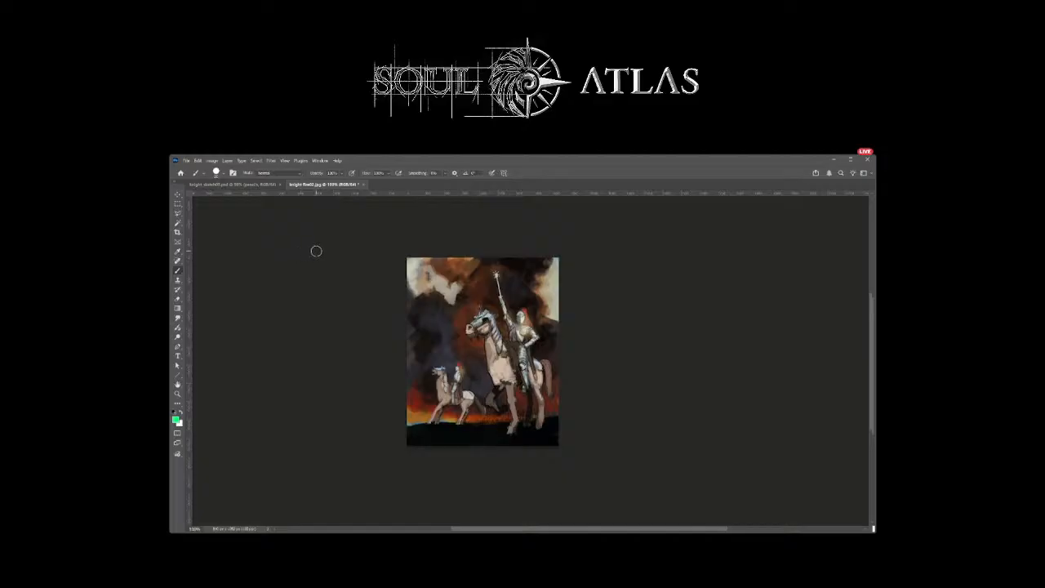
Step: Switch to the other knight sketch document and compare the scene with and without the dark rider silhouettes
click(235, 184)
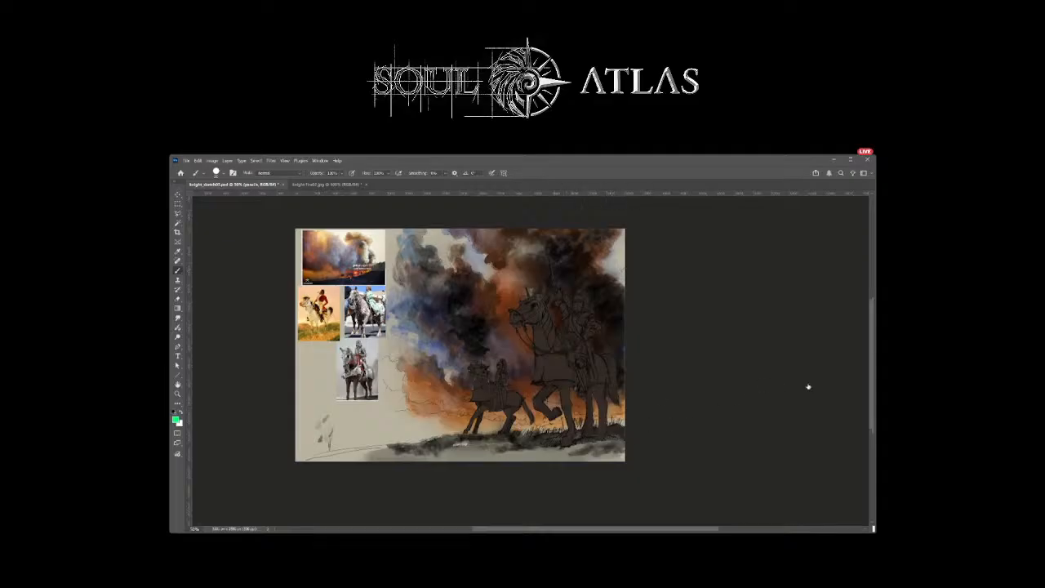
key(ctrl+z)
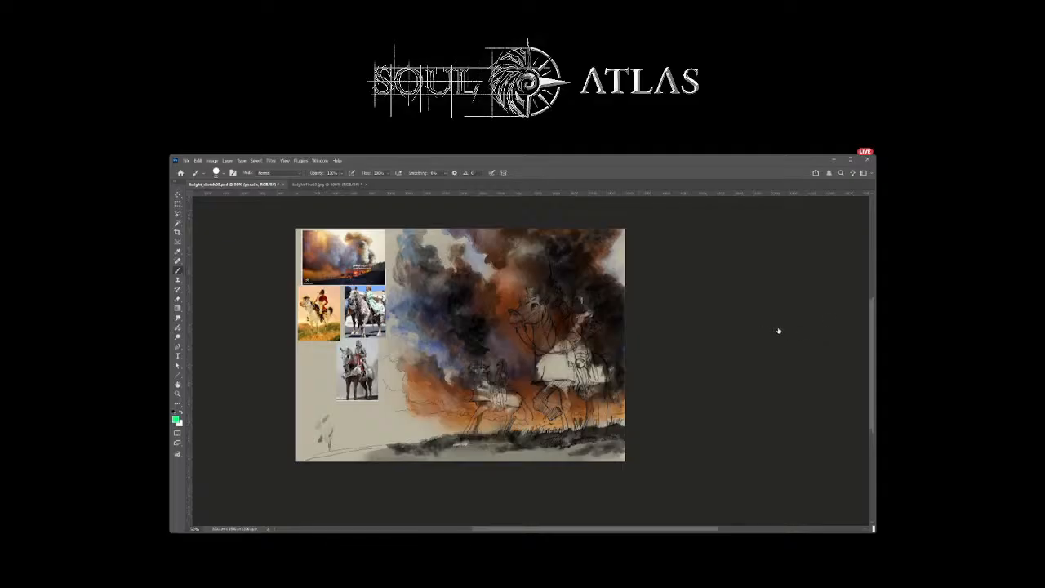
key(ctrl+shift+z)
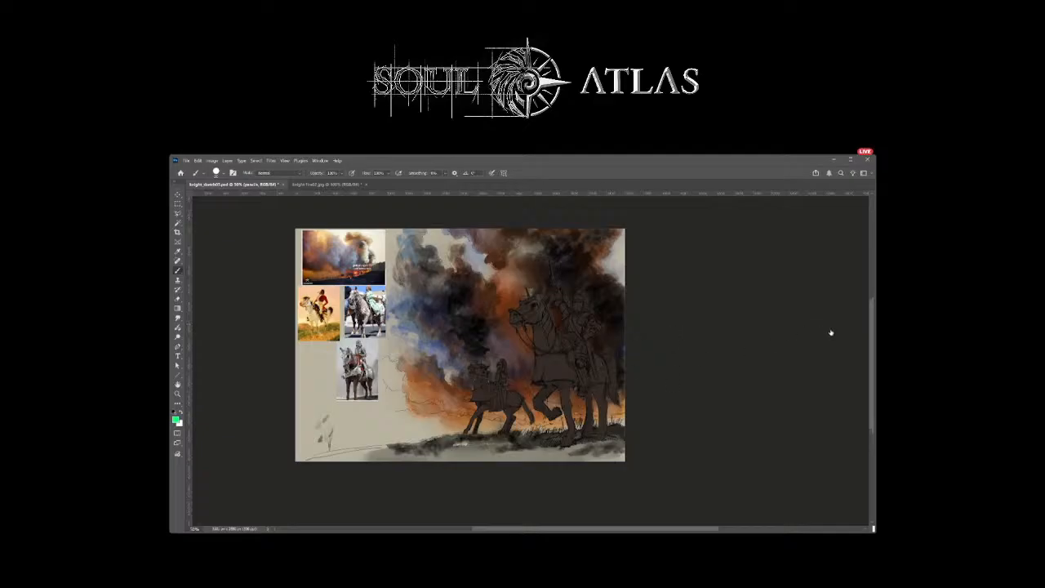
Step: On the Layer 14 copy layer, lighten the large knight and his horse's head and body with a textured brush in near-white
click(807, 346)
click(714, 325)
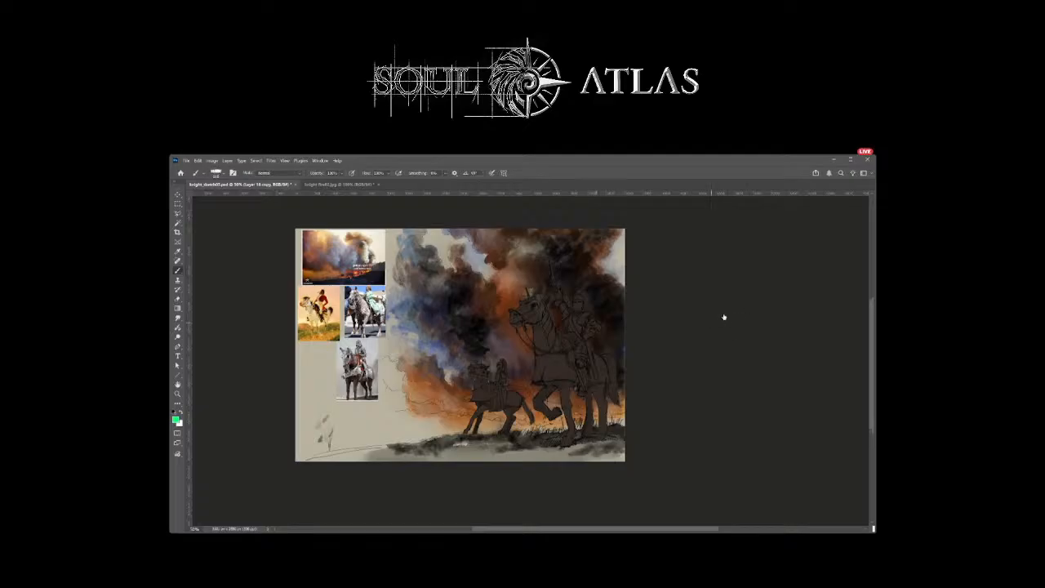
click(844, 227)
click(801, 199)
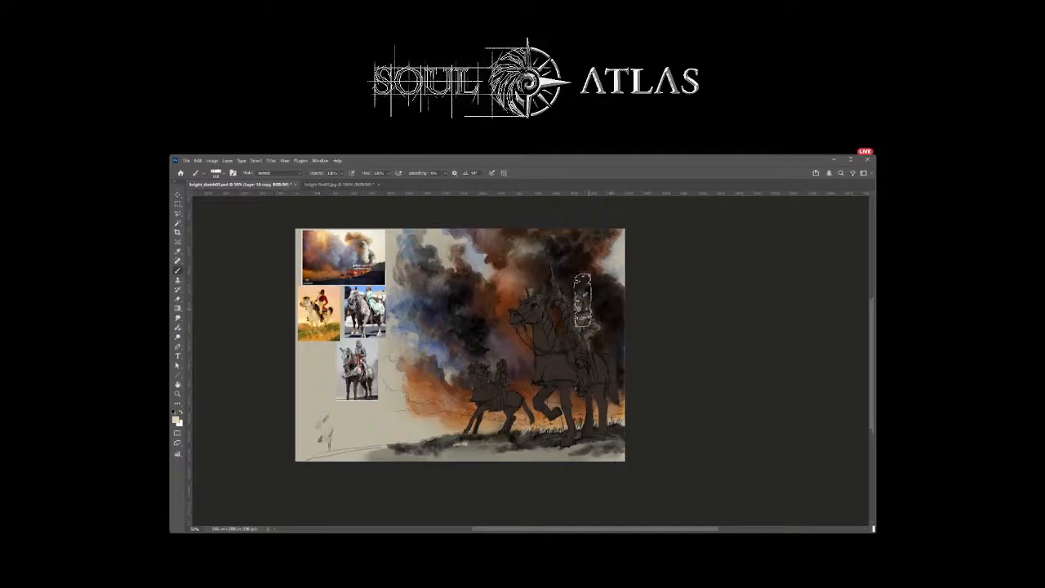
mouse_move(582, 299)
mouse_down()
mouse_move(527, 323)
mouse_move(543, 356)
mouse_move(563, 290)
mouse_move(609, 308)
mouse_move(545, 249)
mouse_move(522, 275)
mouse_move(523, 296)
mouse_up()
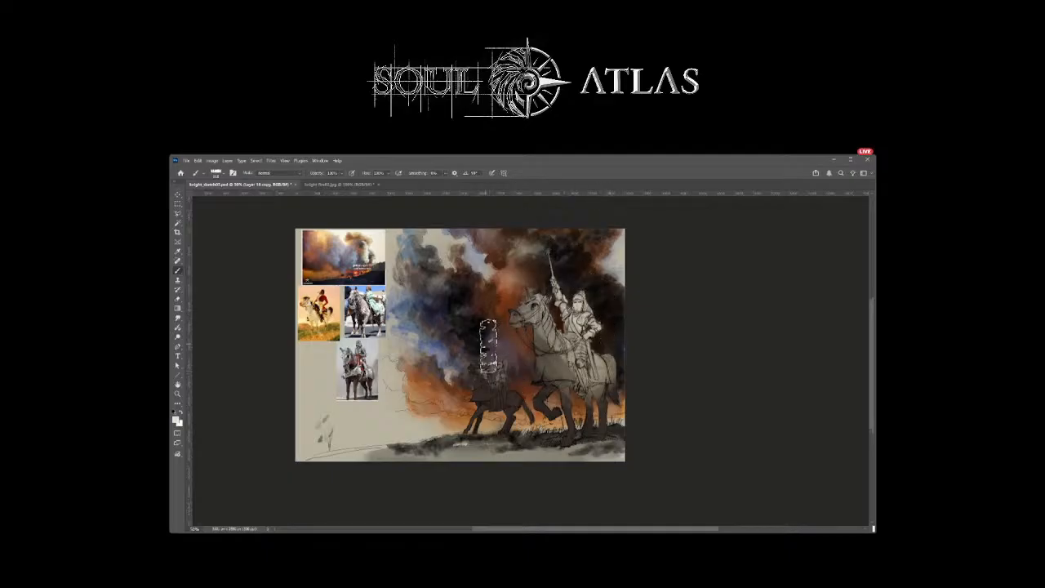
Step: Lighten the small distant knight and horse, and add light to the large horse's hindquarters with the same brush
mouse_move(488, 346)
mouse_down()
mouse_move(520, 408)
mouse_move(499, 349)
mouse_move(528, 428)
mouse_up()
drag(512, 377, 527, 417)
mouse_move(490, 360)
mouse_down()
mouse_move(525, 412)
mouse_move(474, 352)
mouse_move(526, 411)
mouse_move(498, 347)
mouse_move(513, 366)
mouse_move(484, 344)
mouse_move(477, 358)
mouse_move(532, 423)
mouse_up()
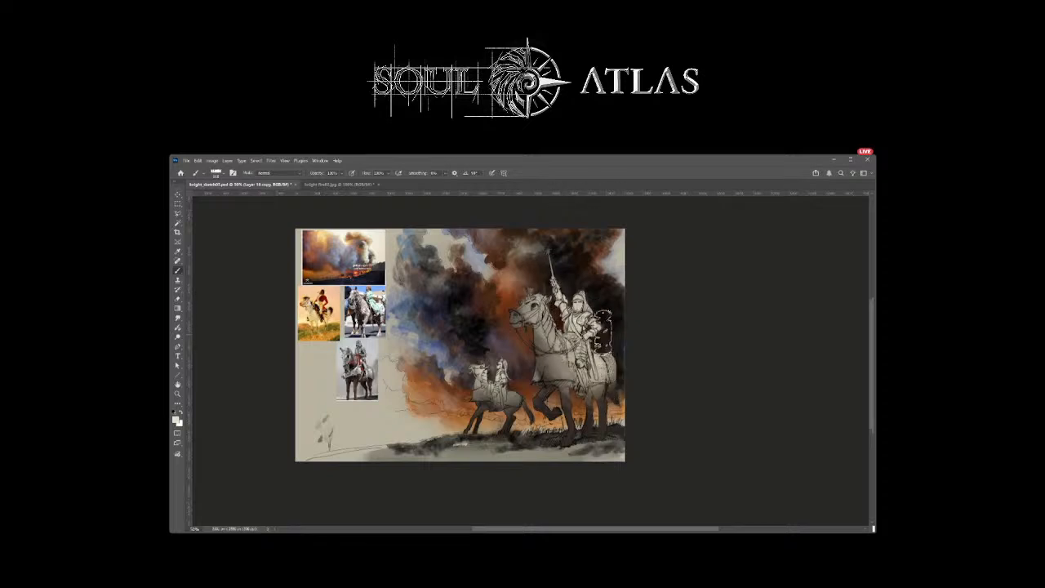
mouse_move(608, 353)
mouse_down()
mouse_move(599, 392)
mouse_move(579, 397)
mouse_up()
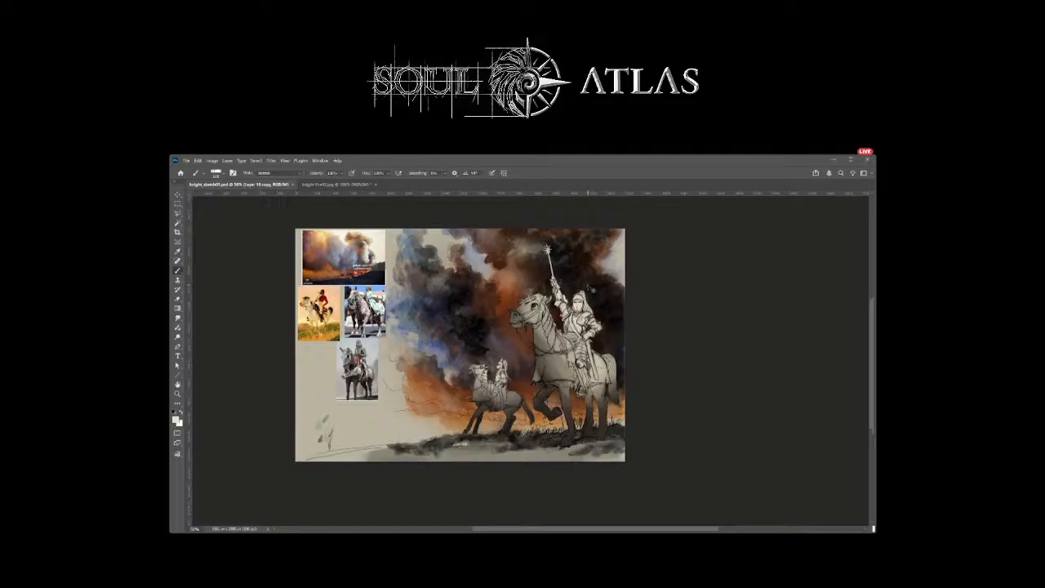
Step: Close this sketch and open the recent knight sketch version with painted blue steel armour, with the whole canvas in view
key(ctrl+w)
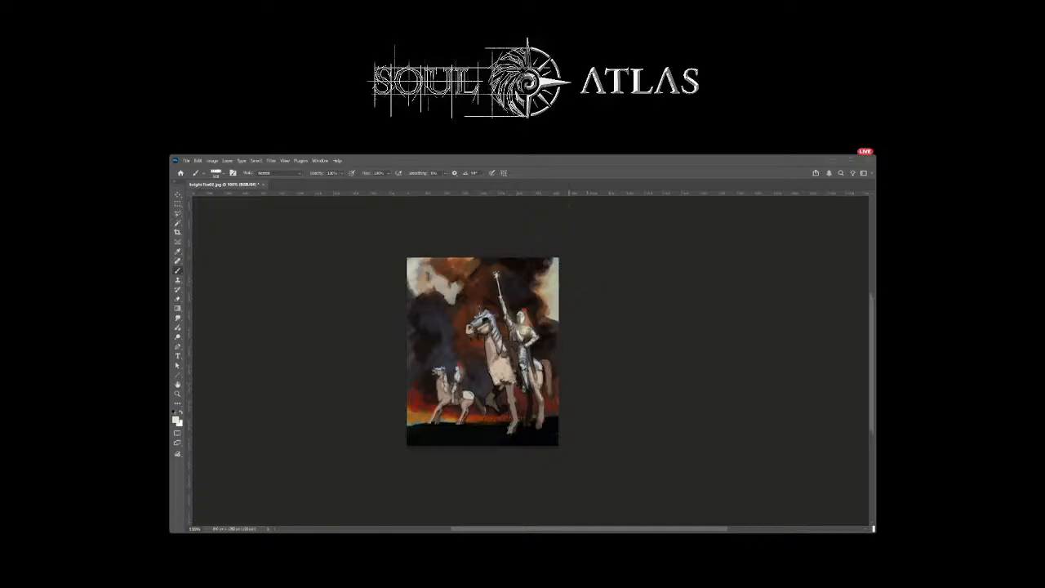
click(181, 172)
click(343, 291)
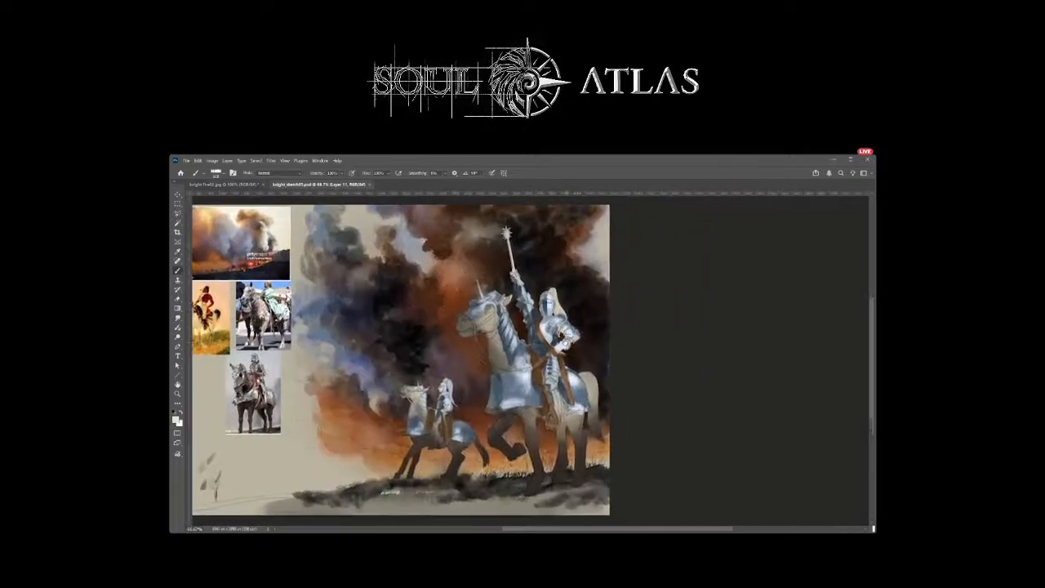
key(ctrl+1)
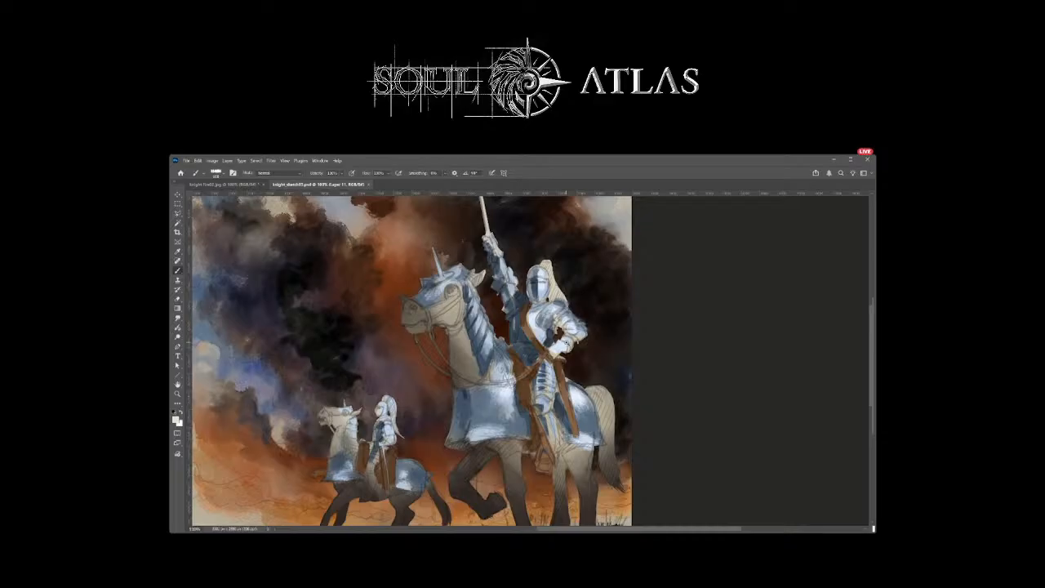
key(ctrl+0)
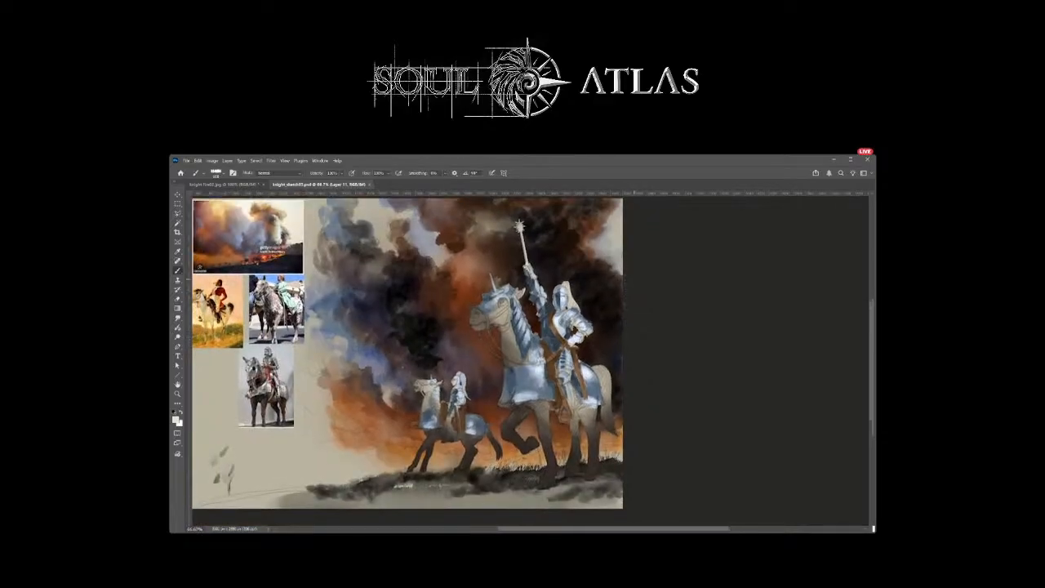
key(ctrl+minus)
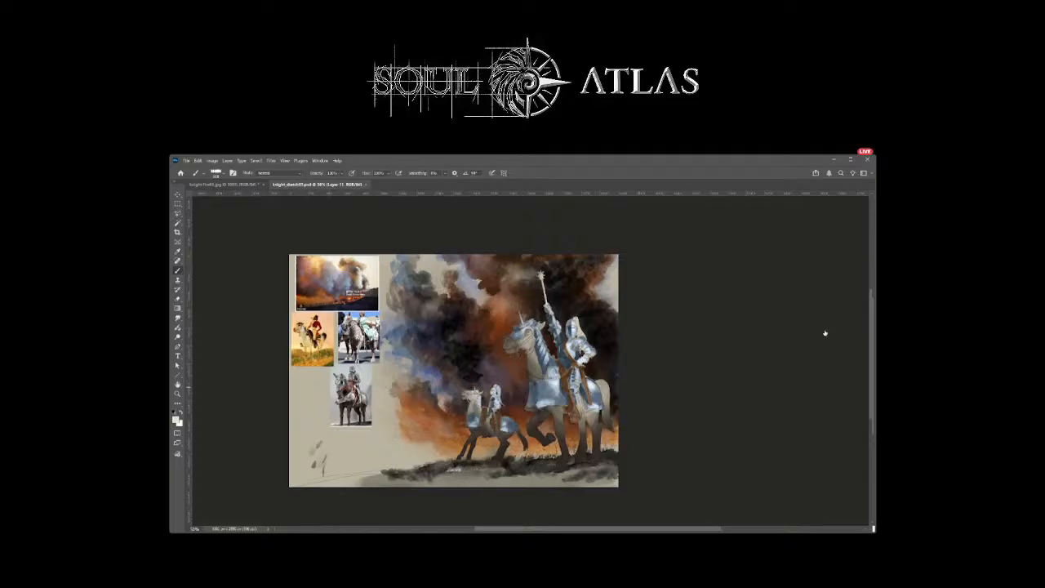
Step: On the Layer 10 copy layer, paint warm Color Dodge highlights over both knights and their horses
key(ctrl+j)
key(shift+alt+d)
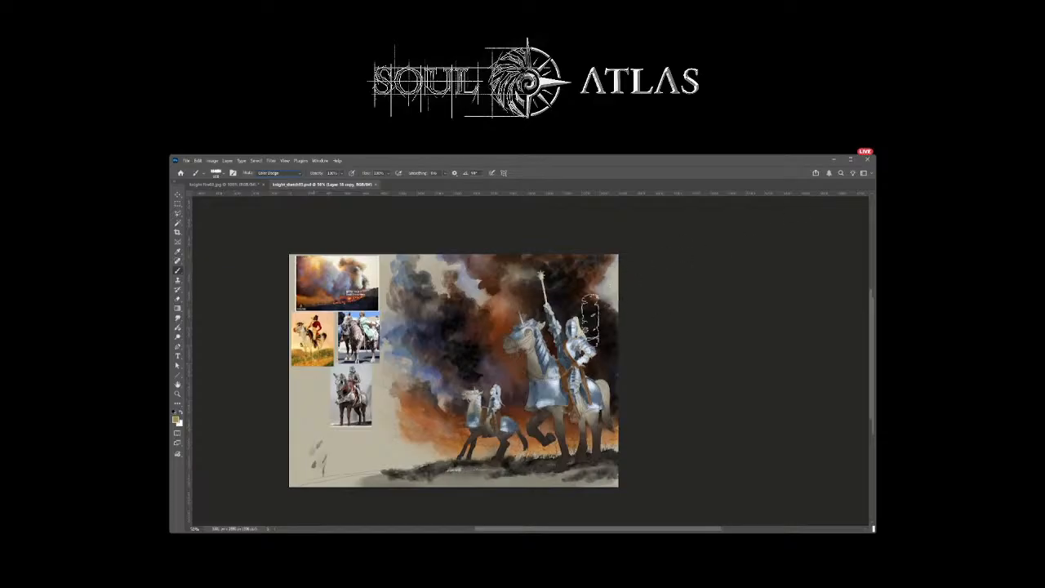
mouse_move(578, 295)
mouse_down()
mouse_move(571, 327)
mouse_move(568, 310)
mouse_move(558, 318)
mouse_move(583, 310)
mouse_move(587, 324)
mouse_move(569, 314)
mouse_move(602, 359)
mouse_move(586, 318)
mouse_move(597, 369)
mouse_move(588, 316)
mouse_move(603, 361)
mouse_move(567, 320)
mouse_move(592, 369)
mouse_move(584, 345)
mouse_move(592, 385)
mouse_move(567, 344)
mouse_move(572, 416)
mouse_move(592, 393)
mouse_move(594, 406)
mouse_move(600, 400)
mouse_move(492, 431)
mouse_move(486, 418)
mouse_move(500, 385)
mouse_move(532, 469)
mouse_move(512, 402)
mouse_move(498, 434)
mouse_move(490, 385)
mouse_move(571, 304)
mouse_move(568, 401)
mouse_move(591, 426)
mouse_move(583, 485)
mouse_move(584, 449)
mouse_move(585, 461)
mouse_move(601, 443)
mouse_up()
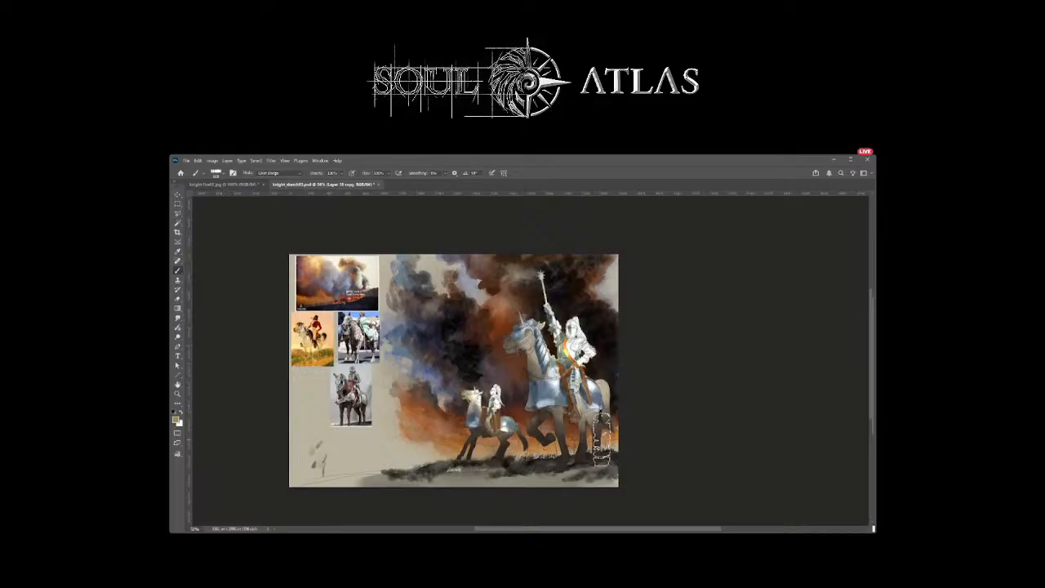
drag(601, 441, 605, 437)
Step: Check the painting's values in greyscale and return to the full-colour view
key(ctrl+shift+u)
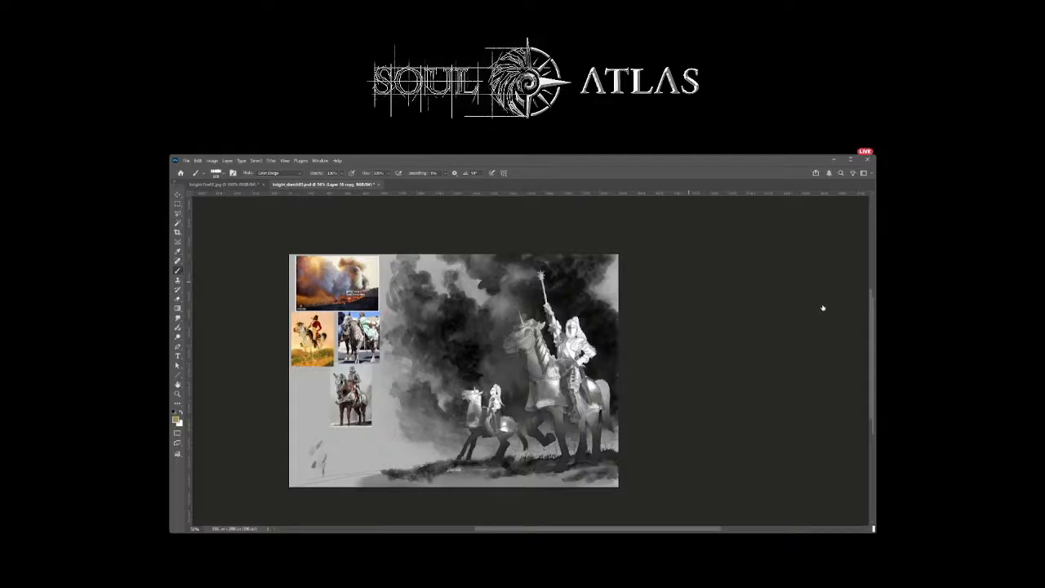
key(ctrl+comma)
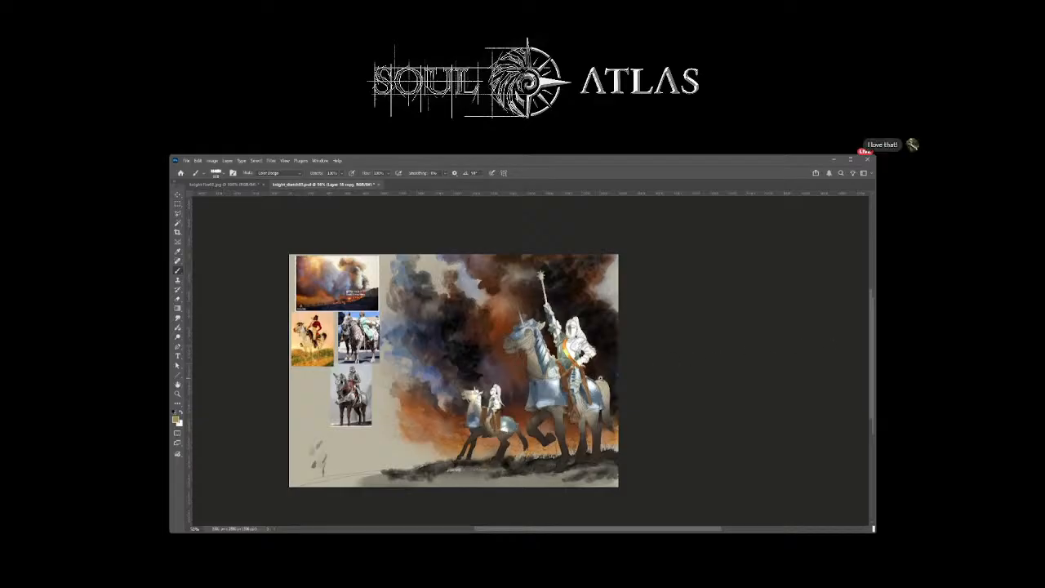
scroll(454, 370, up, 2)
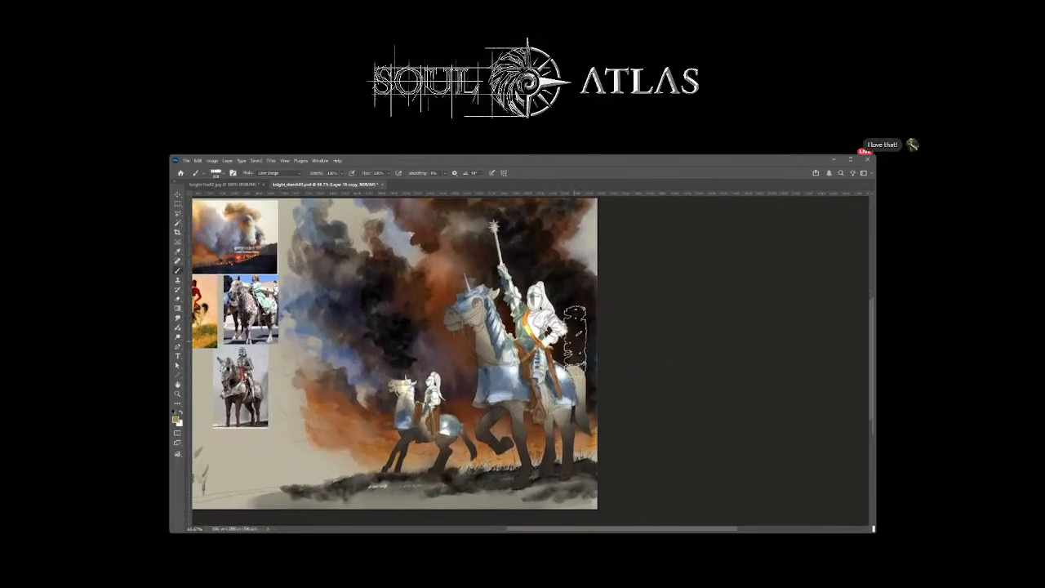
Step: Set the brush mode back to Normal and flip the canvas horizontally
key(ctrl+d)
click(741, 326)
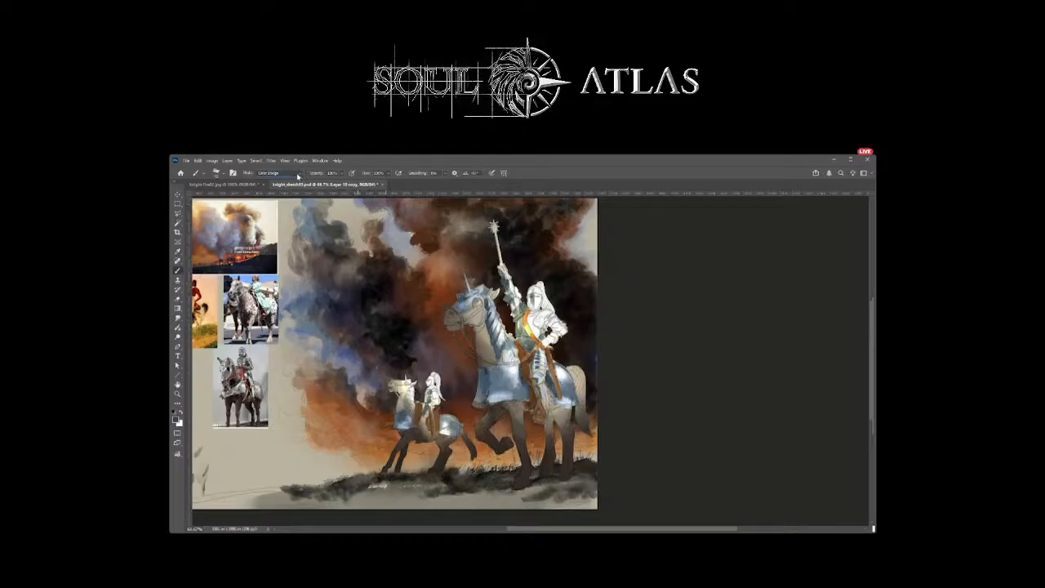
key(shift+alt+n)
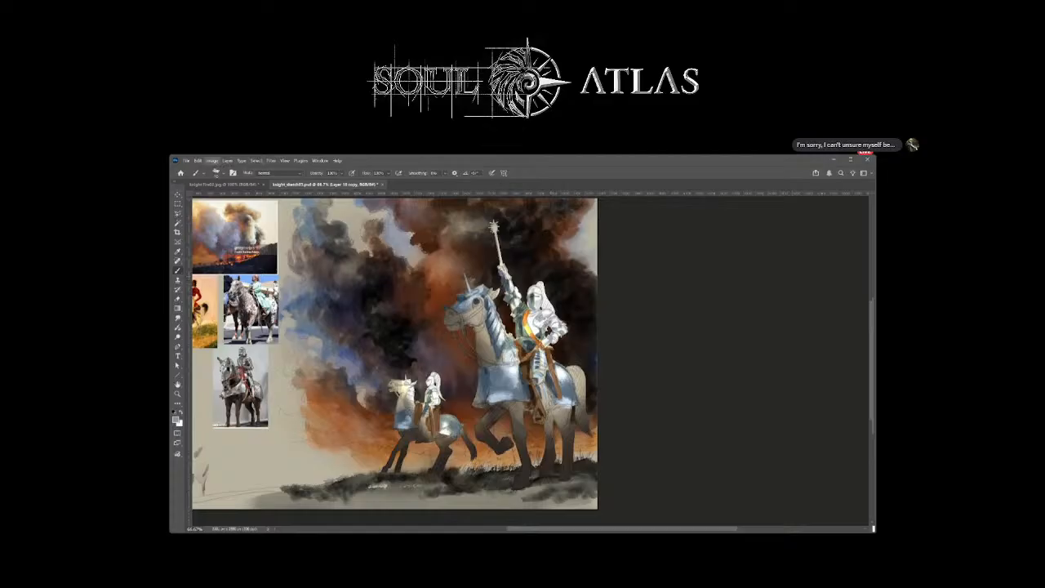
click(451, 232)
drag(437, 357, 594, 340)
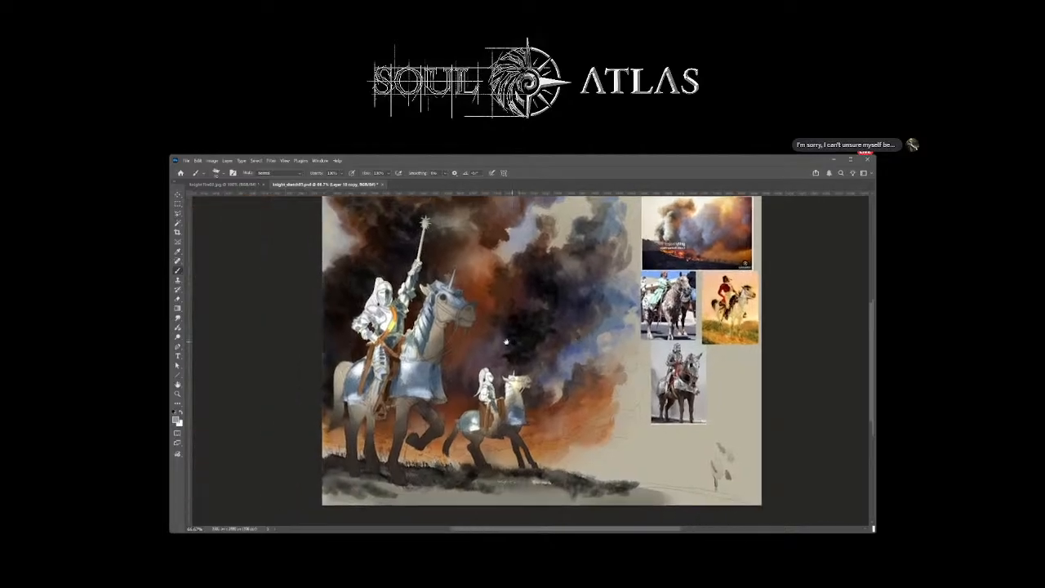
drag(507, 342, 561, 353)
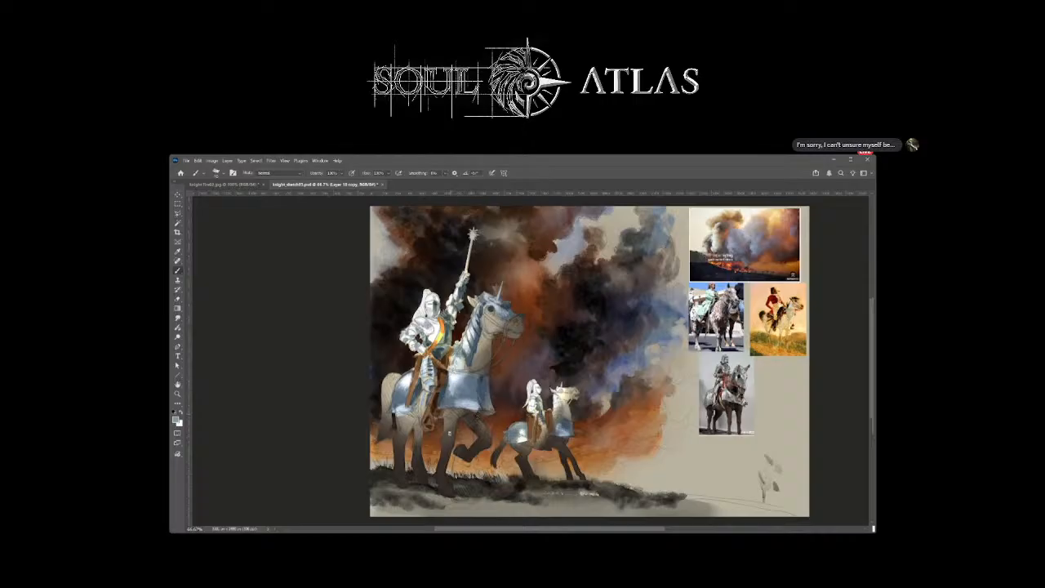
Step: Paint dark shadows on the large horse's raised front leg and beneath its chest armour, and touch up its neck, using sampled colours
alt+click(453, 432)
drag(443, 413, 467, 411)
alt+click(472, 413)
drag(484, 435, 493, 431)
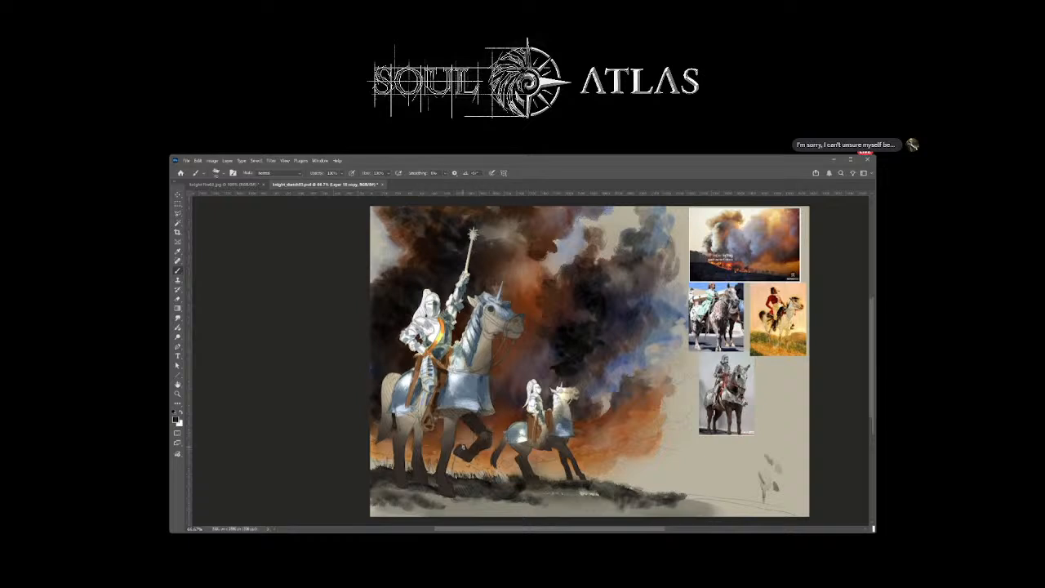
drag(459, 451, 464, 455)
drag(459, 411, 482, 414)
drag(465, 357, 471, 369)
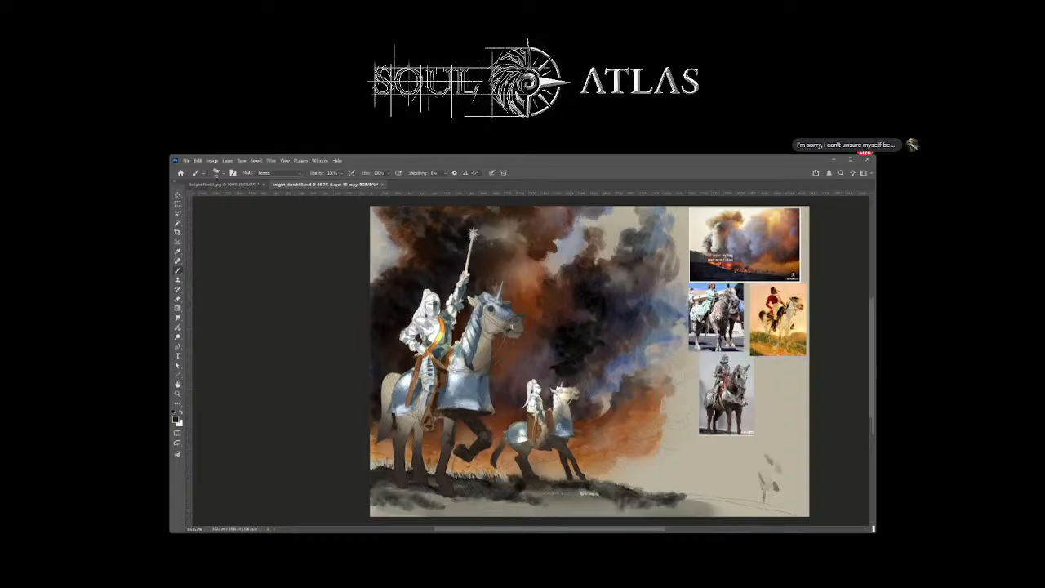
Step: Paint details on the large horse's muzzle and shade its chest armour with a sampled dark colour
click(518, 333)
click(510, 324)
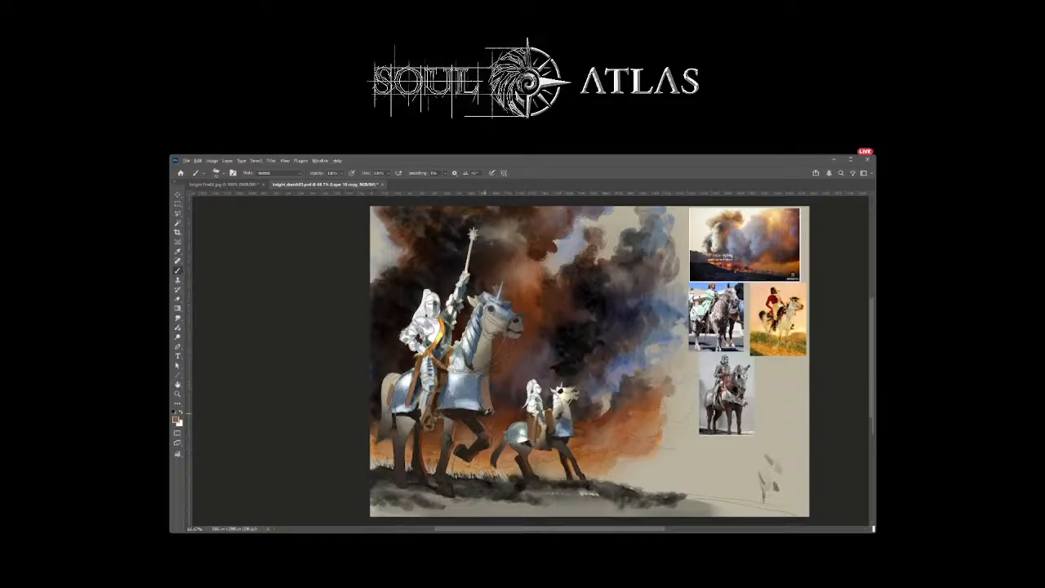
alt+click(484, 412)
mouse_move(480, 379)
mouse_down()
mouse_move(479, 393)
mouse_move(477, 383)
mouse_move(467, 390)
mouse_up()
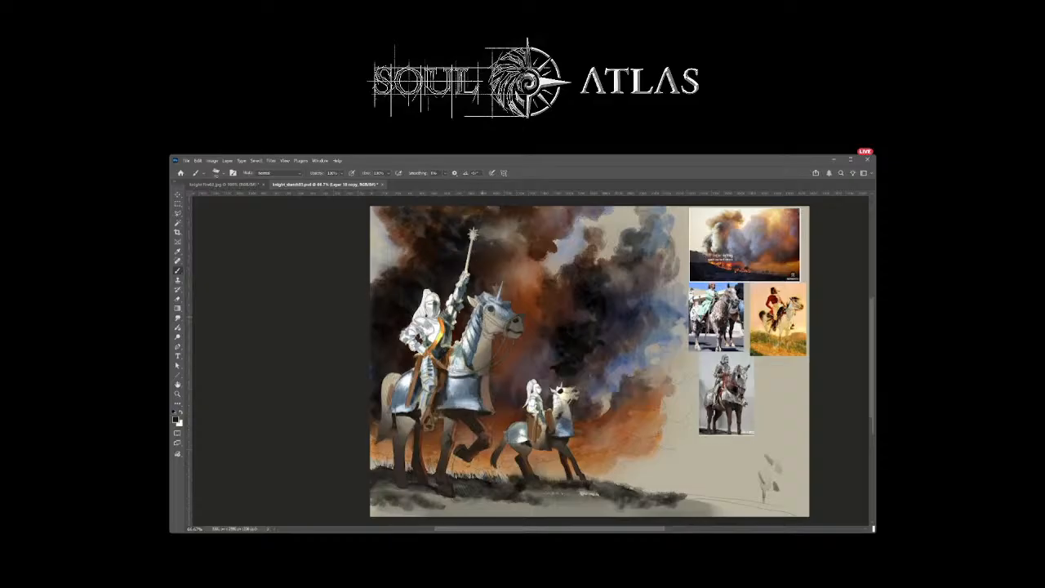
Step: Paint brown bridle straps on the large horse's head with a sampled strap colour and touch up the knight's breastplate
key(x)
alt+click(418, 371)
mouse_move(484, 311)
mouse_down()
mouse_move(488, 328)
mouse_move(501, 325)
mouse_move(494, 336)
mouse_up()
drag(435, 335, 436, 342)
alt+click(404, 393)
alt+click(430, 337)
scroll(517, 354, up, 1)
drag(521, 354, 545, 366)
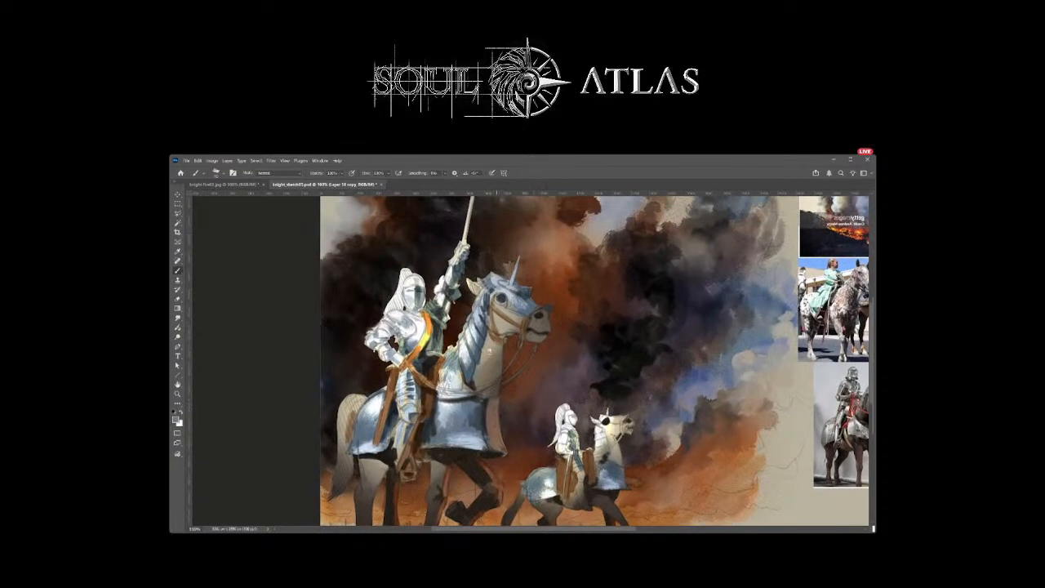
Step: Touch up the large horse's neck armour with a sampled colour and select the pencils layer
alt+click(465, 352)
drag(462, 350, 462, 352)
click(831, 308)
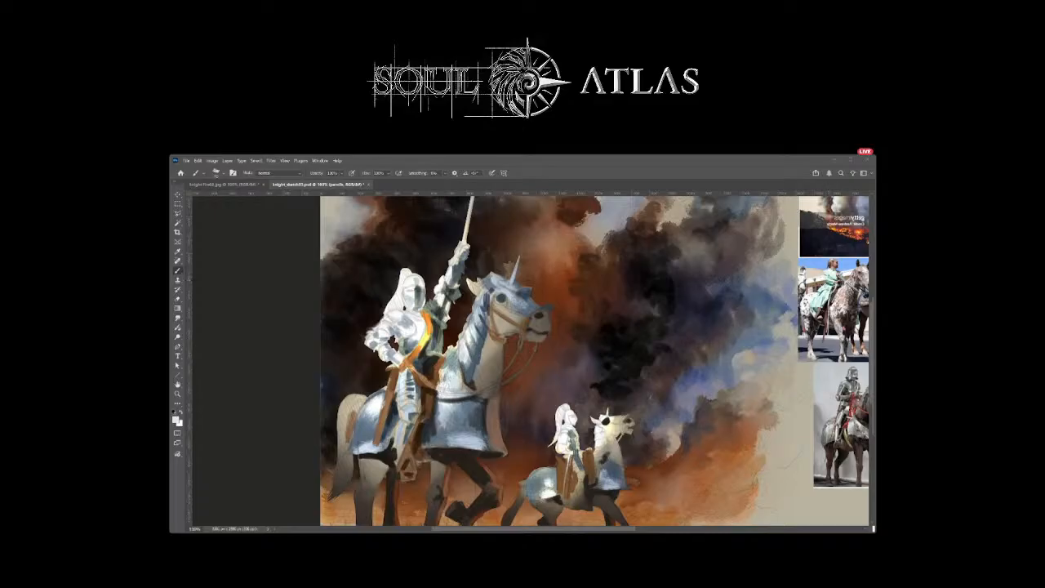
Step: On the Layer 10 copy layer, repaint the large knight's bright chest sash as a brown strap and refine the saddle and bridle straps
alt+click(435, 367)
ctrl+click(810, 347)
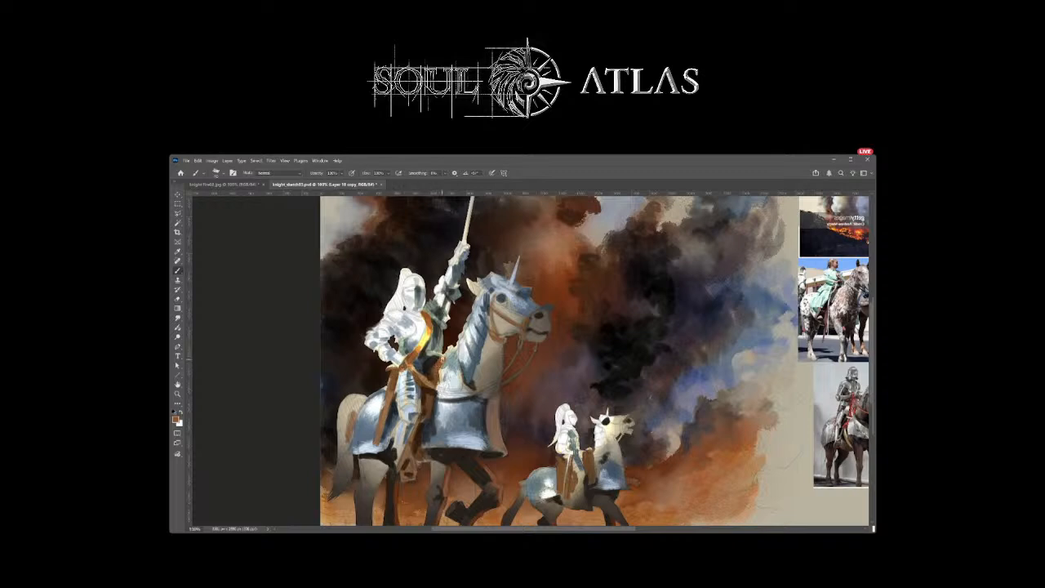
drag(444, 337, 422, 338)
mouse_move(426, 333)
mouse_down()
mouse_move(421, 343)
mouse_move(428, 332)
mouse_up()
mouse_move(394, 369)
mouse_down()
mouse_move(389, 399)
mouse_move(387, 388)
mouse_up()
drag(428, 350, 428, 335)
drag(493, 302, 493, 311)
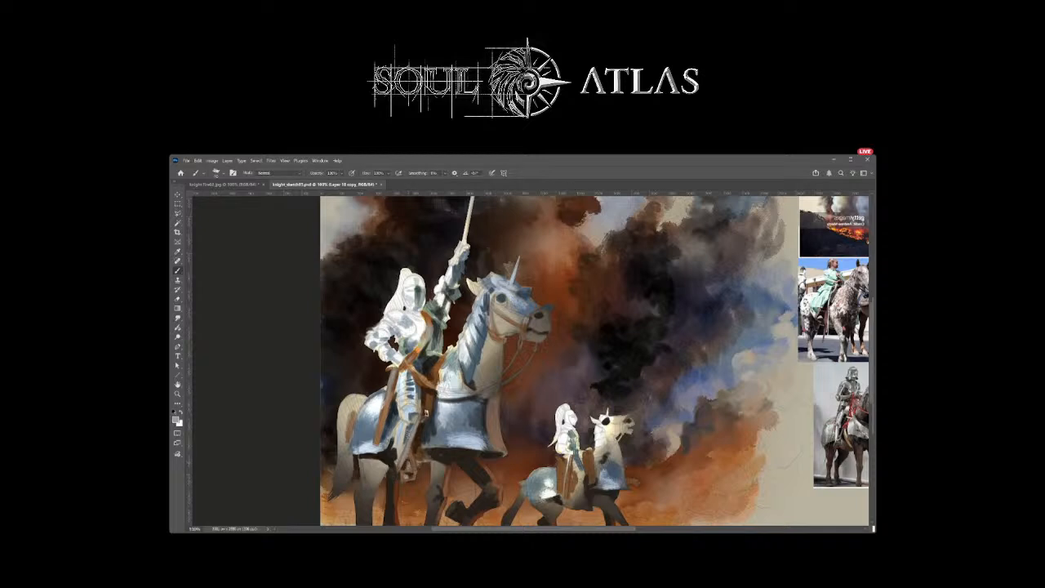
Step: Shade the lower edge of the large horse's hindquarter armour using colours sampled from the nearby armour
alt+click(416, 413)
alt+click(393, 408)
drag(363, 429, 366, 435)
key(ctrl+minus)
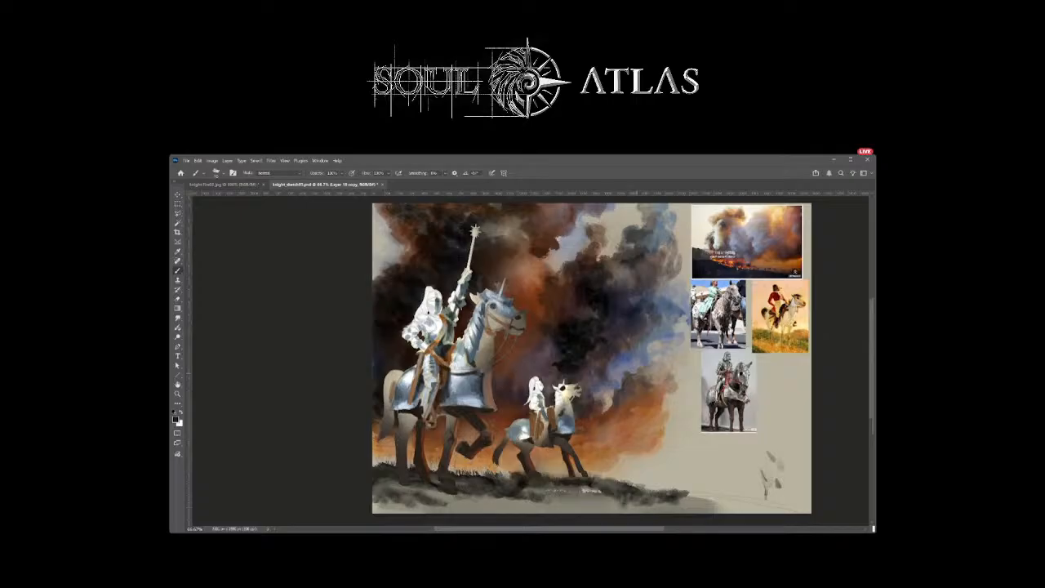
Step: Switch to a round brush and paint the dark visor details on the large knight's helmet
key(period)
alt+click(480, 340)
scroll(444, 343, up, 1)
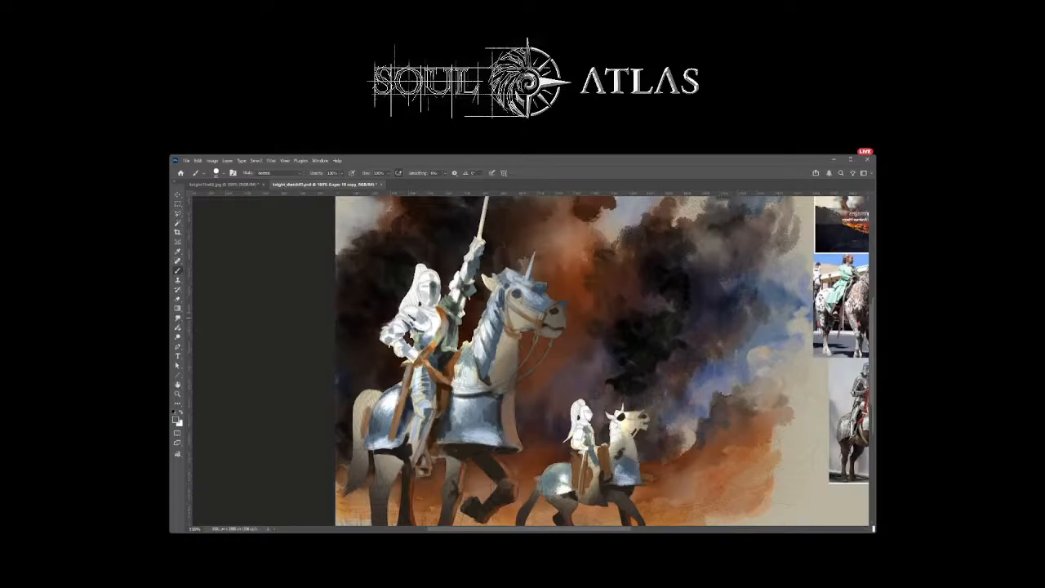
drag(419, 286, 440, 287)
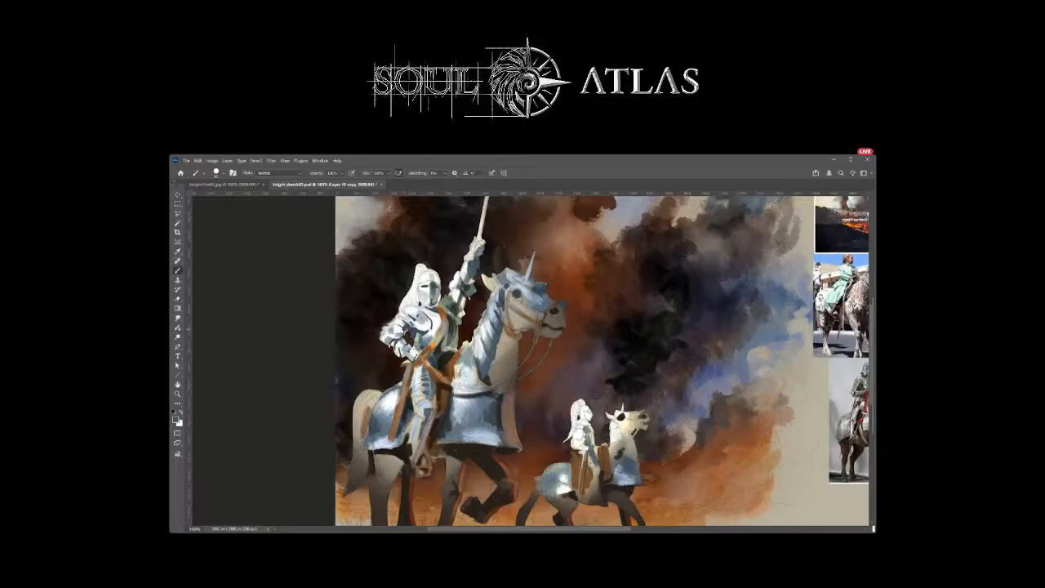
Step: Sharpen the large knight's arm and leg armour plates with sampled colours and darken the gaps between the horse's neck plates
alt+click(400, 325)
alt+click(397, 318)
alt+click(467, 294)
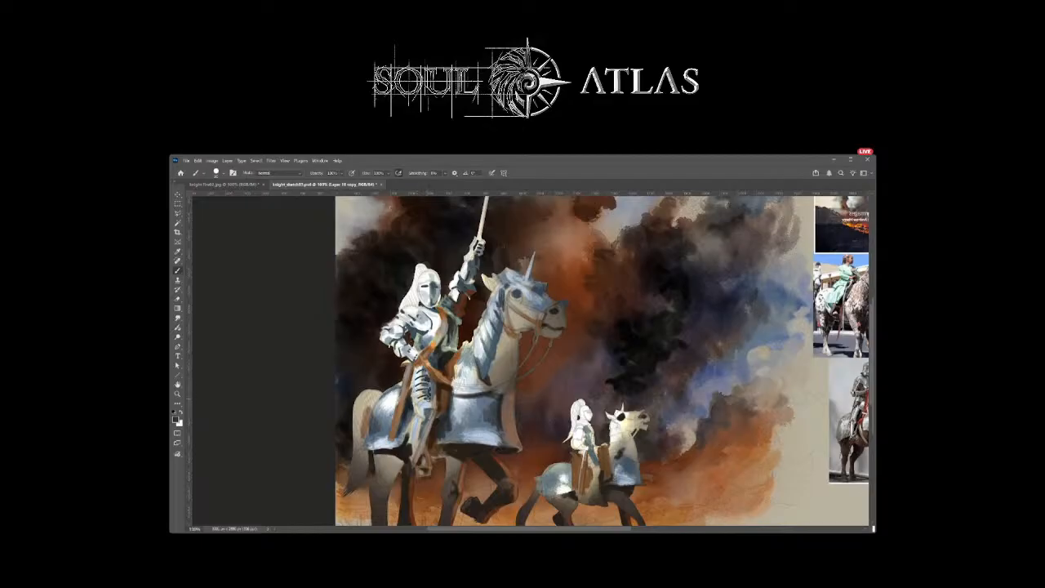
mouse_move(417, 414)
mouse_down()
mouse_move(428, 420)
mouse_move(422, 439)
mouse_move(427, 427)
mouse_up()
mouse_move(474, 342)
mouse_down()
mouse_move(475, 359)
mouse_move(474, 343)
mouse_move(485, 346)
mouse_move(497, 307)
mouse_move(519, 292)
mouse_move(514, 279)
mouse_move(534, 283)
mouse_up()
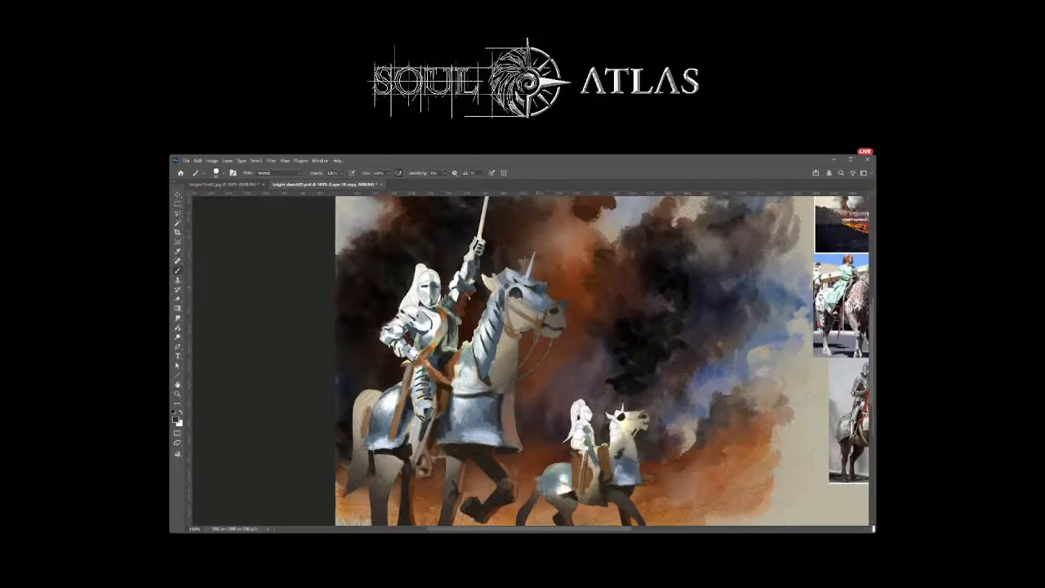
Step: Switch to a textured brush and shade the small knight's torso and helmet with a colour sampled from the armour
key(ctrl+minus)
key(ctrl+minus)
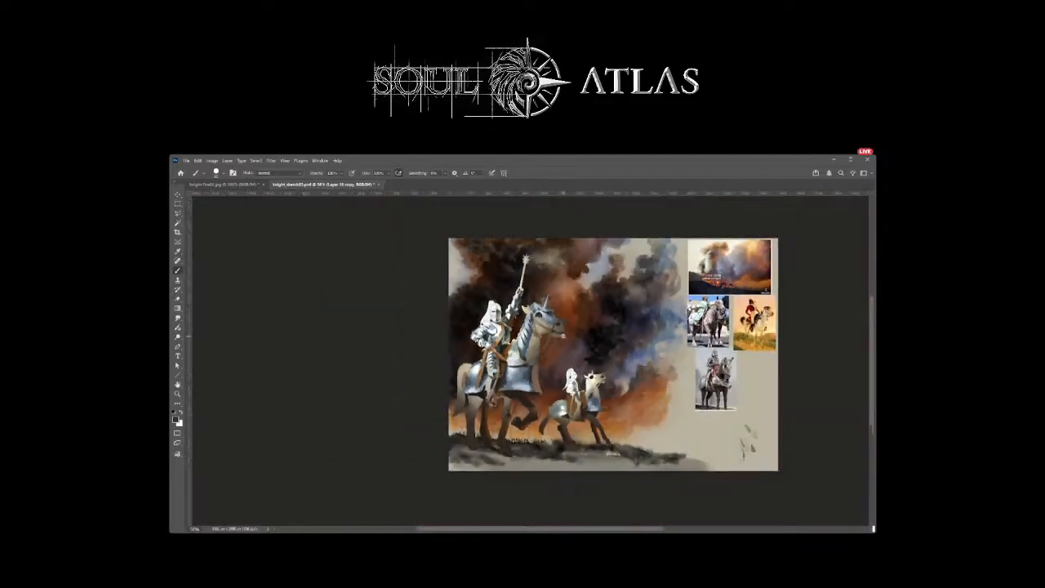
key(ctrl+plus)
key(ctrl+plus)
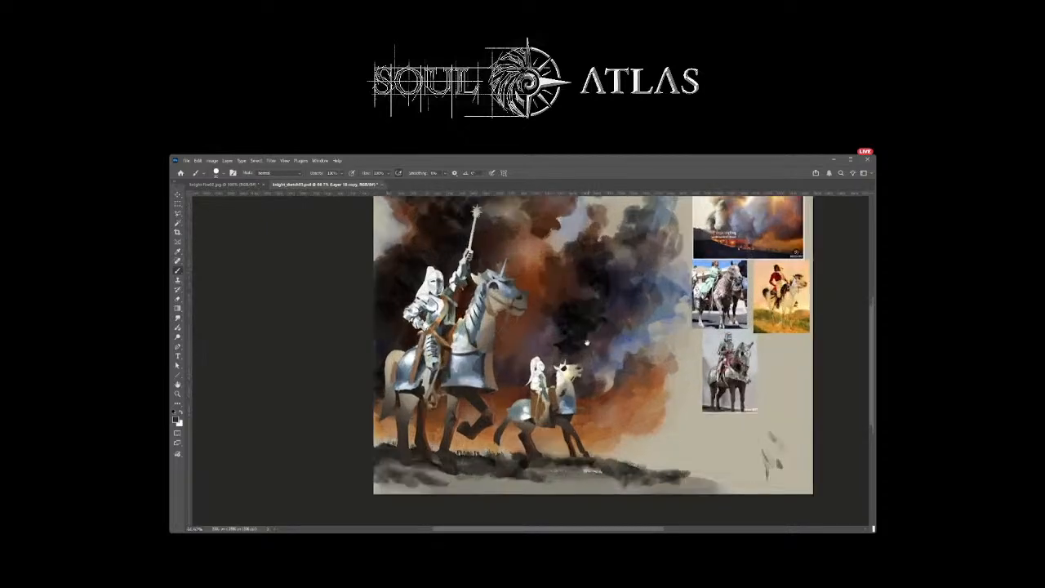
scroll(574, 340, down, 1)
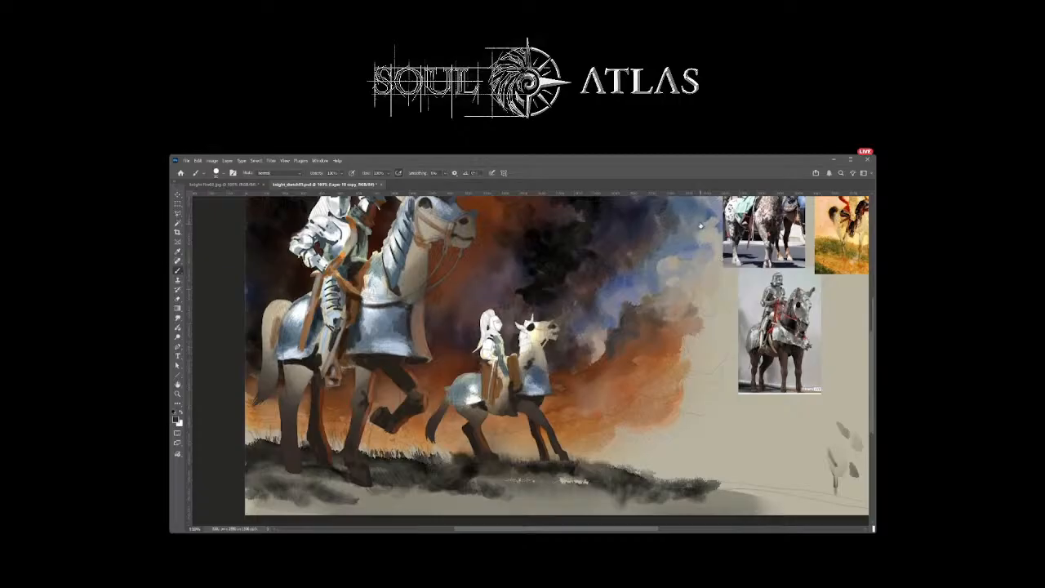
key(period)
alt+click(491, 343)
mouse_move(492, 344)
mouse_down()
mouse_move(493, 356)
mouse_move(493, 319)
mouse_up()
Step: Hide the reference images and flip the canvas horizontally to check the composition
scroll(589, 337, down, 5)
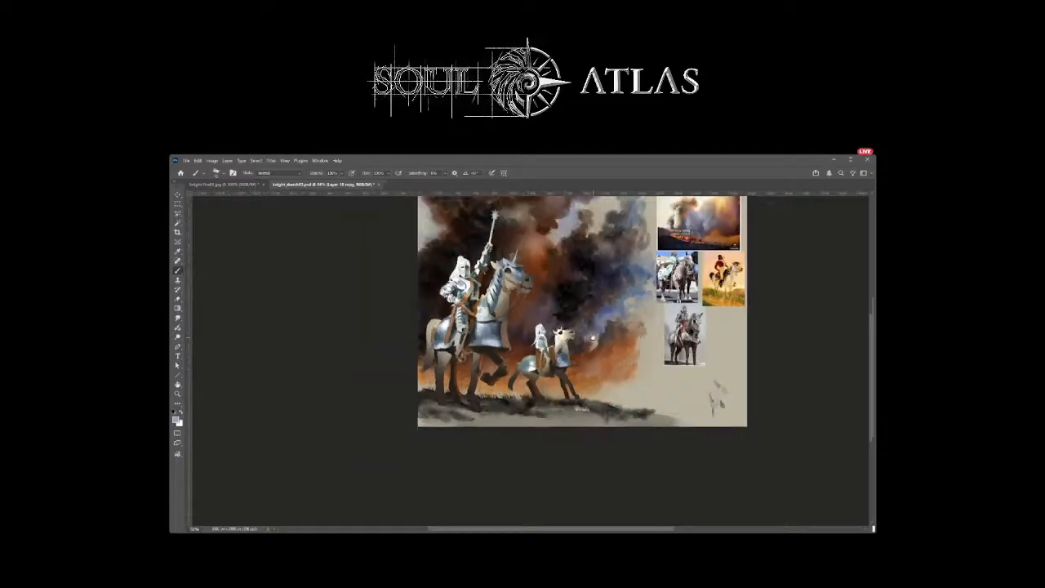
drag(588, 337, 472, 365)
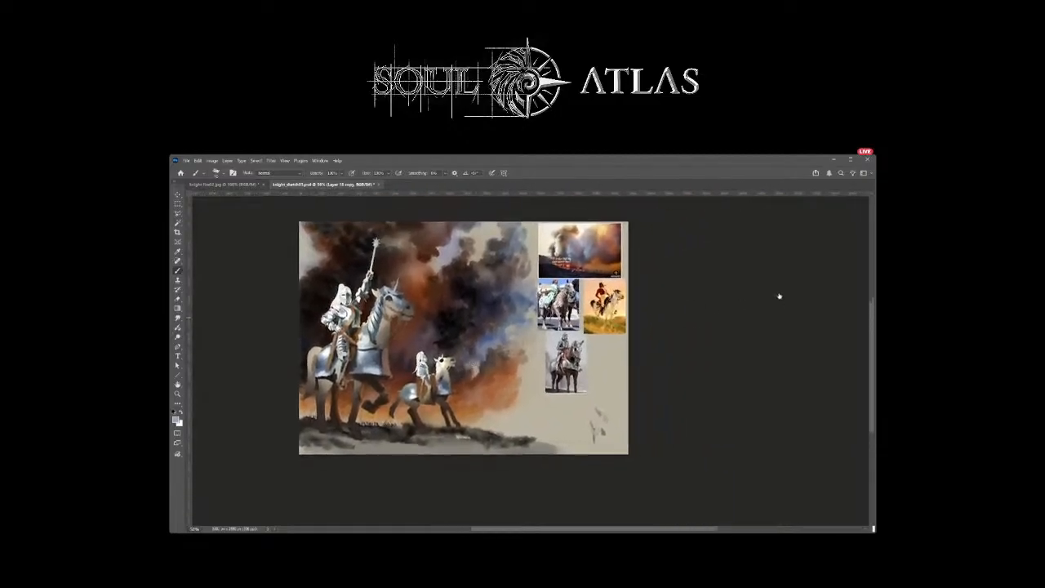
key(ctrl+comma)
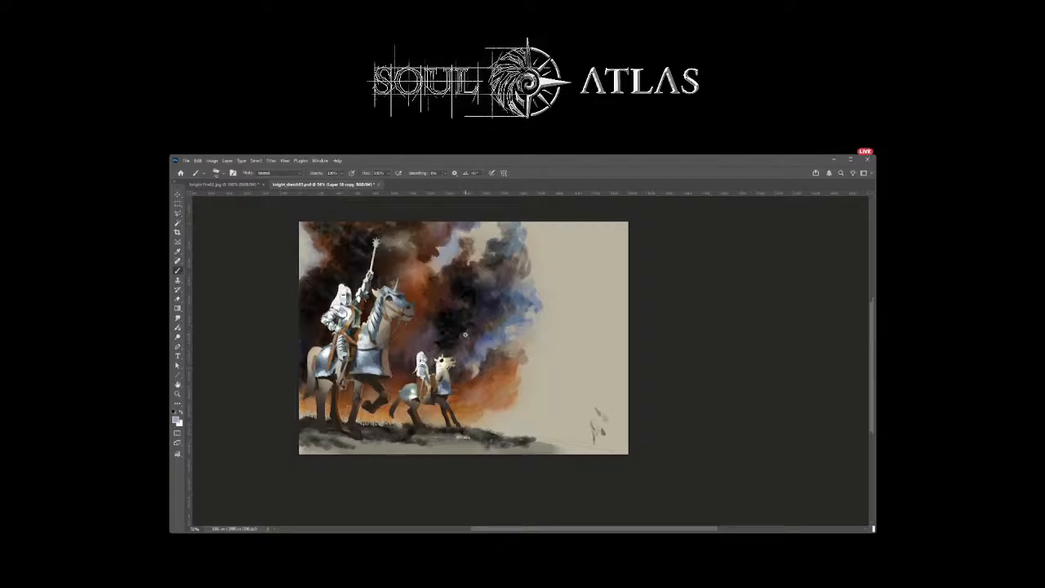
scroll(445, 338, up, 1)
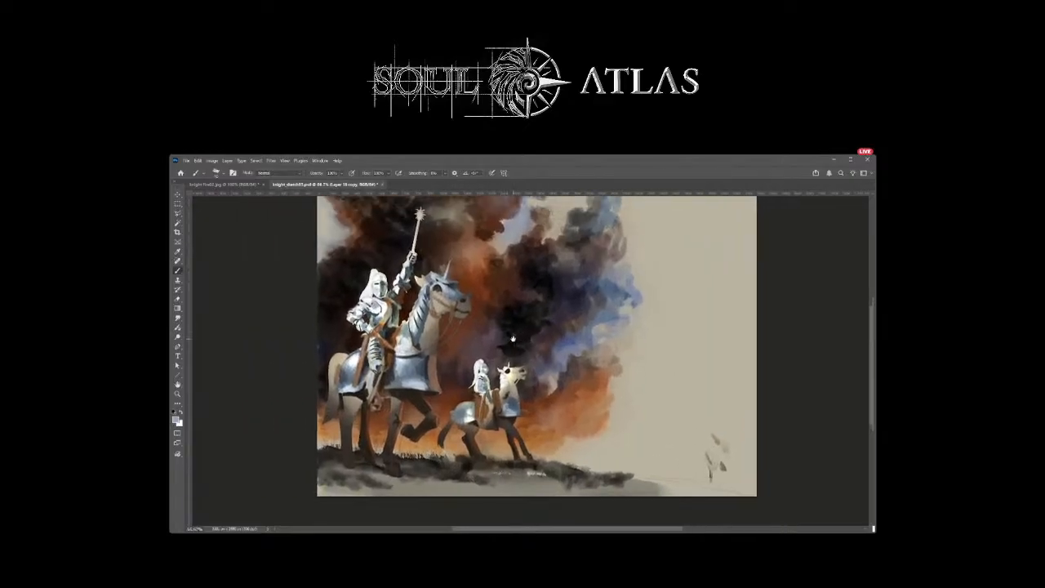
scroll(513, 338, down, 1)
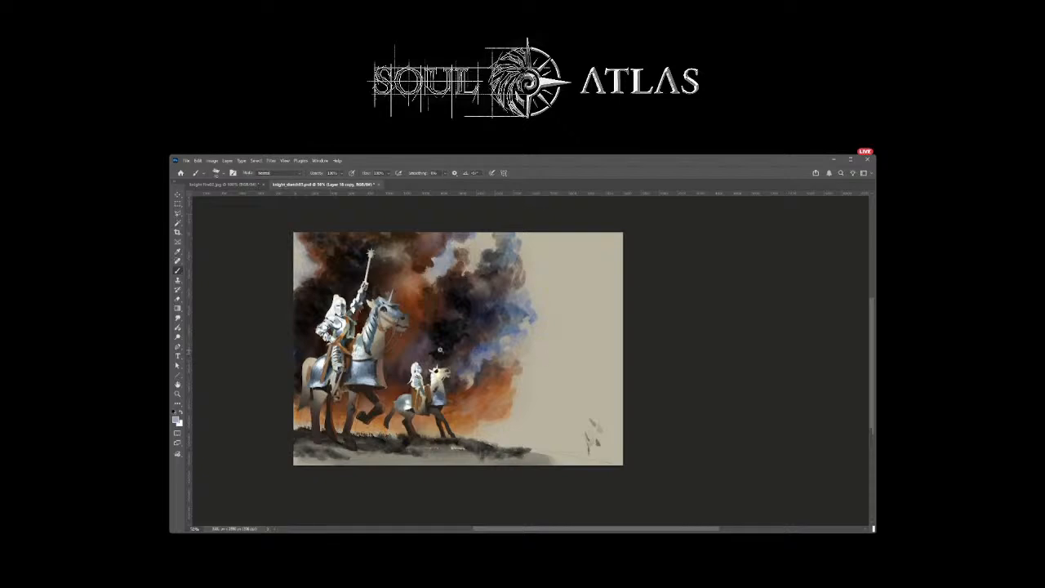
scroll(440, 349, up, 1)
scroll(440, 350, up, 1)
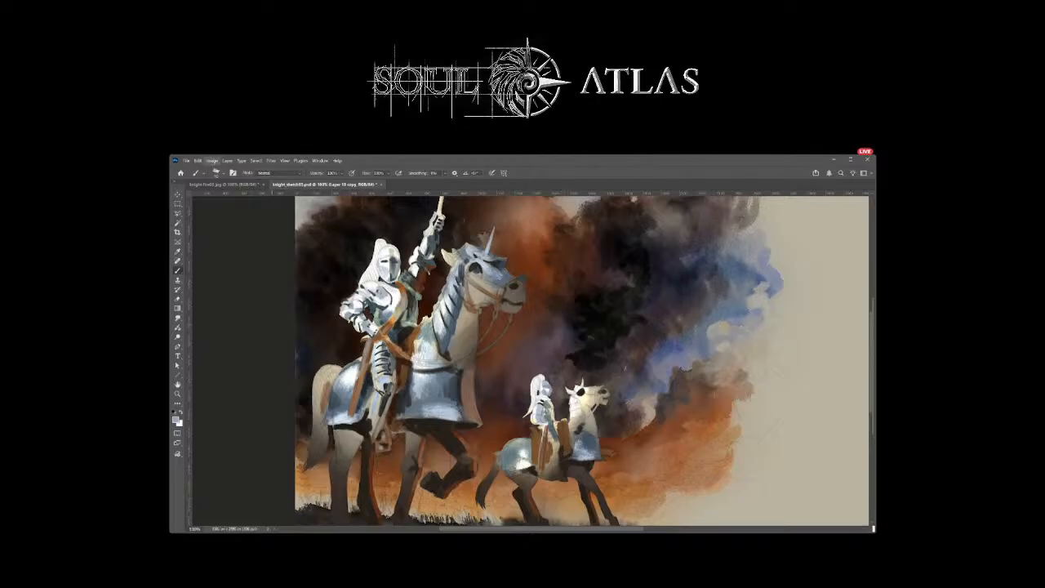
key(ctrl+shift+h)
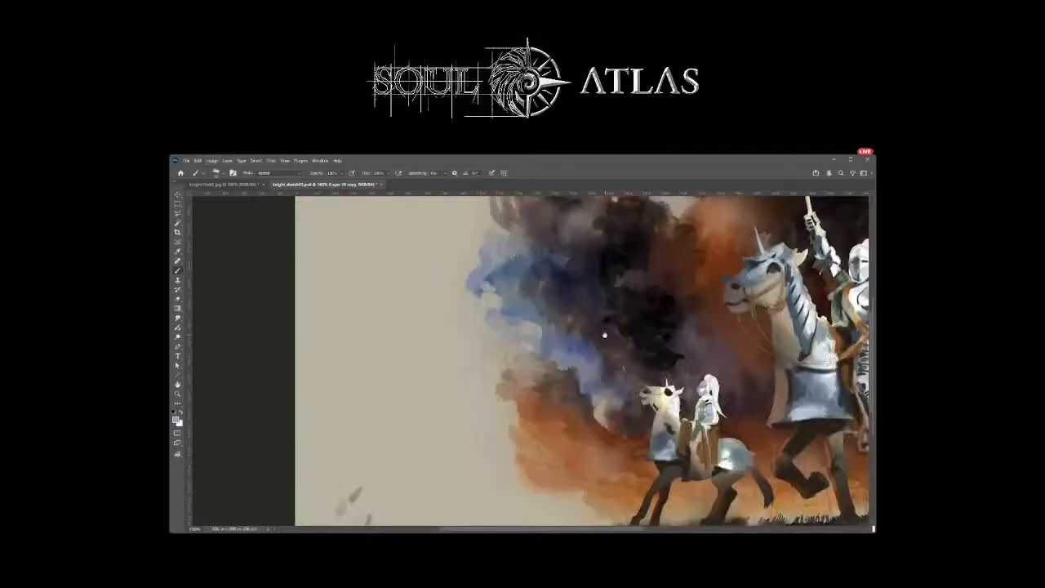
Step: Shade the small horse's chest armour with blue-grey tones sampled from the large horse's chest armour and nearby areas
scroll(593, 335, down, 3)
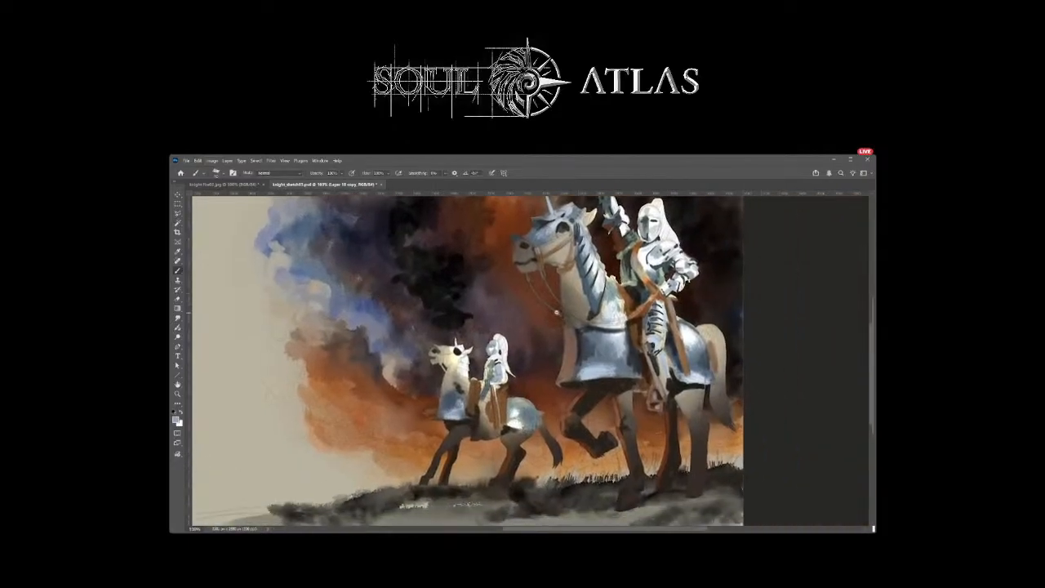
drag(558, 314, 467, 335)
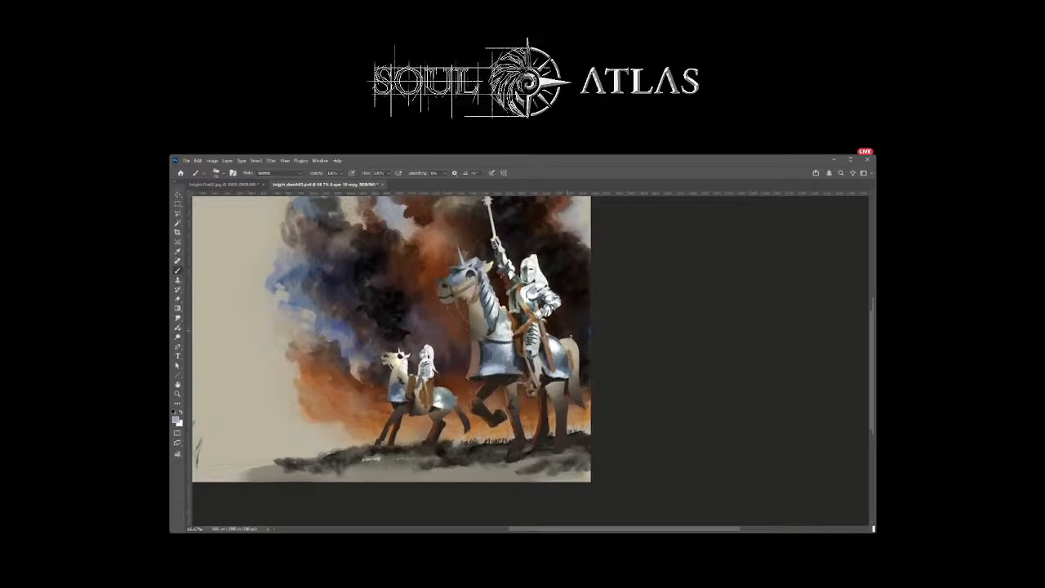
scroll(587, 335, up, 2)
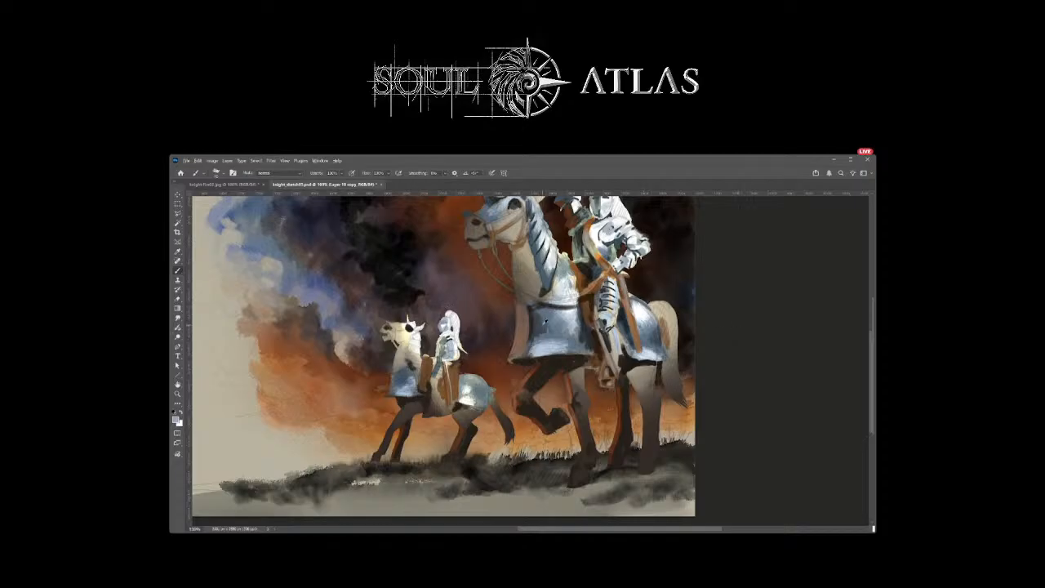
alt+click(545, 321)
click(403, 378)
click(412, 376)
click(409, 380)
alt+click(409, 383)
alt+click(403, 373)
alt+click(390, 375)
alt+click(381, 416)
key(x)
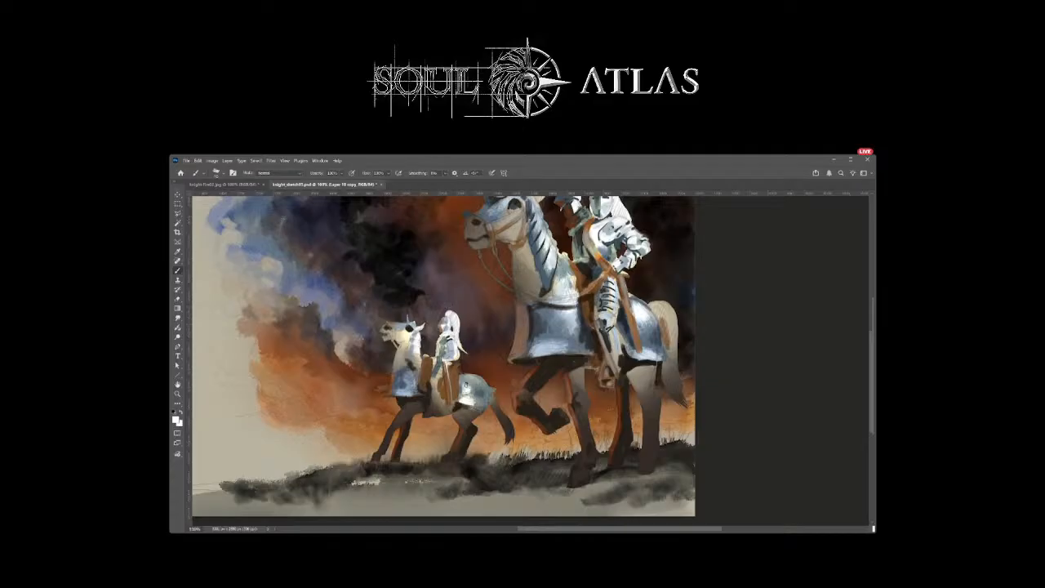
Step: Highlight the small horse's hindquarter armour in white and paint the small knight's leg and the horse's neck in sampled tones
click(473, 387)
drag(478, 382, 483, 392)
alt+click(465, 377)
alt+click(424, 378)
alt+click(415, 342)
drag(422, 343, 415, 361)
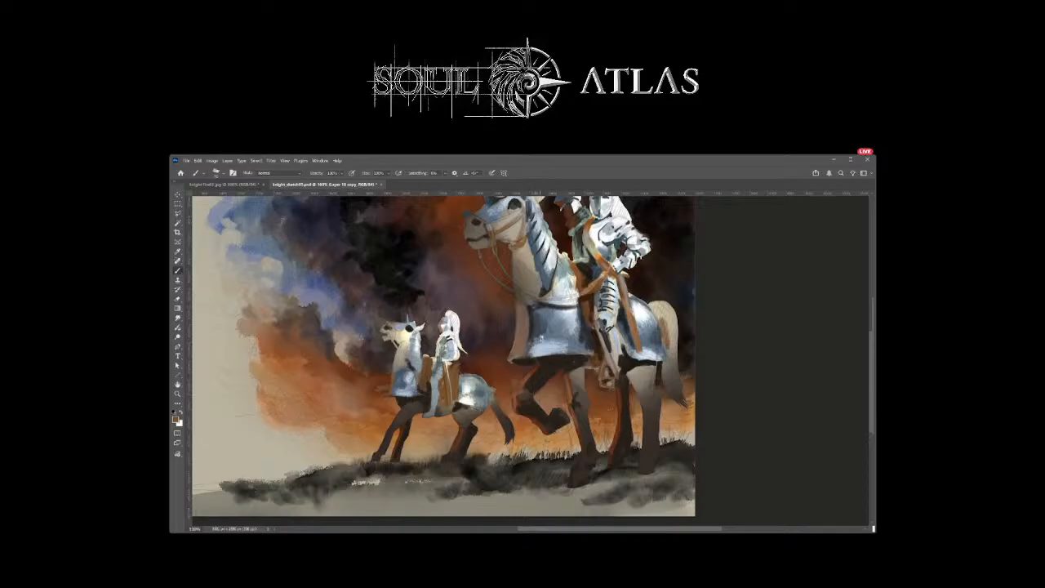
Step: Show the reference images again beside the flipped painting
scroll(545, 334, down, 1)
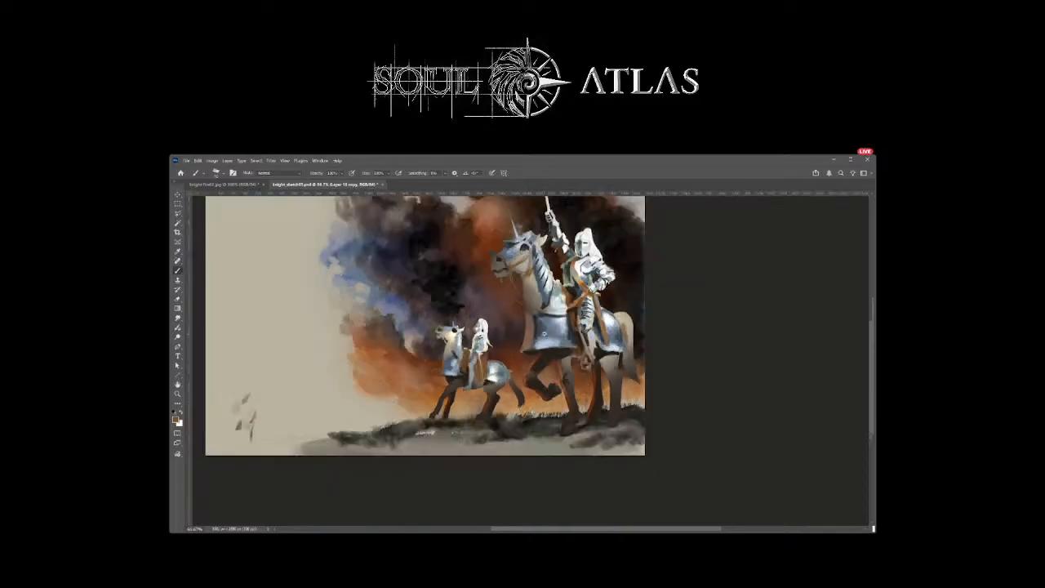
mouse_move(535, 342)
mouse_down()
mouse_move(542, 358)
mouse_move(524, 344)
mouse_move(567, 367)
mouse_move(556, 348)
mouse_up()
click(779, 294)
scroll(568, 365, down, 1)
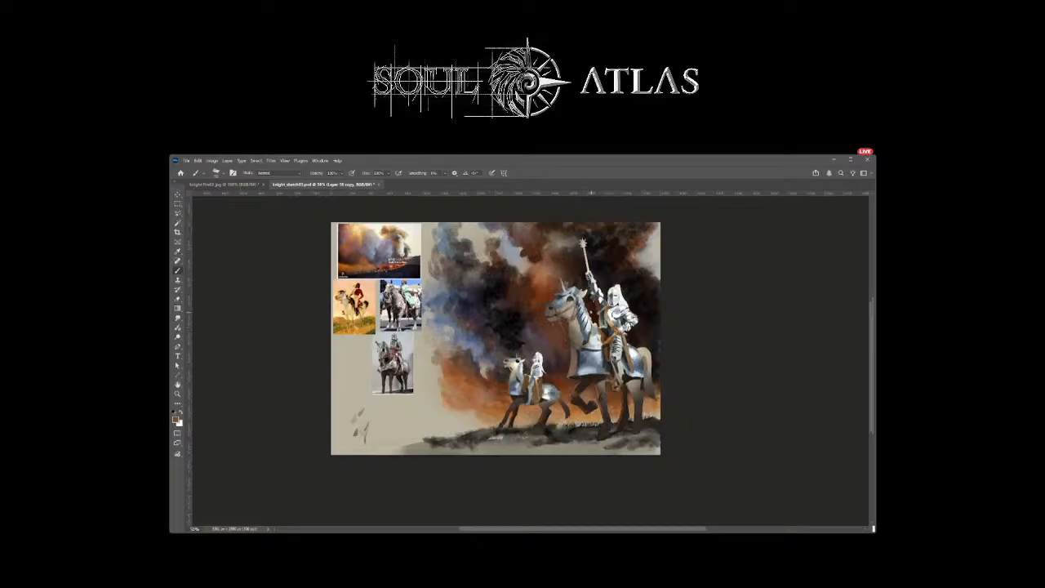
Step: Examine the smoke and horse reference images beside the painted knights and smoke clouds
scroll(432, 363, up, 2)
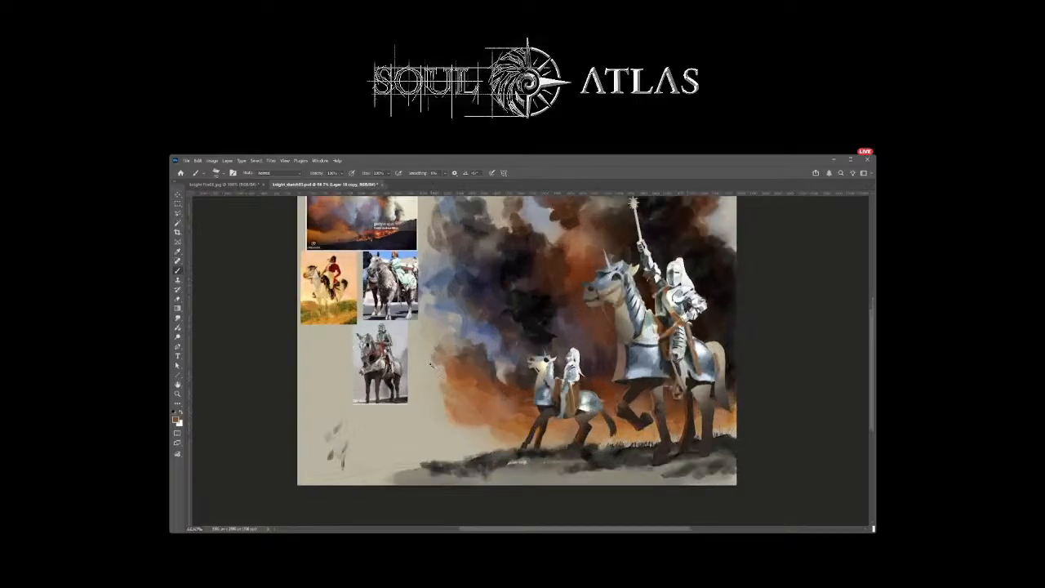
drag(434, 347, 529, 448)
drag(530, 313, 530, 387)
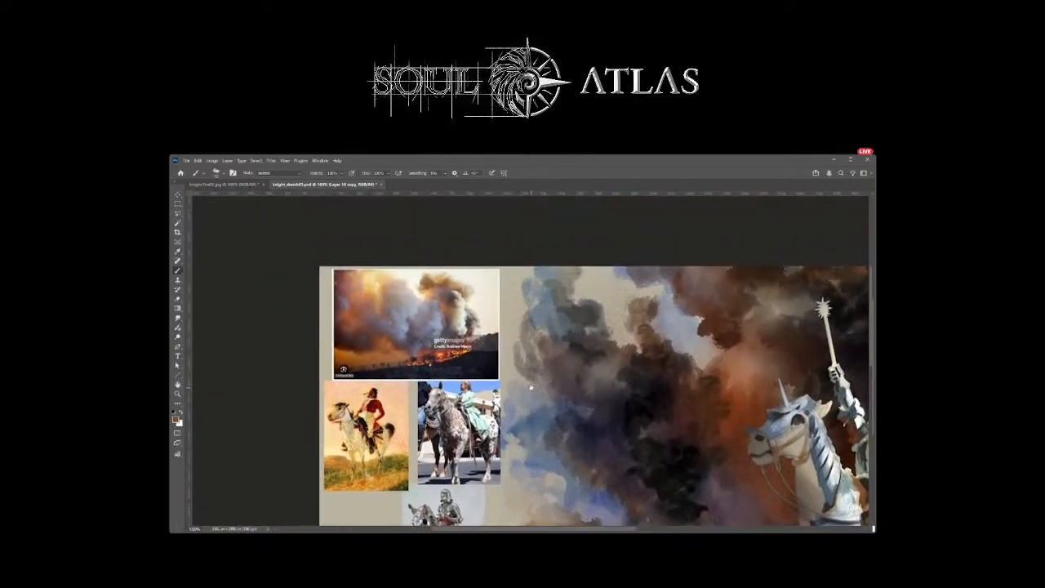
drag(551, 423, 525, 322)
drag(543, 367, 466, 310)
drag(527, 347, 466, 318)
scroll(546, 344, down, 1)
drag(567, 345, 513, 333)
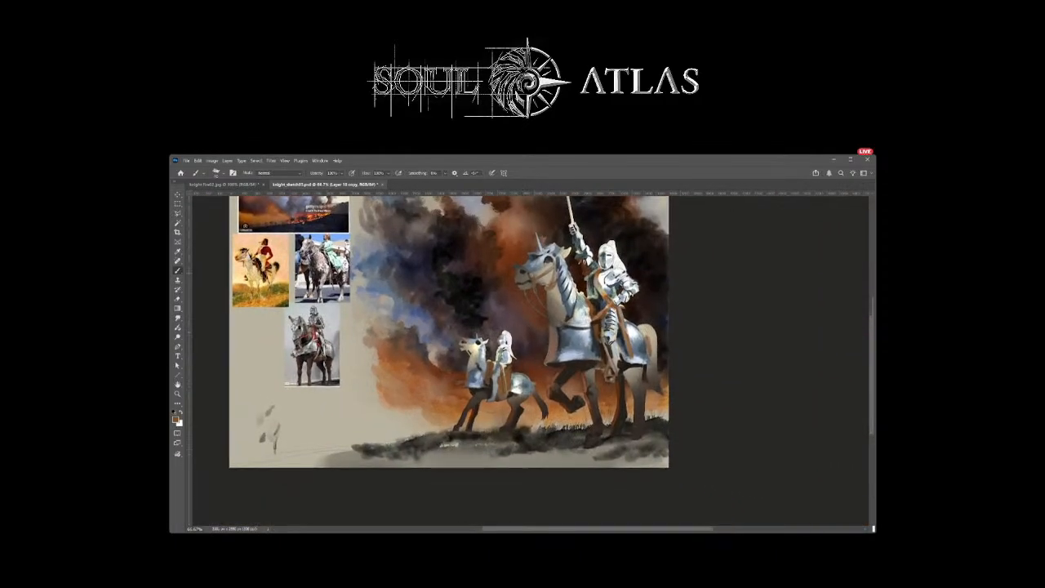
Step: Repaint the large horse's bridle and the knight's straps in bright orange-brown and paint looping reins up to the knight's hand
drag(622, 255, 583, 259)
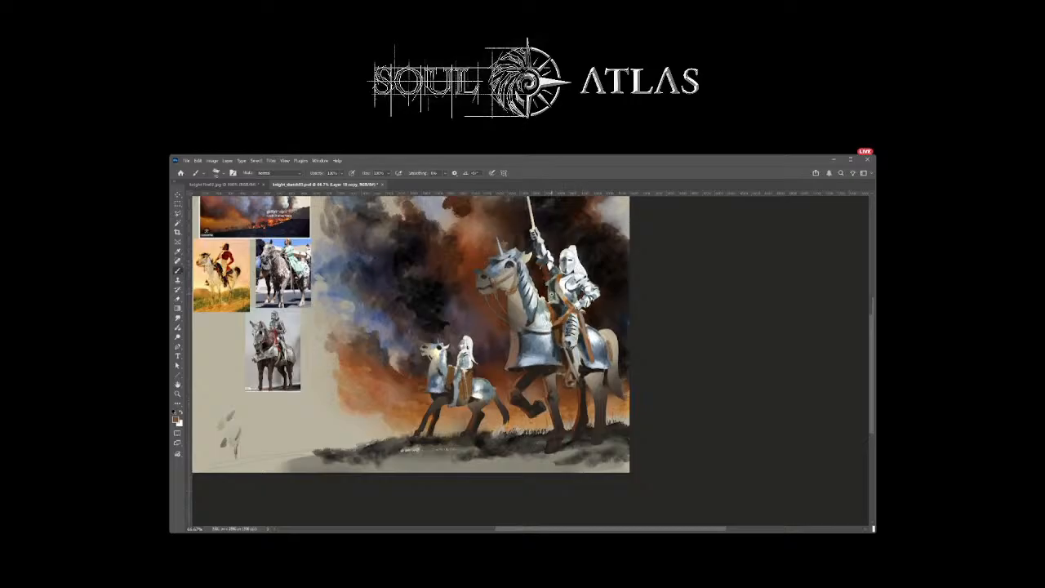
scroll(553, 293, up, 1)
drag(622, 282, 610, 286)
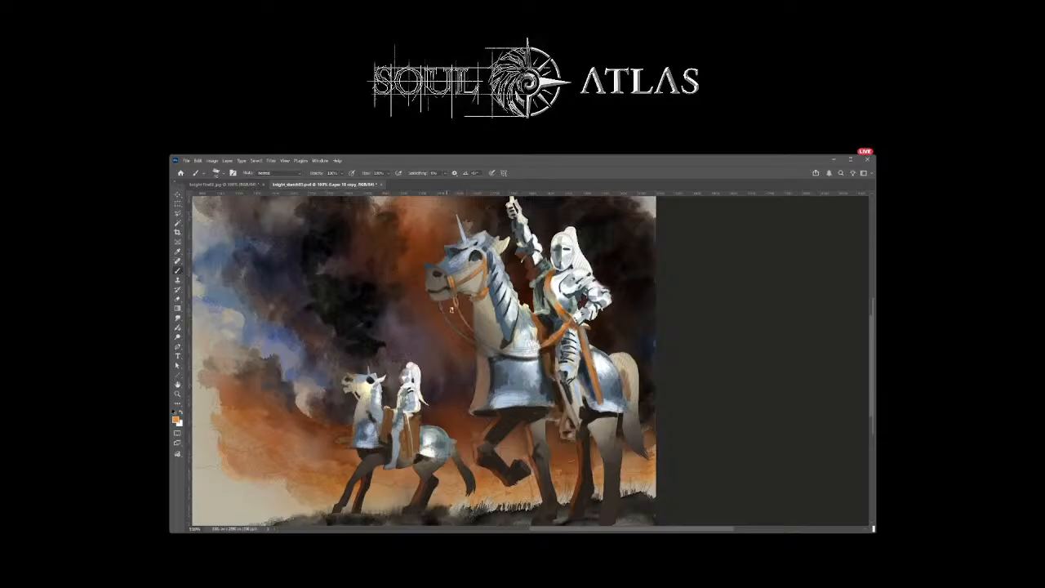
click(742, 308)
alt+click(536, 268)
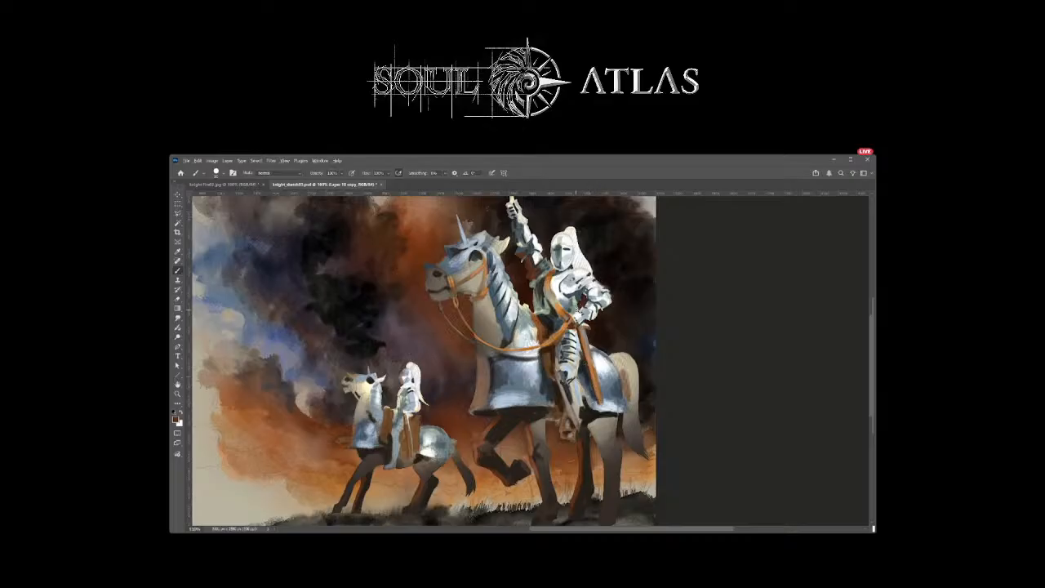
Step: Set the brush mode to Color Dodge and brighten the large knight's leg armour and the horse's hindquarter plate with a sampled colour
key(ctrl+minus)
key(ctrl+minus)
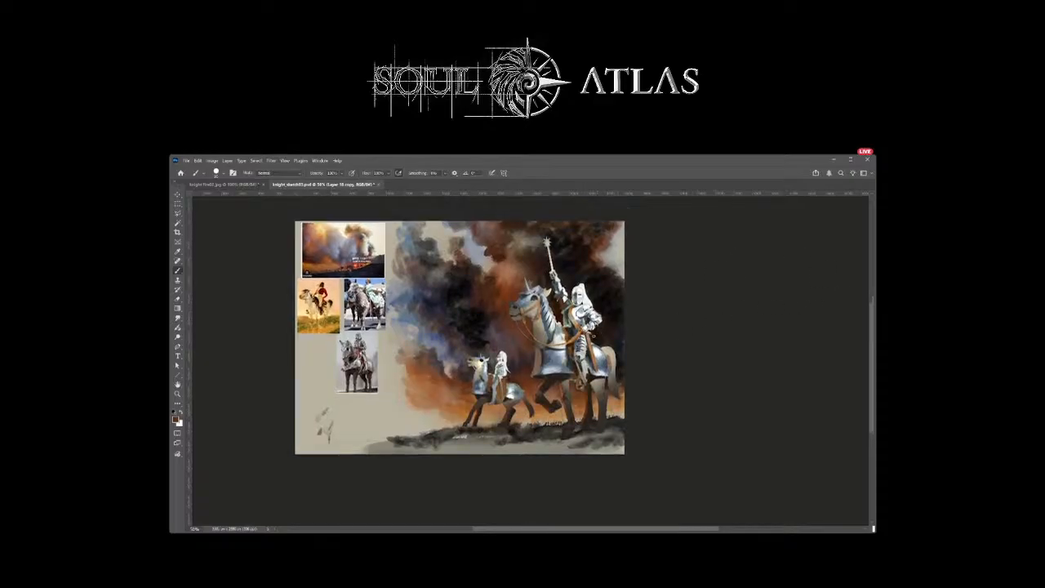
scroll(589, 336, up, 1)
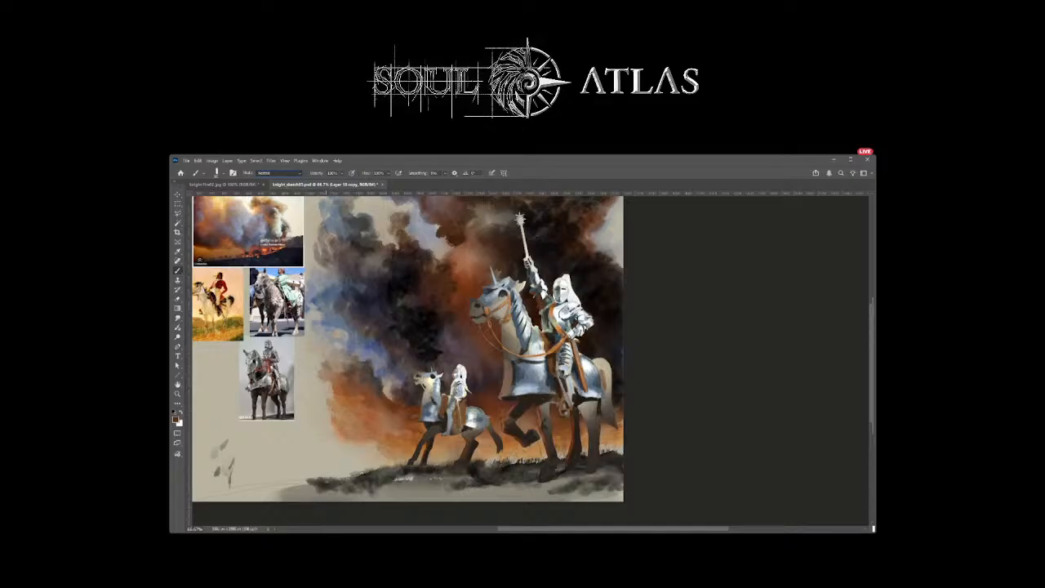
key(alt+shift+d)
alt+click(562, 324)
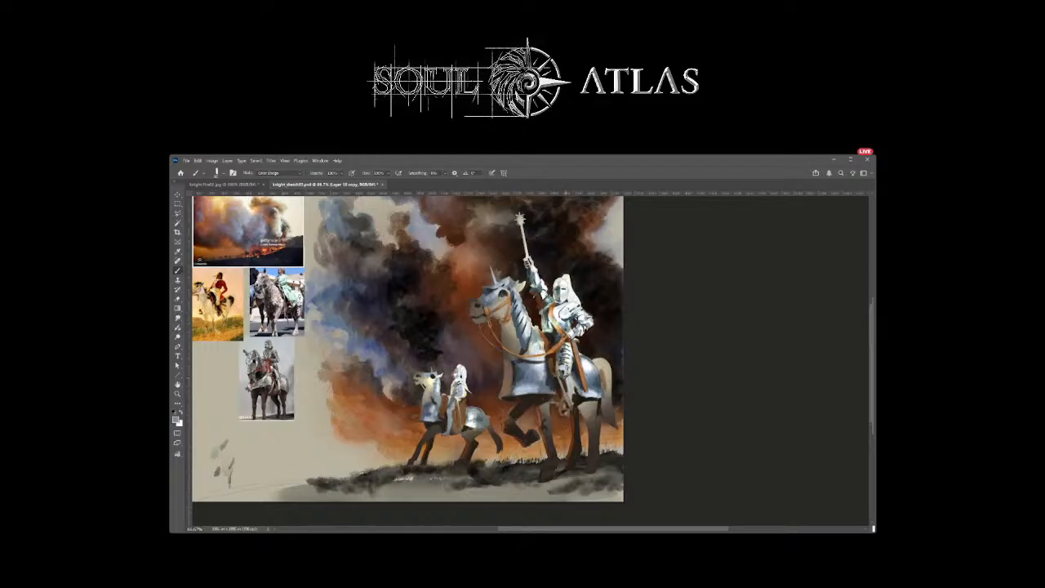
mouse_move(569, 374)
mouse_down()
mouse_move(571, 398)
mouse_move(594, 372)
mouse_up()
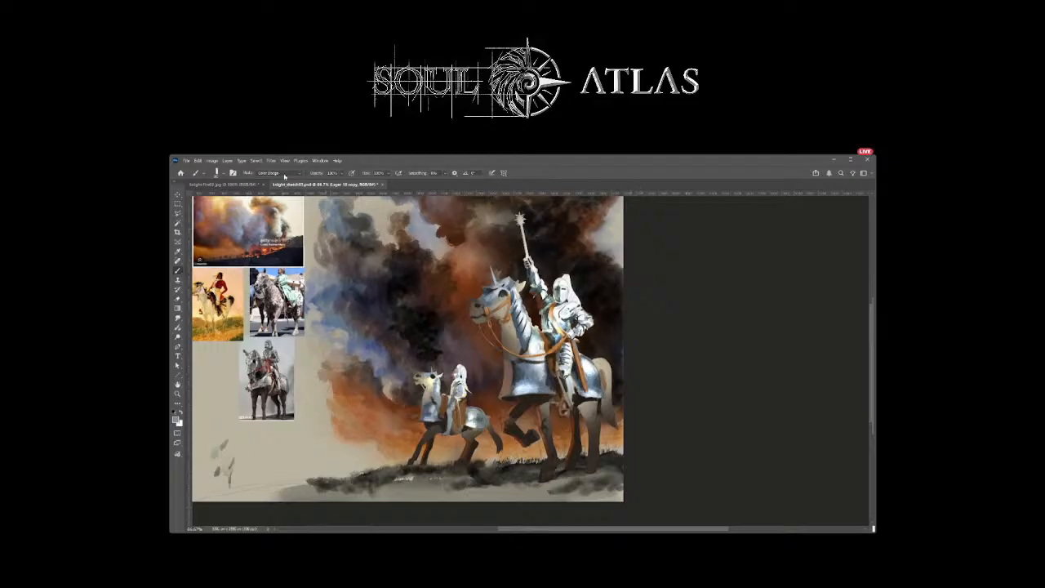
Step: Return the brush to Normal mode and paint segmented neck plates and head armour on the small horse in sampled grey
key(alt+shift+n)
key(period)
key(ctrl+1)
alt+click(516, 390)
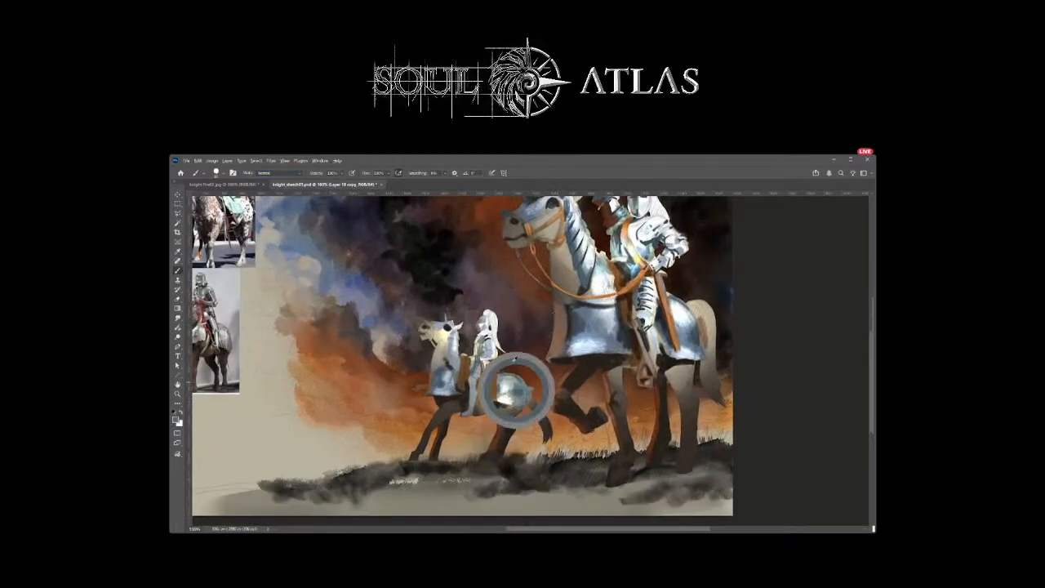
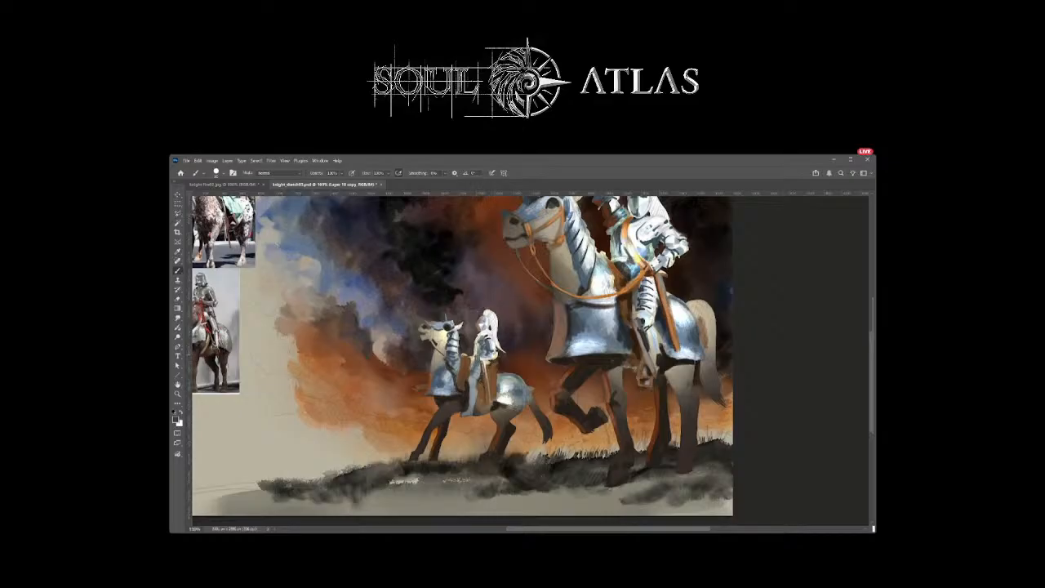
Step: Define the small knight's torso and leg armour plates with colours sampled from the figure
alt+click(495, 351)
alt+click(493, 351)
alt+click(486, 376)
alt+click(493, 374)
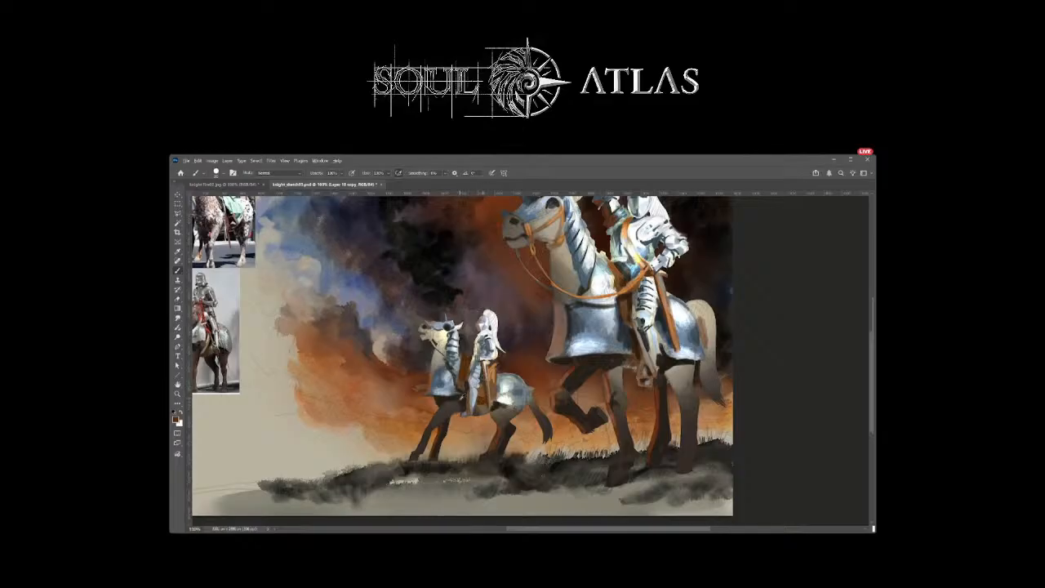
Step: Deepen the shadow below the small horse's hindquarter armour and paint orange-brown accents on the small knight's saddle straps
alt+click(459, 400)
mouse_move(488, 402)
mouse_down()
mouse_move(479, 401)
mouse_move(518, 412)
mouse_up()
alt+click(477, 406)
Step: Refine the large knight's chest strap and shade the large horse's bridle straps with sampled colours
scroll(570, 412, right, 3)
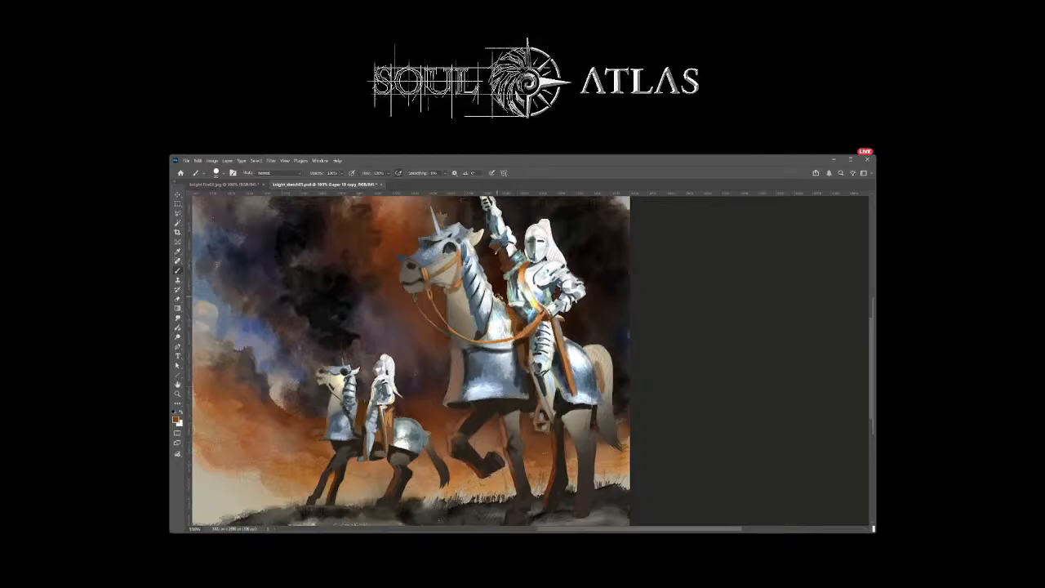
alt+click(522, 275)
alt+click(539, 304)
alt+click(468, 264)
drag(458, 261, 455, 253)
drag(444, 292, 459, 292)
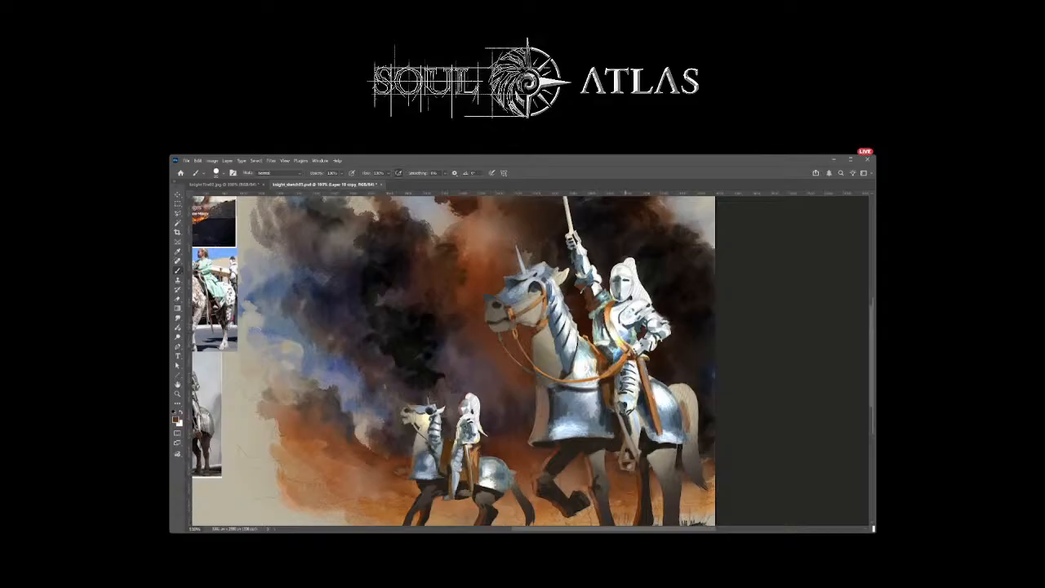
Step: Refine the sword hilt area at the large knight's waist with a colour sampled from the figure
alt+click(622, 287)
key(ctrl+minus)
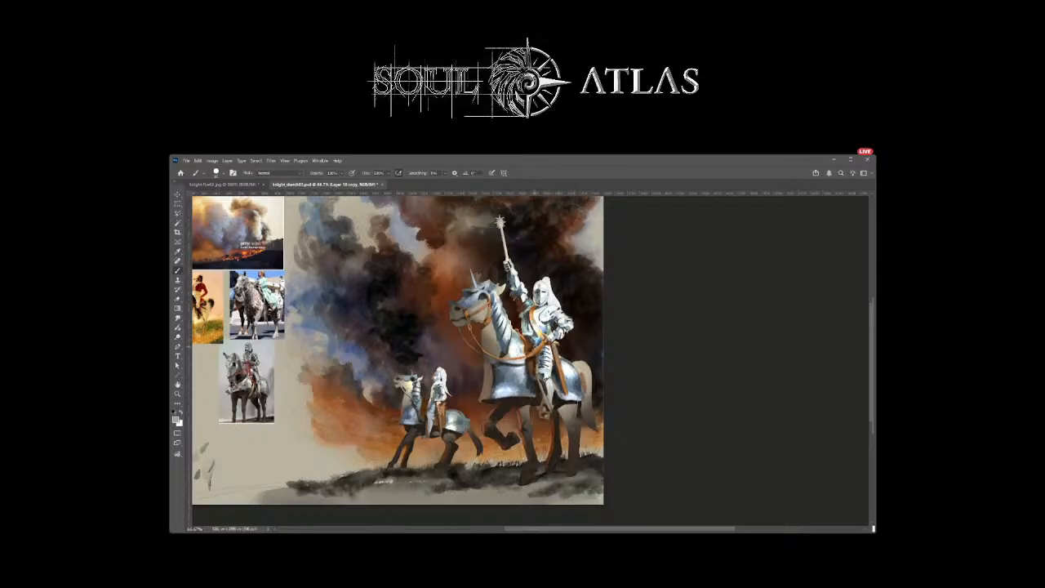
key(ctrl+plus)
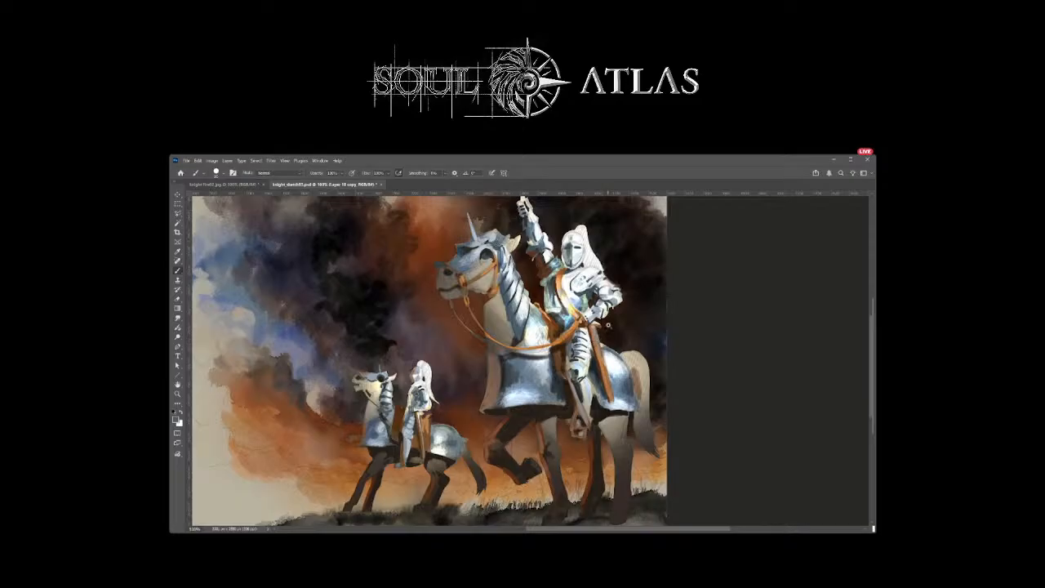
scroll(608, 326, up, 2)
scroll(568, 357, up, 1)
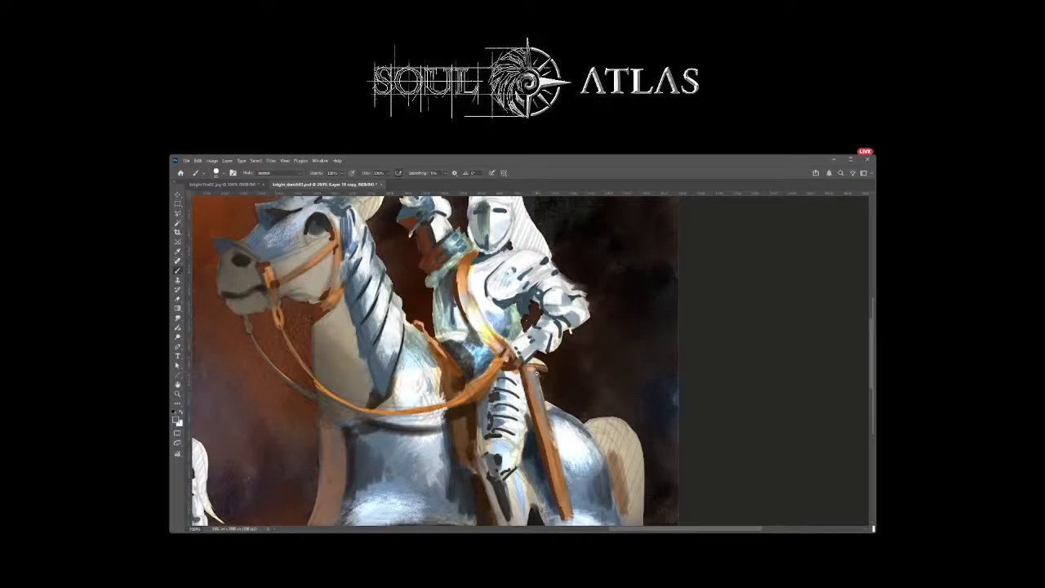
key(ctrl+minus)
drag(539, 373, 549, 356)
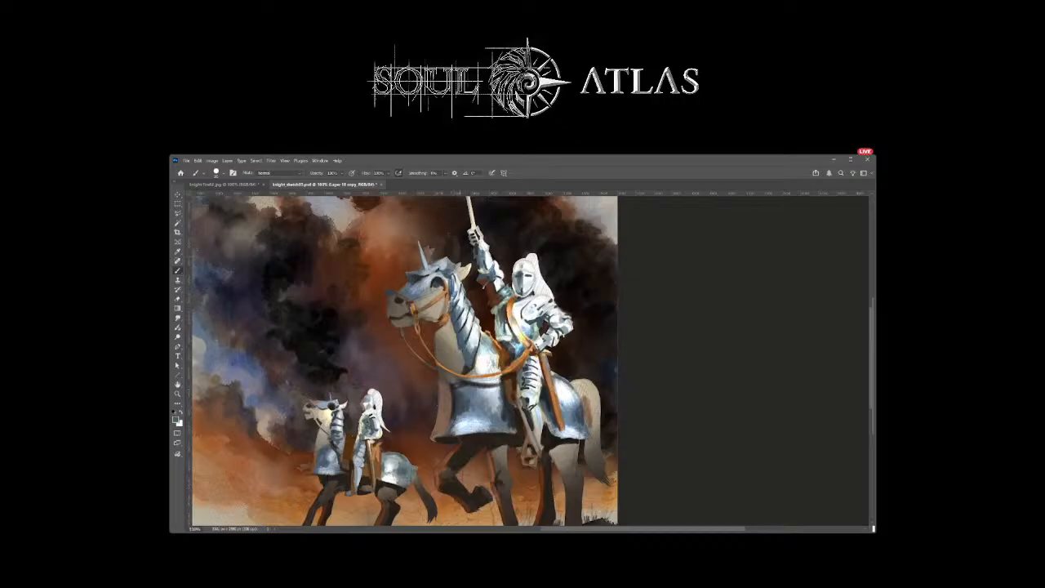
Step: Shade along the front edge of the large horse's neck armour with a dark tone sampled from its head
alt+click(442, 280)
drag(449, 304, 465, 360)
key(ctrl+minus)
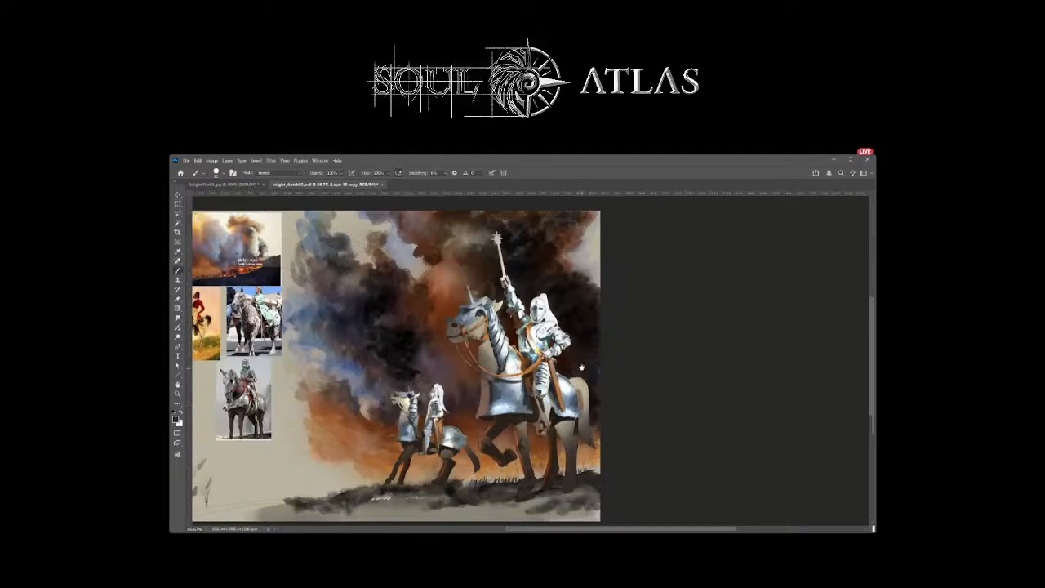
Step: Paint soft beige light on a separate layer over both horses' legs and the large horse's neck and hindquarters
scroll(586, 339, down, 1)
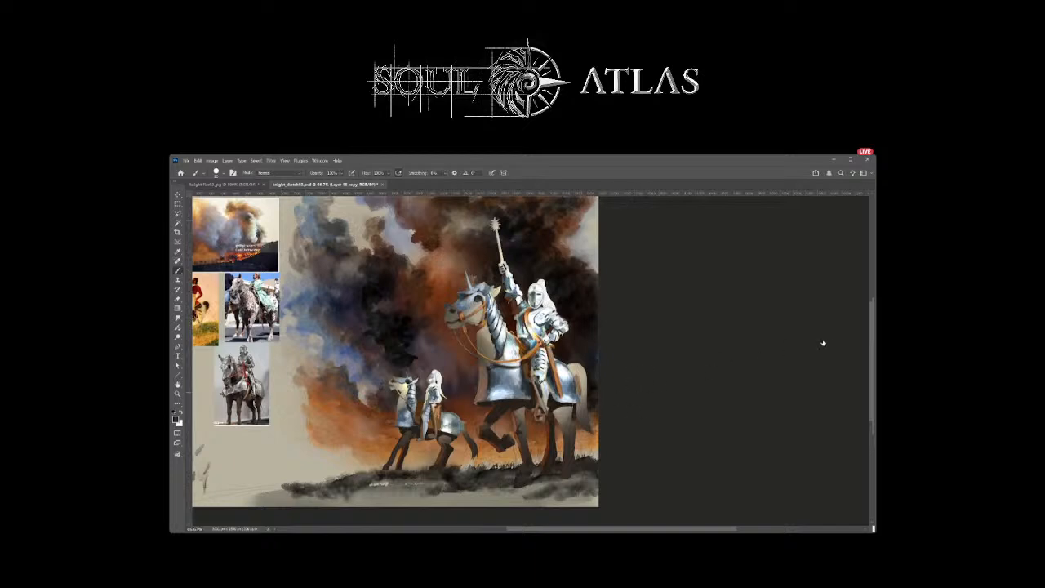
click(836, 388)
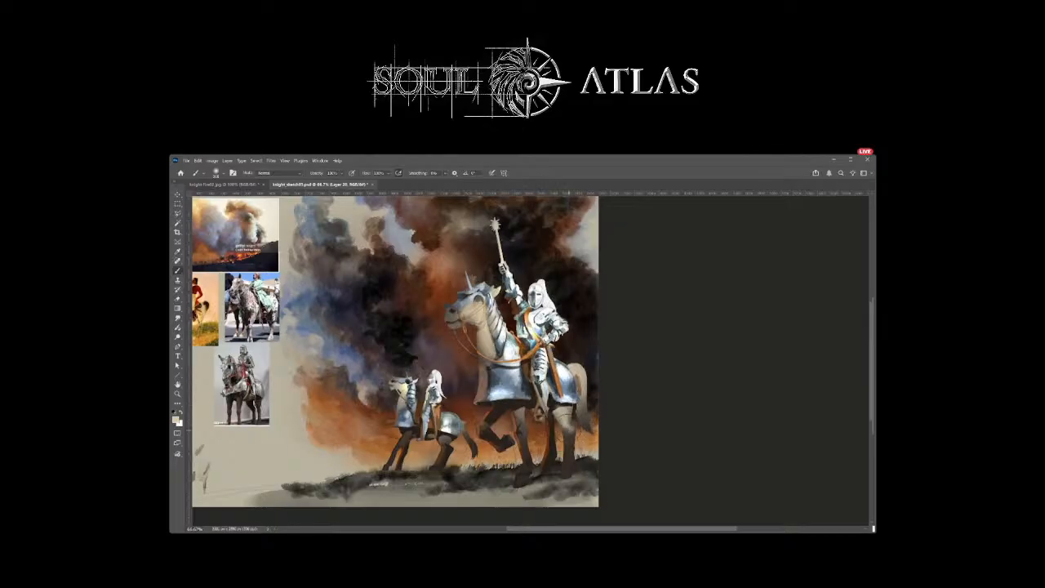
drag(569, 436, 568, 447)
drag(520, 411, 529, 454)
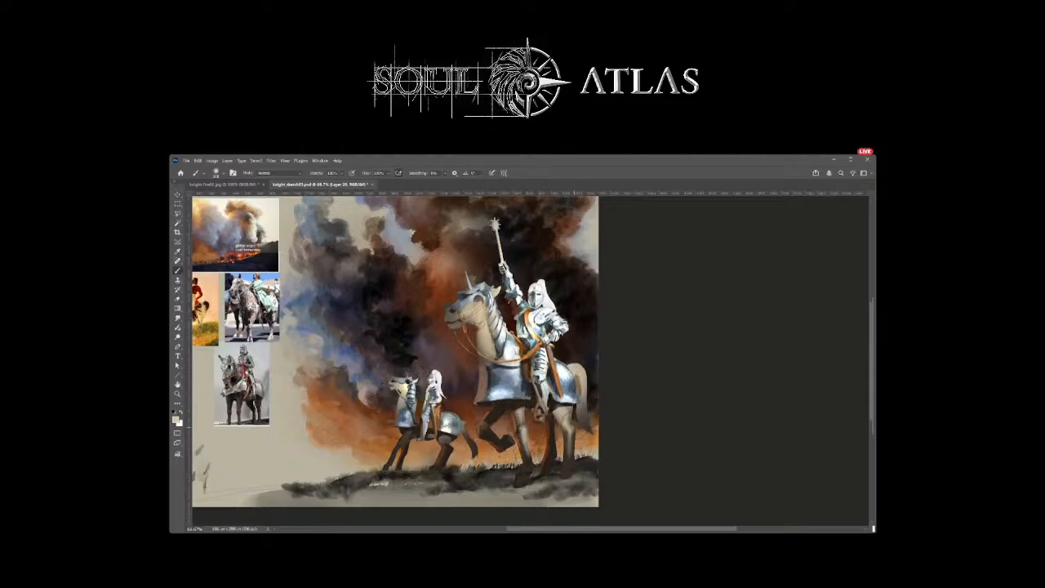
mouse_move(566, 414)
mouse_down()
mouse_move(569, 441)
mouse_move(569, 430)
mouse_up()
drag(564, 371, 572, 395)
mouse_move(490, 330)
mouse_down()
mouse_move(494, 356)
mouse_move(510, 359)
mouse_move(490, 302)
mouse_up()
drag(562, 368, 564, 386)
mouse_move(451, 429)
mouse_down()
mouse_move(433, 453)
mouse_move(404, 433)
mouse_move(412, 449)
mouse_move(408, 422)
mouse_move(408, 450)
mouse_up()
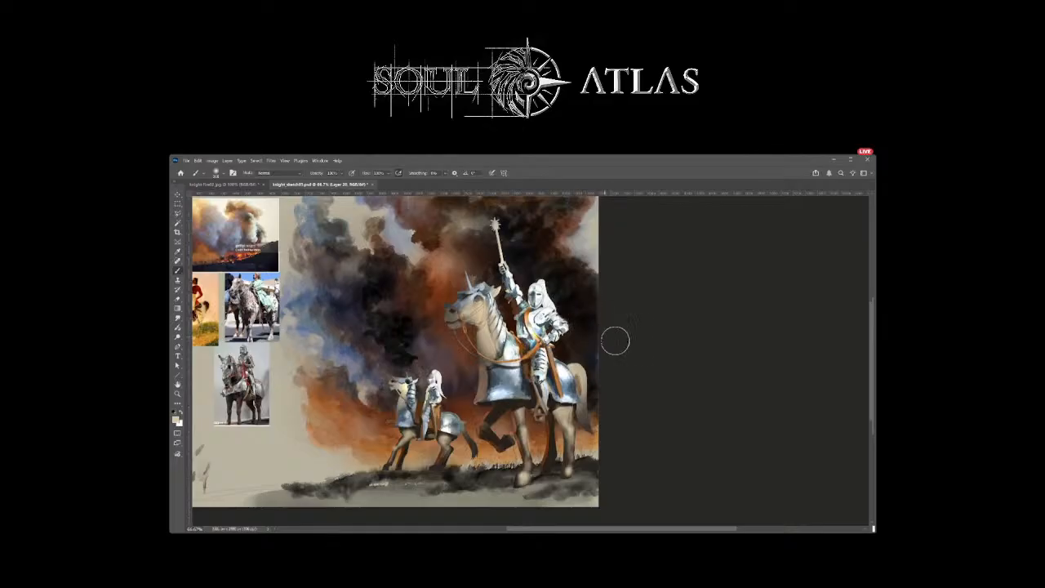
Step: Compare the horses with and without the soft beige light, leaving it removed
key(ctrl+z)
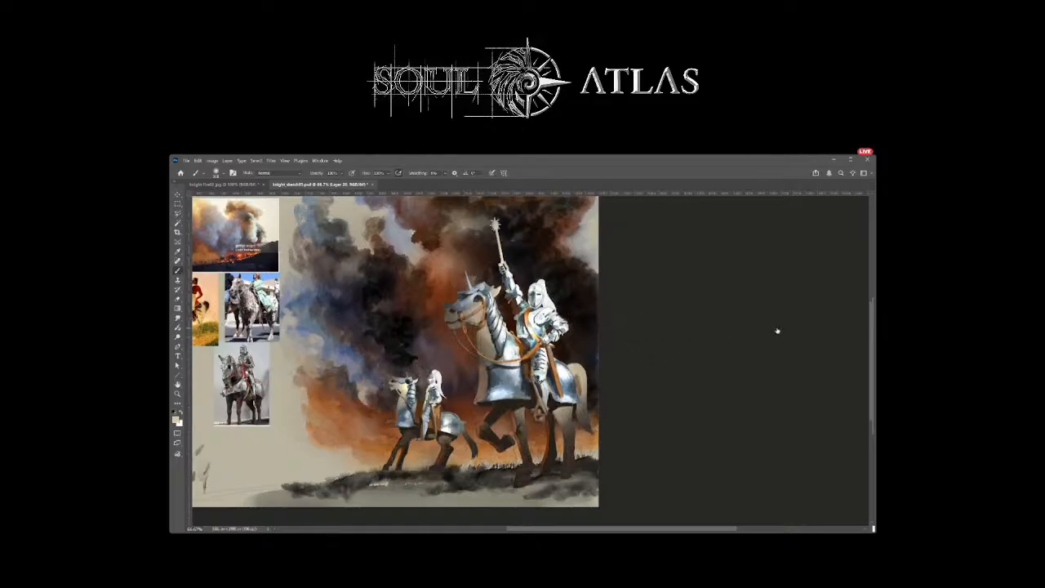
key(ctrl+shift+z)
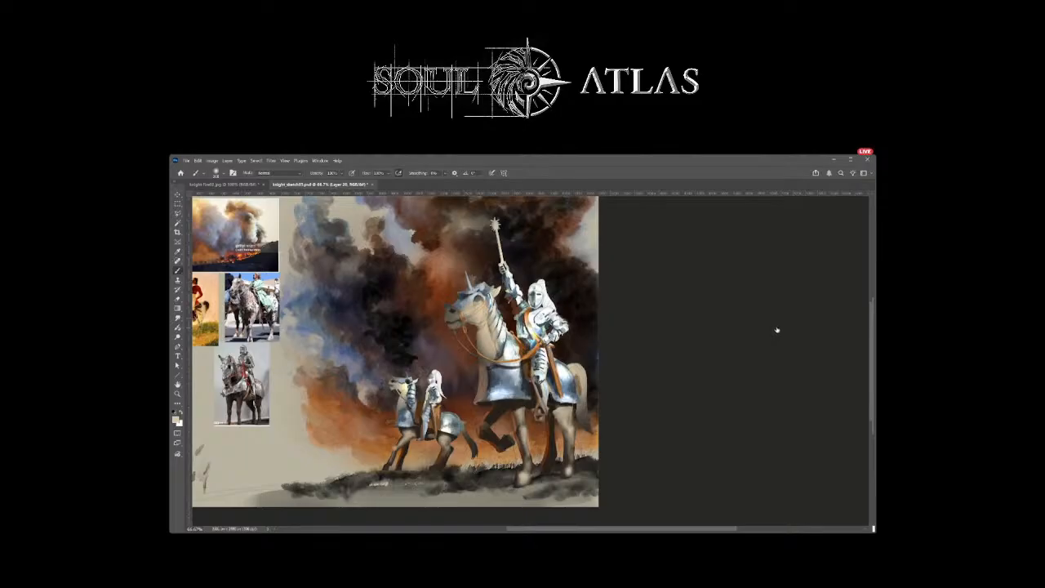
key(ctrl+z)
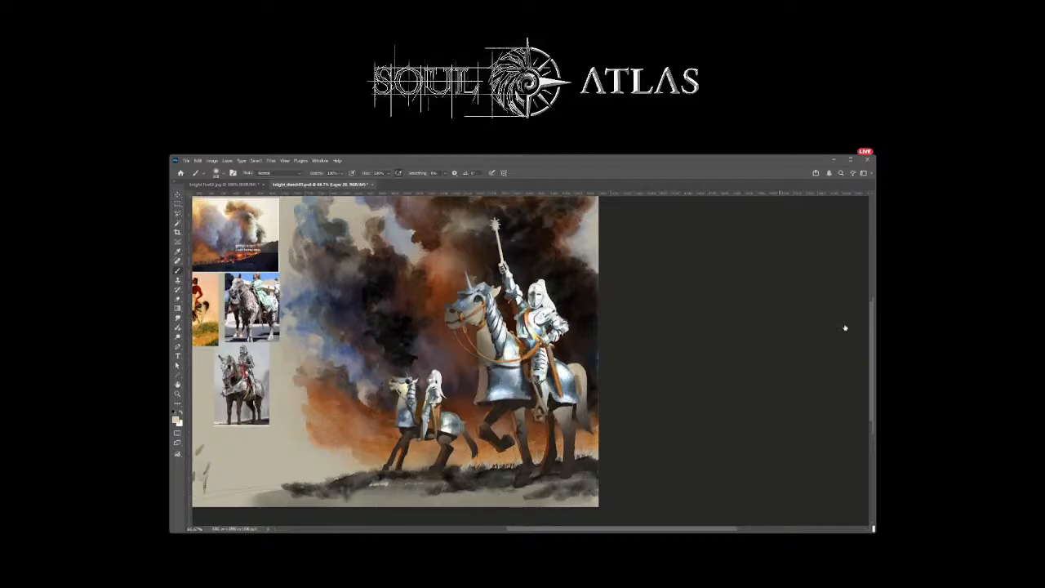
key(ctrl+shift+z)
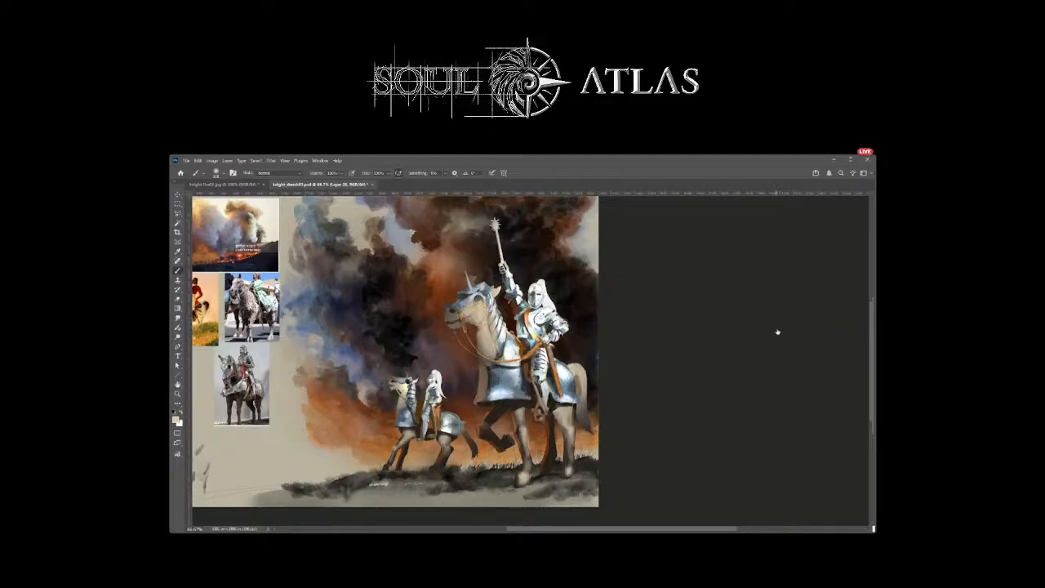
key(ctrl+z)
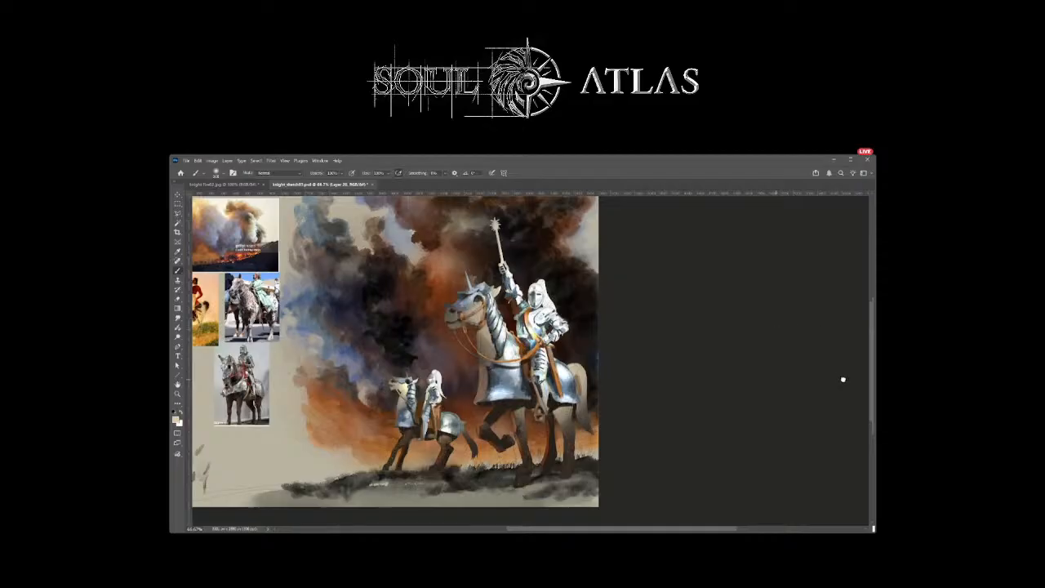
Step: Move the group of reference images across the canvas to sit beside the small knight and return to the Brush
key(alt+[)
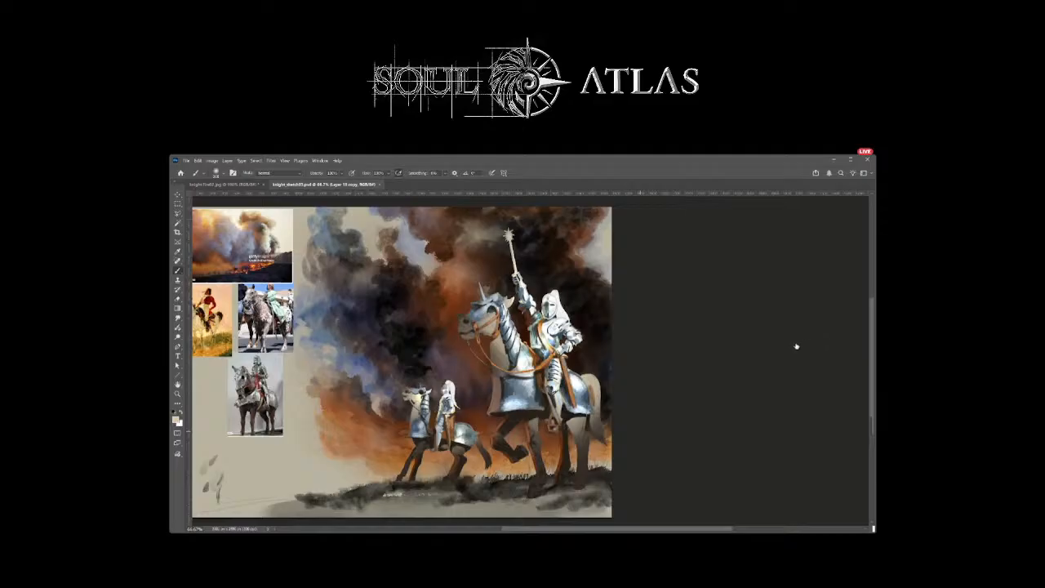
key(Right)
alt+click(593, 373)
scroll(494, 324, left, 2)
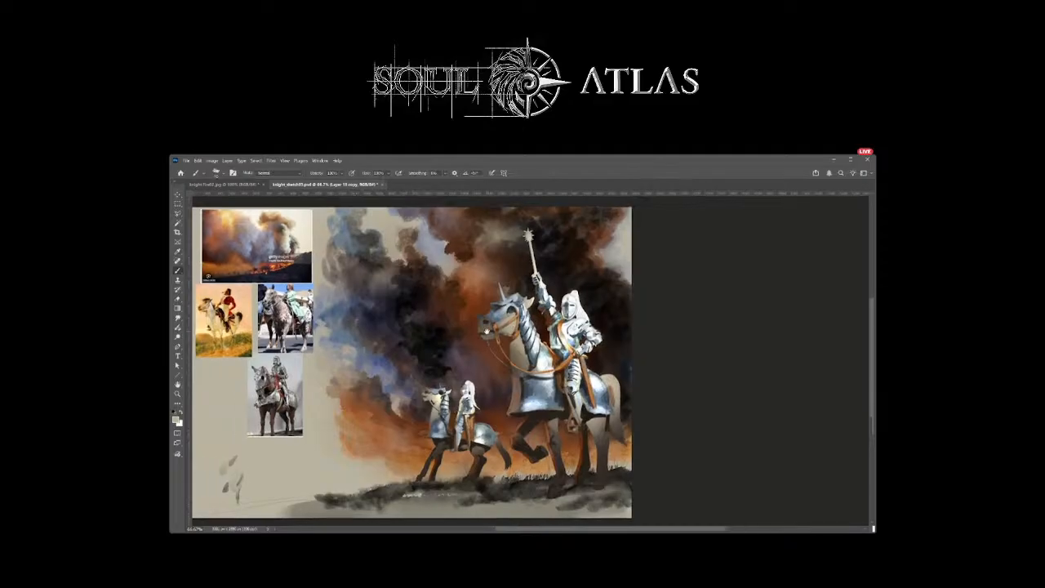
key(v)
drag(253, 326, 367, 345)
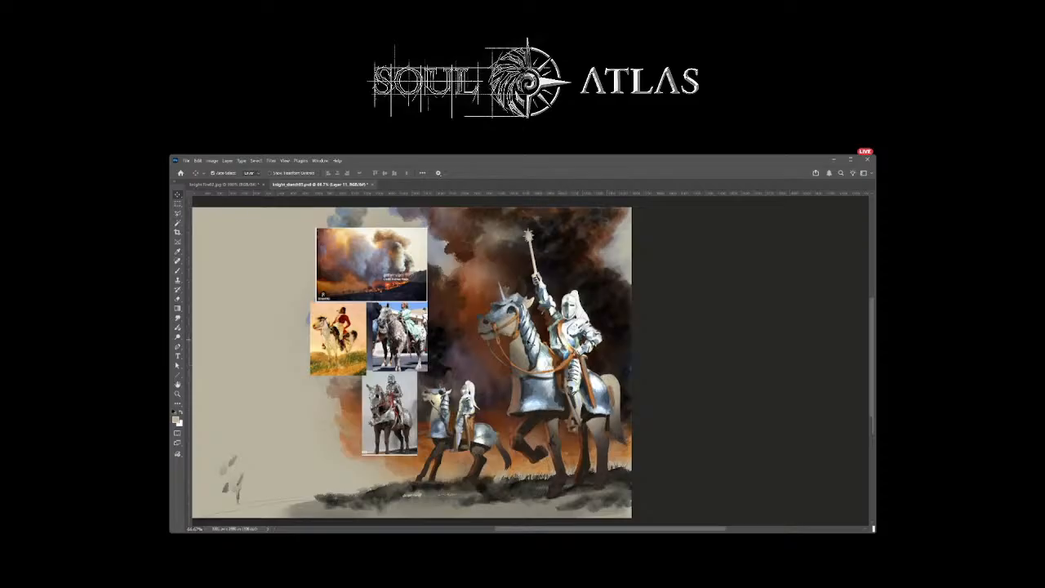
key(b)
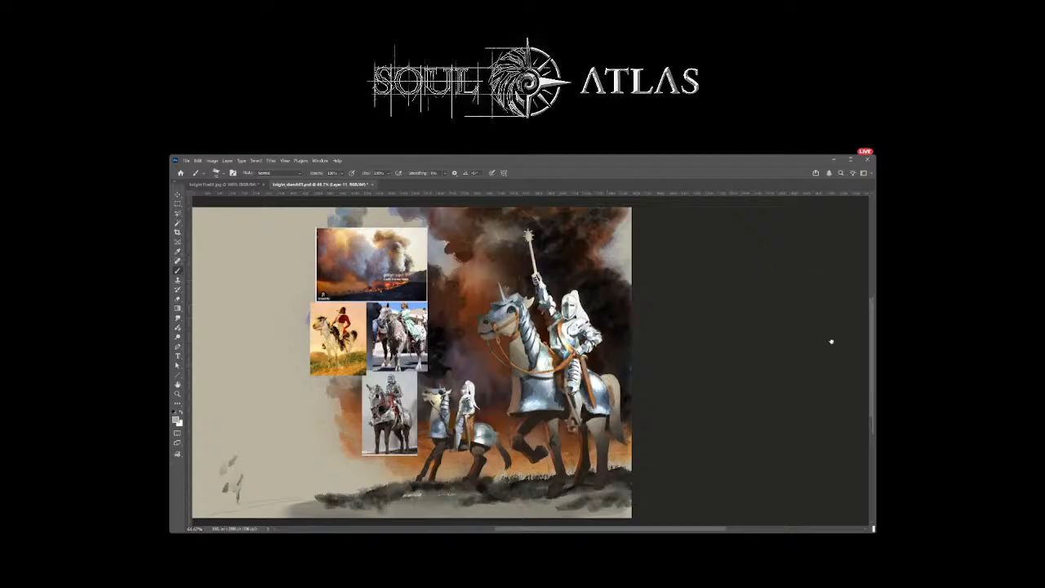
Step: Paint pale highlights and muscle shading on the large horse's legs and neck, sampling colours from the painting
key(ctrl+j)
drag(560, 378, 536, 325)
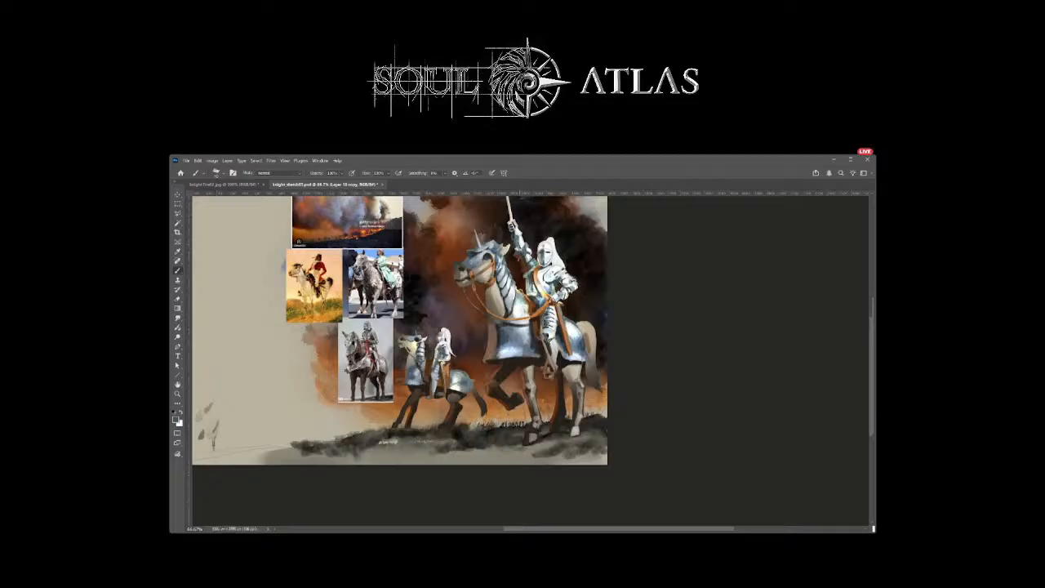
alt+click(519, 231)
alt+click(535, 249)
alt+click(544, 291)
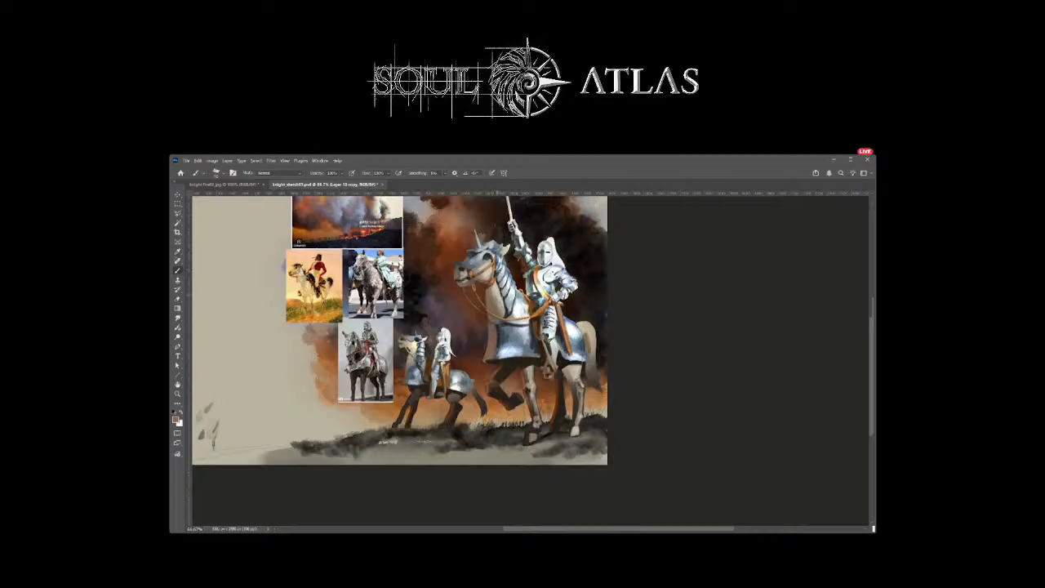
Step: Repaint the large horse's tail and its upper edge in reddish brown using sampled colours
alt+click(512, 296)
alt+click(581, 327)
mouse_move(580, 323)
mouse_down()
mouse_move(594, 337)
mouse_move(596, 380)
mouse_move(586, 369)
mouse_move(597, 385)
mouse_up()
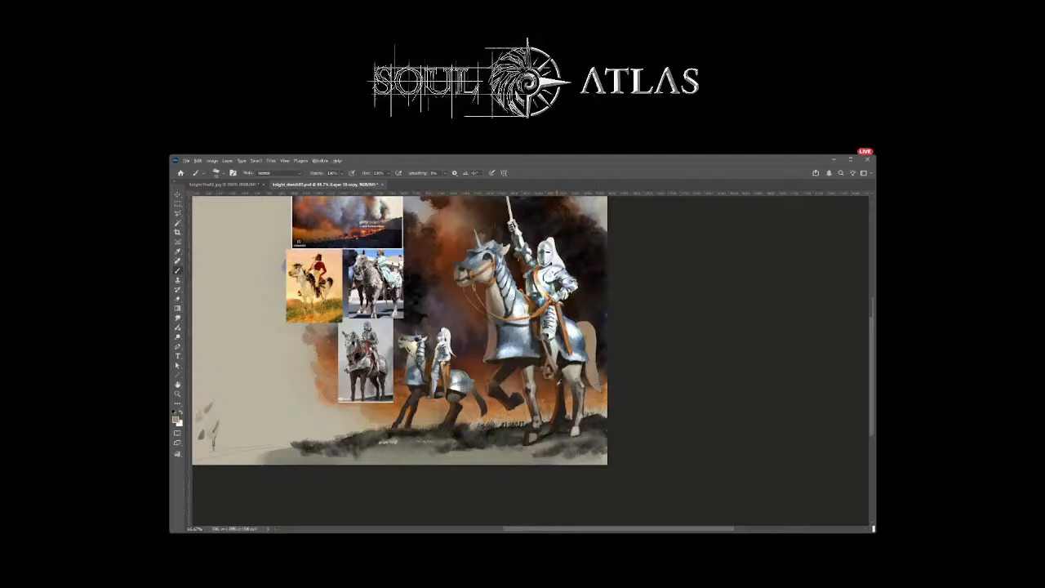
alt+click(595, 358)
mouse_move(587, 361)
mouse_down()
mouse_move(596, 386)
mouse_move(581, 325)
mouse_move(590, 343)
mouse_up()
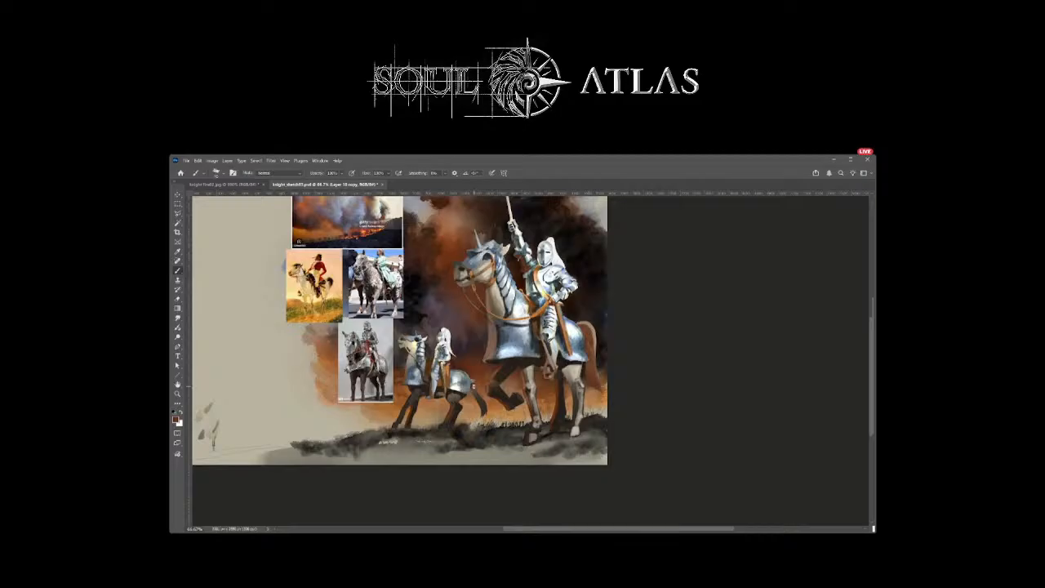
drag(591, 328, 584, 323)
Step: Move the reference images back to the empty area on the far side of the smoke and return to the Brush
scroll(537, 343, down, 1)
key(v)
drag(467, 278, 378, 264)
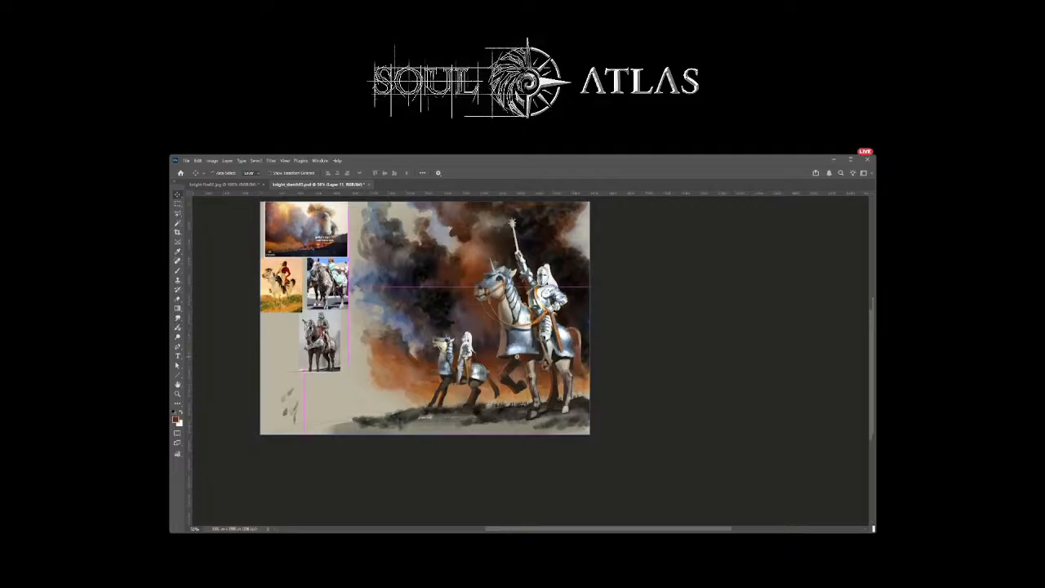
scroll(520, 360, up, 1)
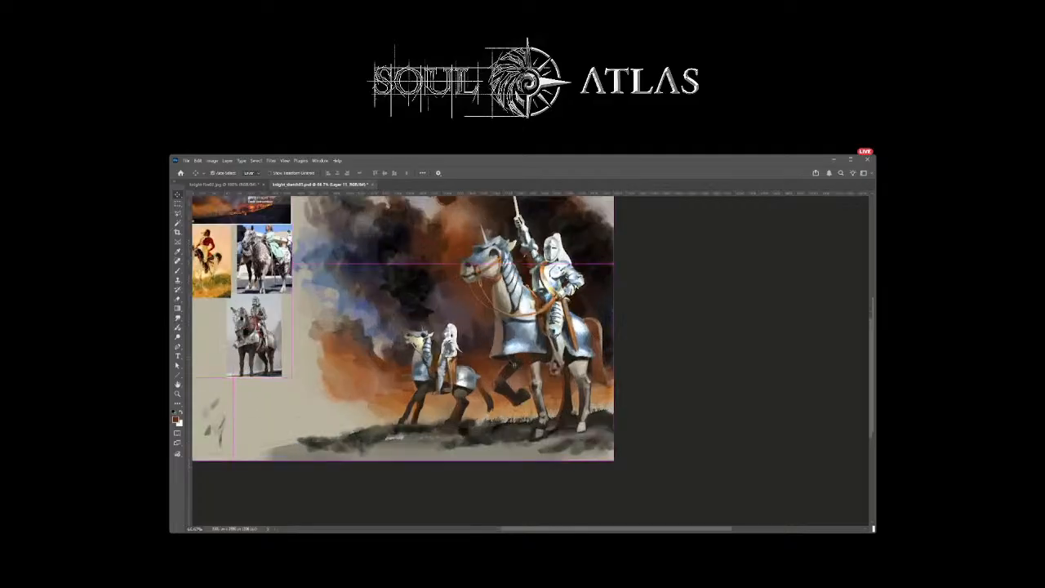
key(b)
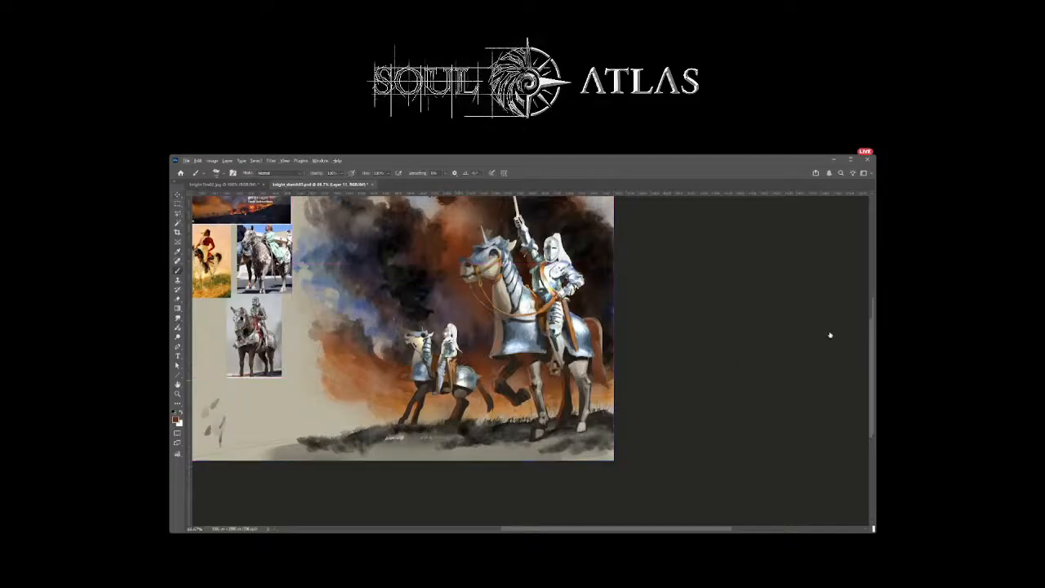
Step: Refine the small knight's leg armour and model the small horse's legs with sampled colours and a smaller brush
key(ctrl+j)
alt+click(445, 356)
mouse_move(451, 369)
mouse_down()
mouse_move(454, 382)
mouse_move(448, 372)
mouse_up()
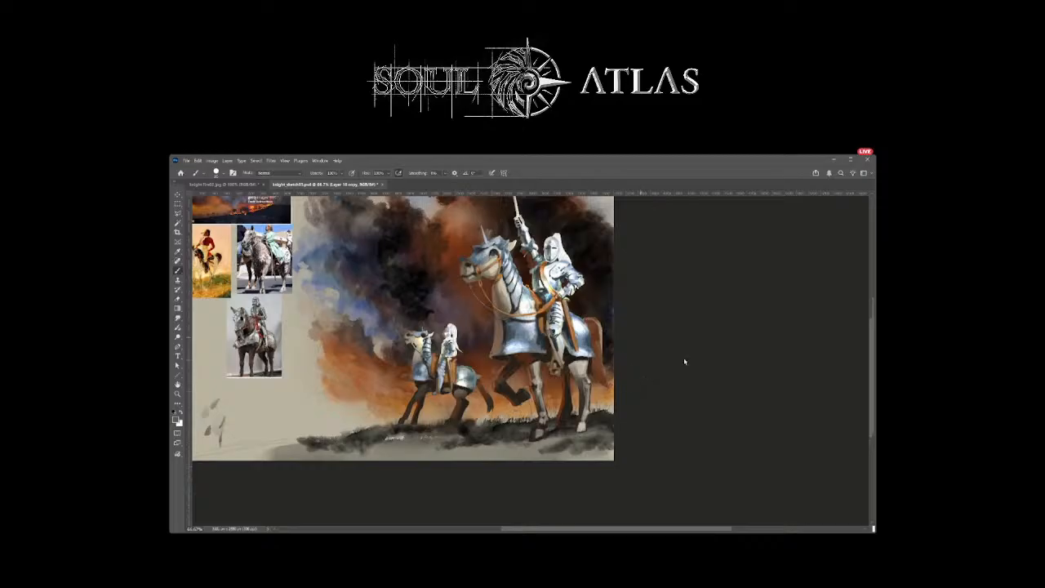
key(ctrl+comma)
key(ctrl+comma)
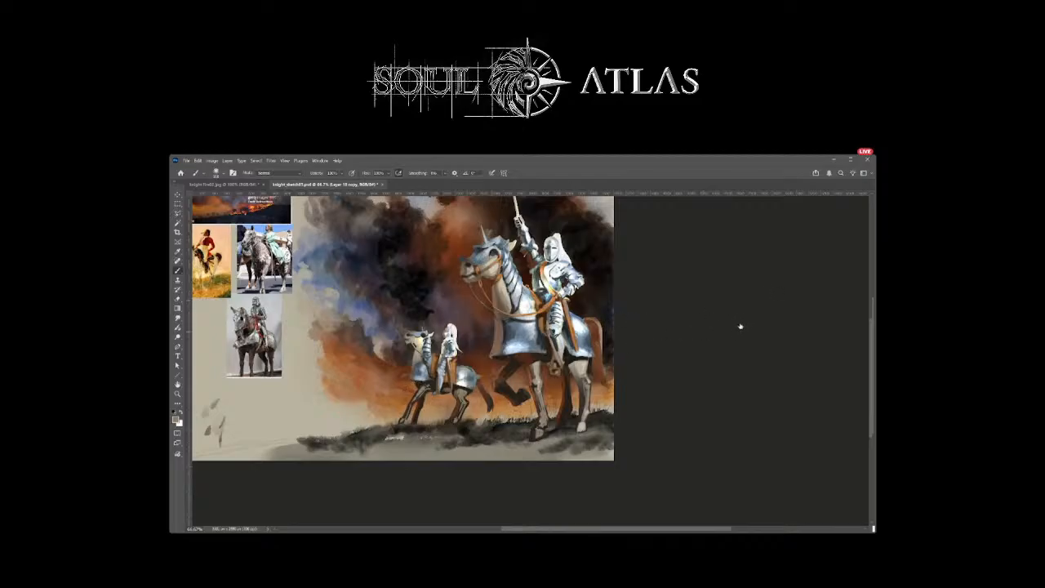
key(bracketleft)
alt+click(409, 403)
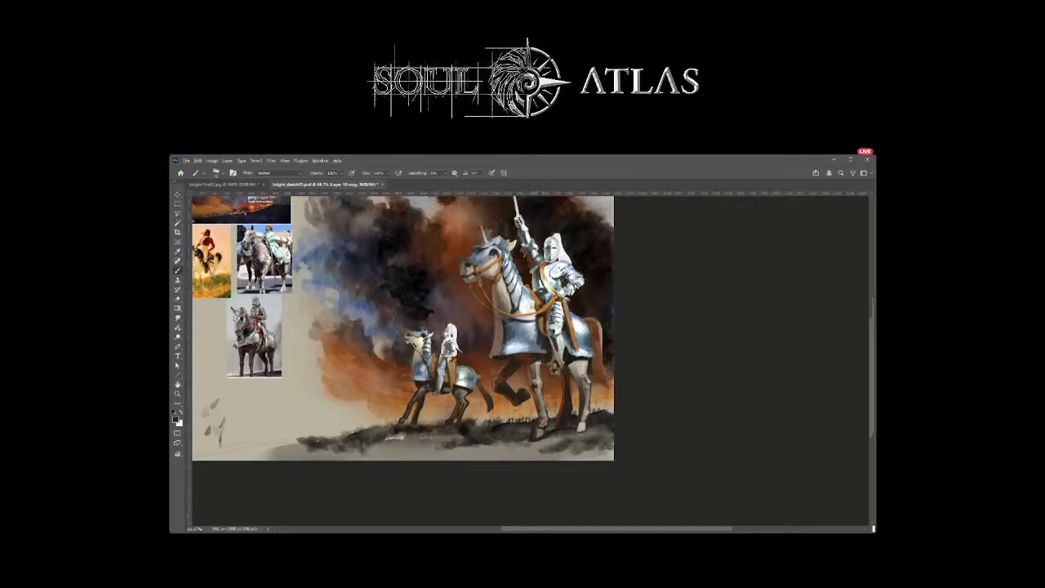
Step: Refine the upper part of the large horse's forelegs below the chest armour with sampled tones
alt+click(536, 368)
drag(535, 364, 534, 378)
alt+click(530, 377)
Step: Define the small knight's face, neck and upper torso with fine dark strokes
click(726, 308)
scroll(461, 345, up, 1)
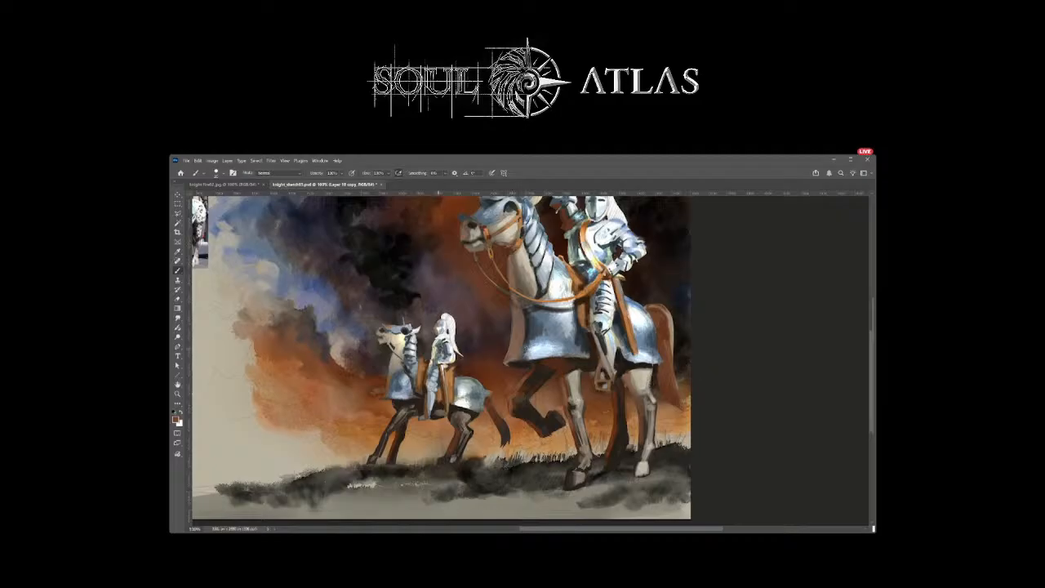
drag(448, 329, 439, 348)
drag(437, 335, 439, 336)
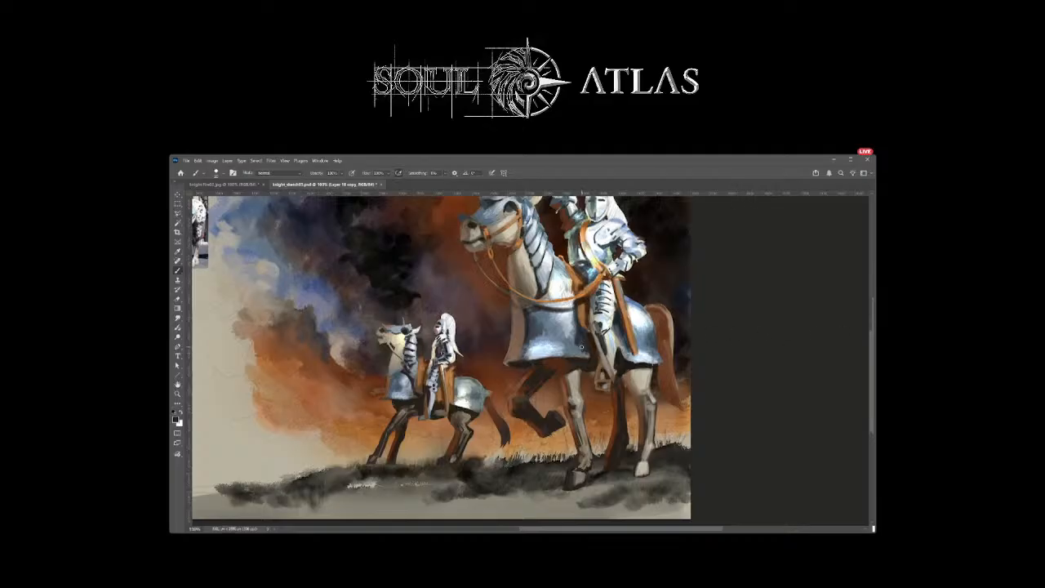
Step: Touch up the small knight's chest armour with a light colour sampled from the figure
key(e)
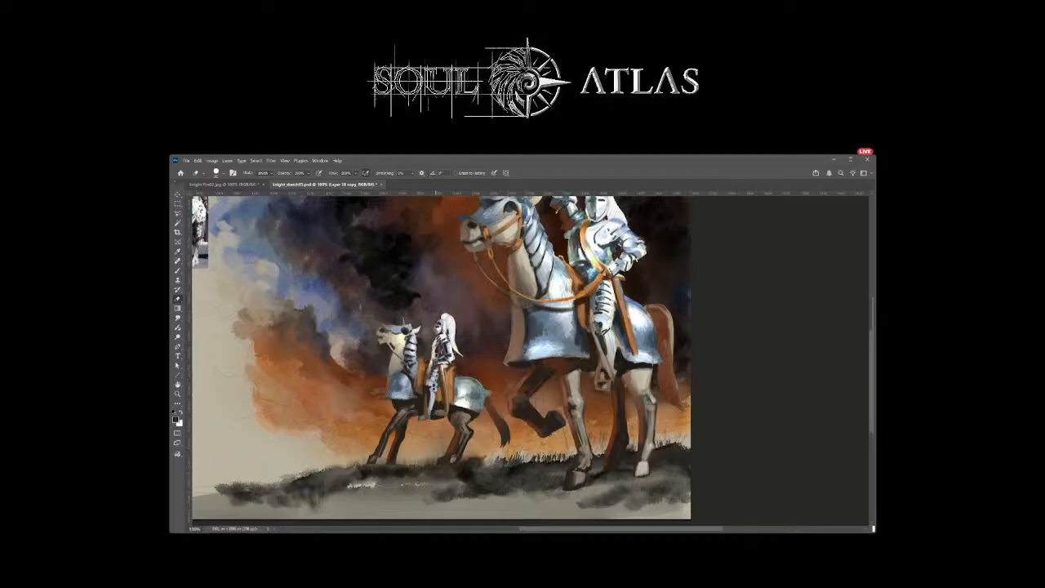
key(b)
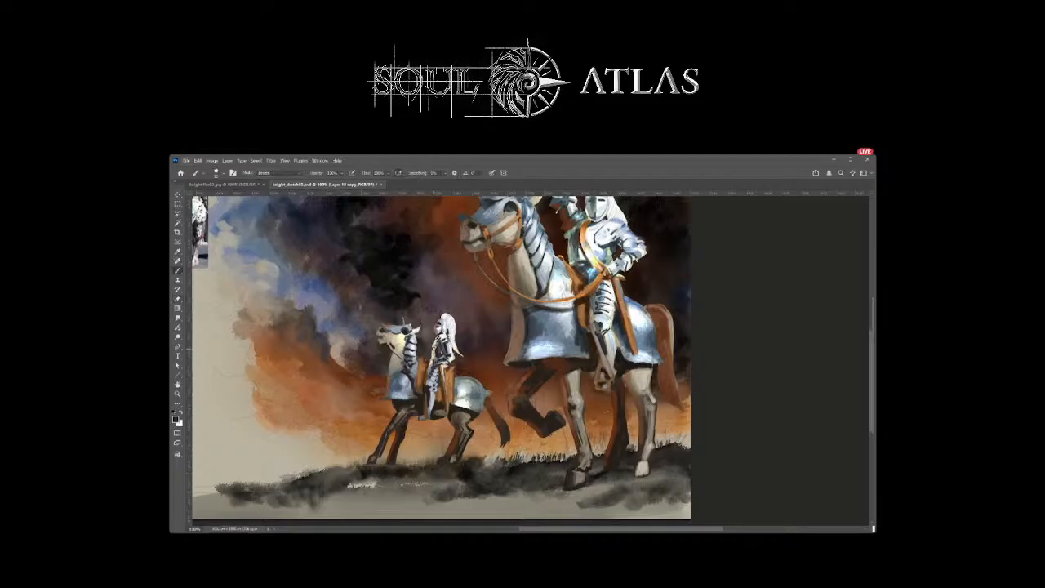
alt+click(437, 348)
drag(433, 346, 432, 355)
Step: Show the pencils layer to check the drawing, hide it again and return to the painting layer
click(827, 315)
click(801, 273)
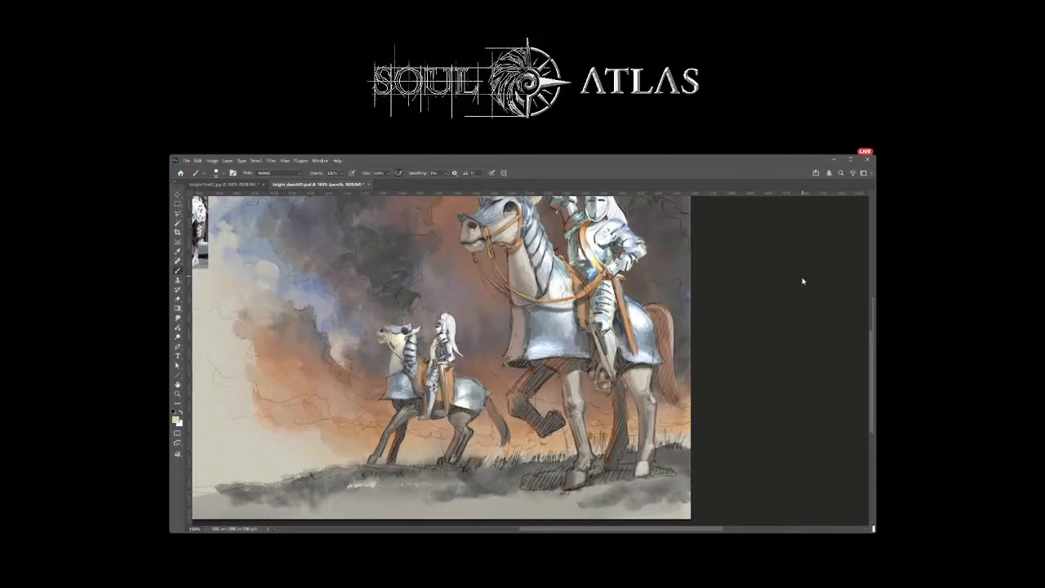
click(788, 273)
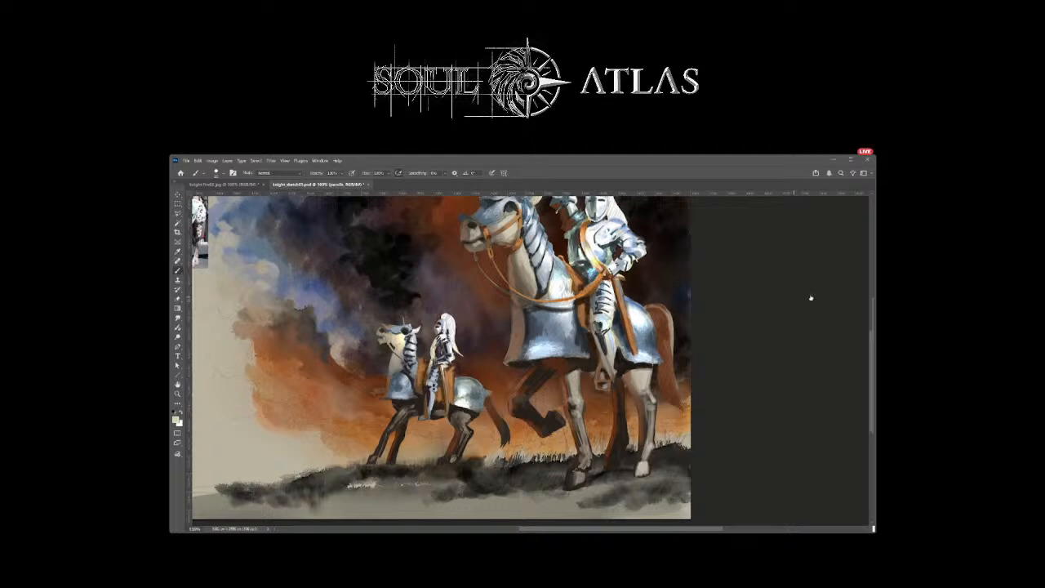
click(829, 327)
scroll(552, 381, right, 3)
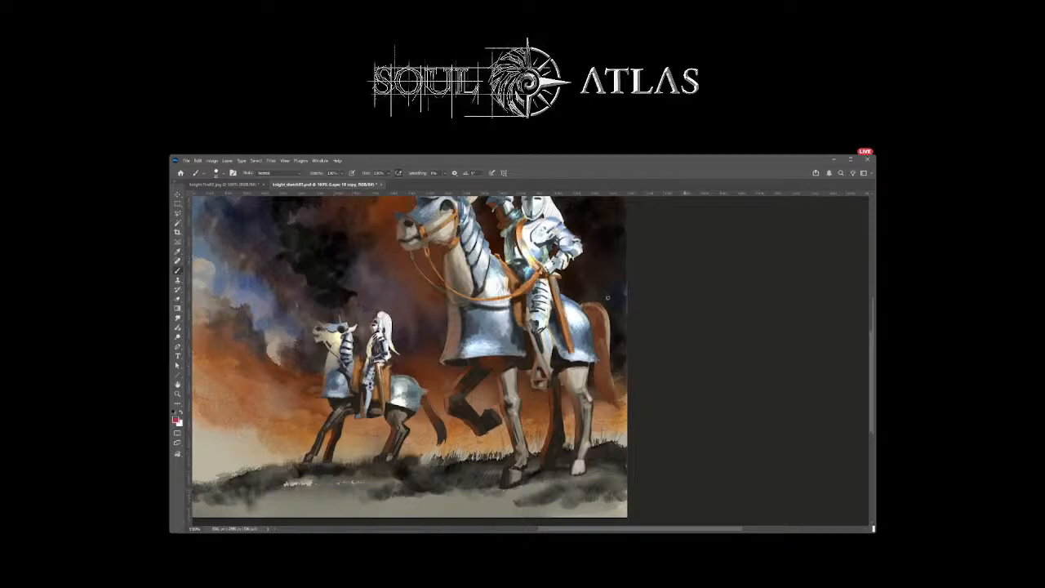
mouse_move(597, 288)
mouse_down()
mouse_move(490, 425)
mouse_move(564, 310)
mouse_move(481, 433)
mouse_move(580, 357)
mouse_move(525, 433)
mouse_up()
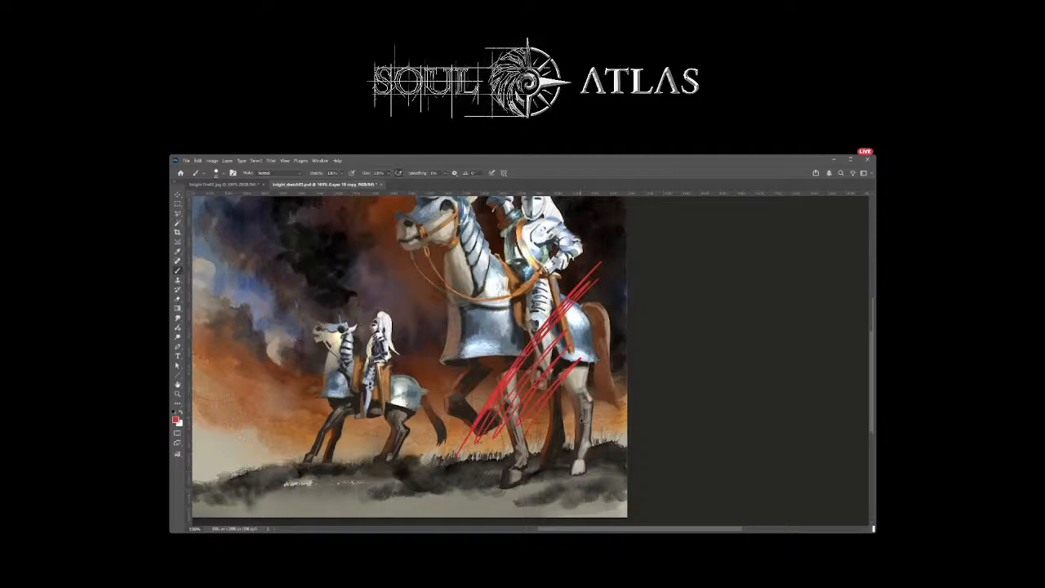
key(ctrl+z)
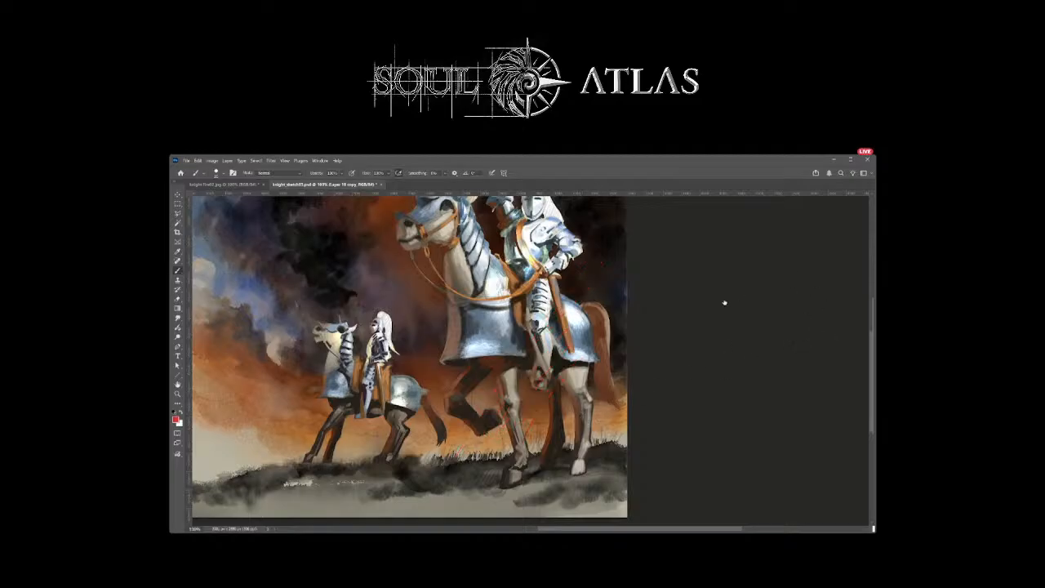
mouse_move(576, 309)
mouse_down()
mouse_move(511, 374)
mouse_move(550, 362)
mouse_move(555, 399)
mouse_move(514, 483)
mouse_up()
drag(588, 449, 577, 471)
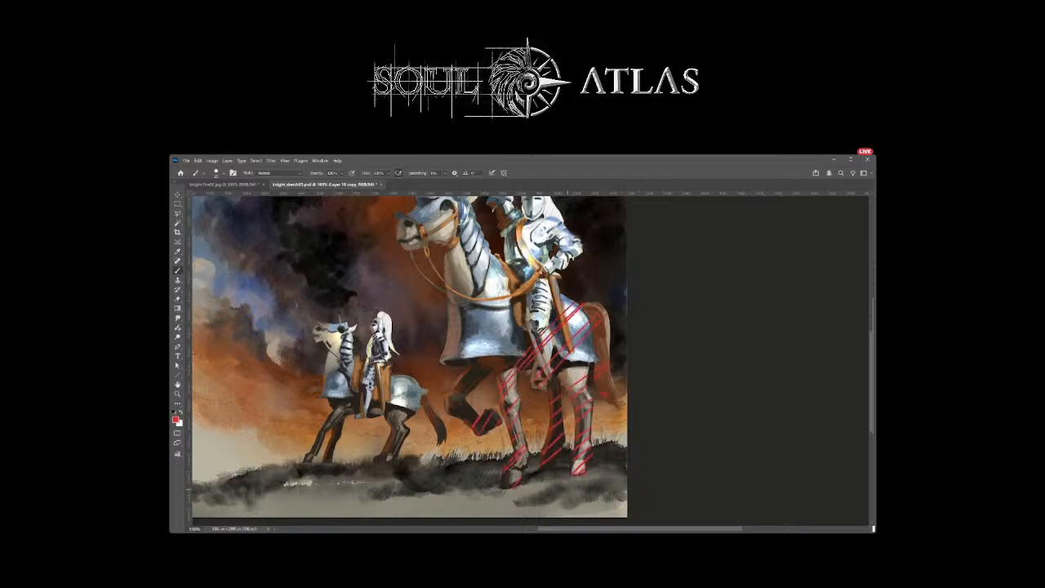
key(ctrl+z)
key(ctrl+z)
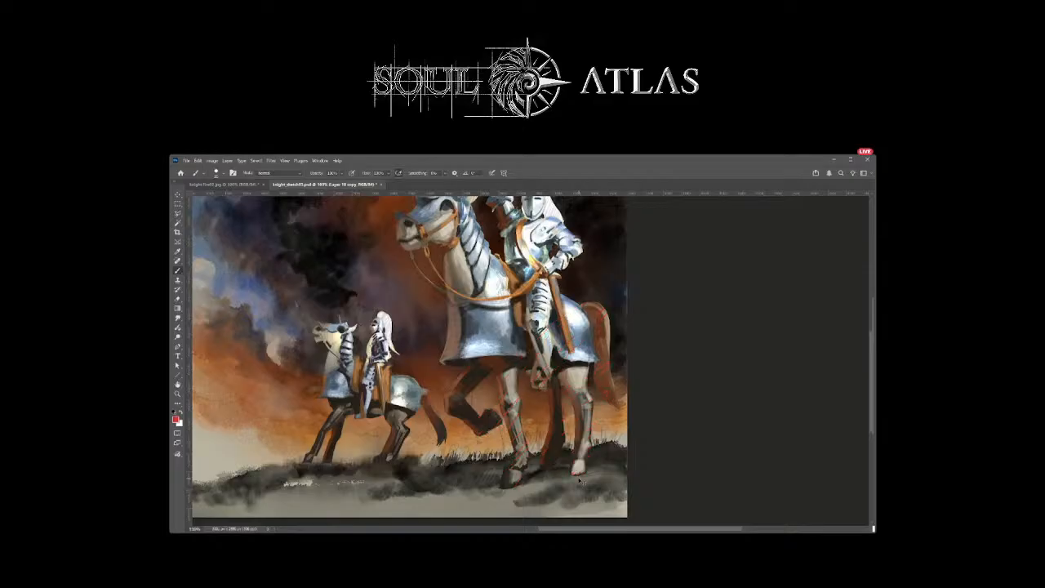
mouse_move(589, 372)
mouse_down()
mouse_move(567, 379)
mouse_move(570, 395)
mouse_up()
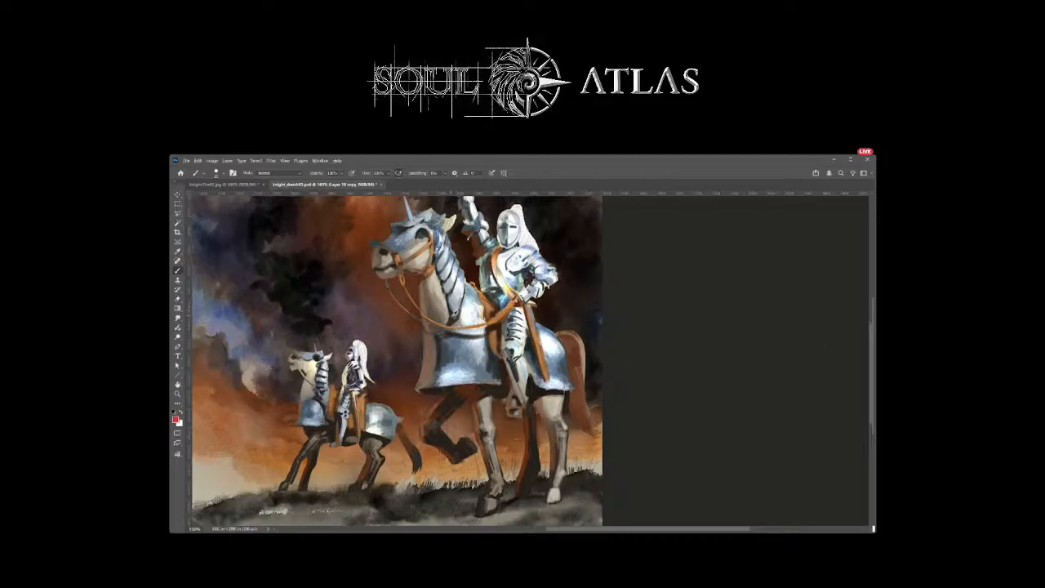
Step: Paint the helmet plumes of both knights bright red with a larger brush
alt+click(426, 330)
key(])
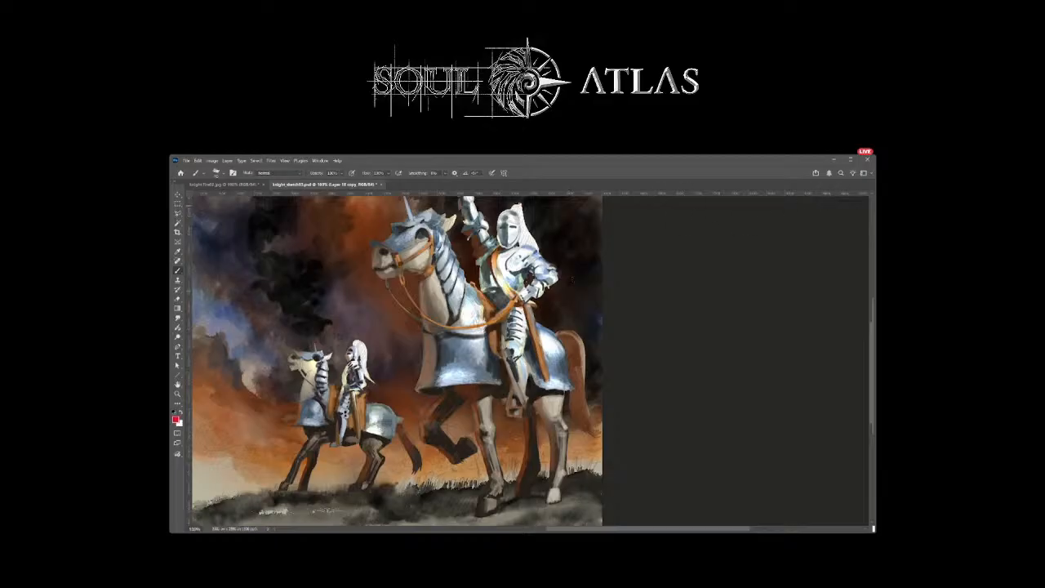
mouse_move(518, 204)
mouse_down()
mouse_move(529, 235)
mouse_move(520, 240)
mouse_move(534, 246)
mouse_move(533, 237)
mouse_up()
drag(356, 341, 370, 380)
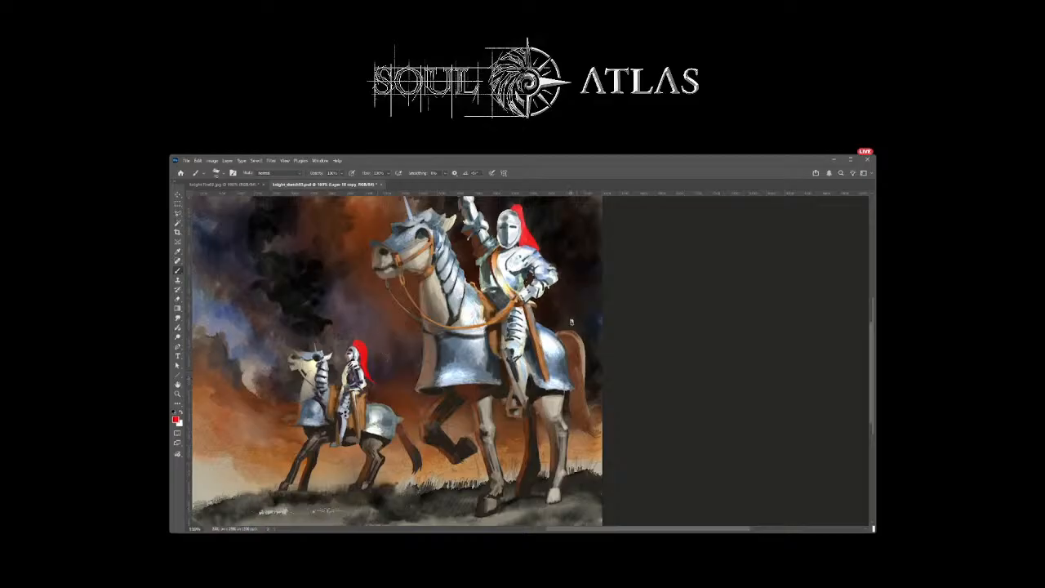
drag(571, 324, 566, 339)
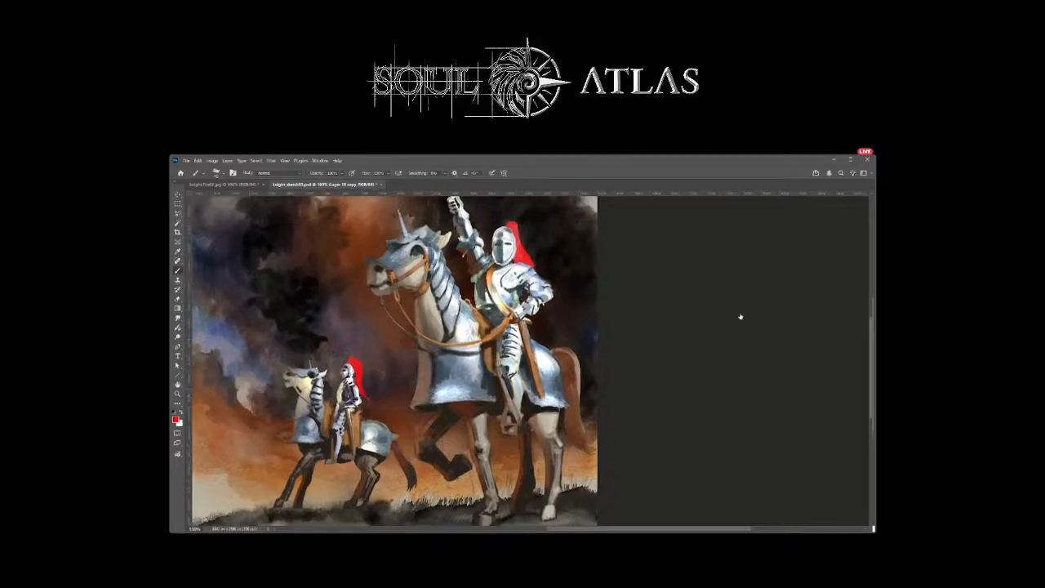
Step: Refine the large knight's lower leg armour and the area beside it with sampled tones
key(b)
alt+click(512, 415)
alt+click(512, 421)
alt+click(510, 406)
alt+click(506, 380)
alt+click(496, 352)
key(period)
key(x)
alt+click(523, 371)
drag(512, 378, 520, 410)
drag(522, 374, 528, 401)
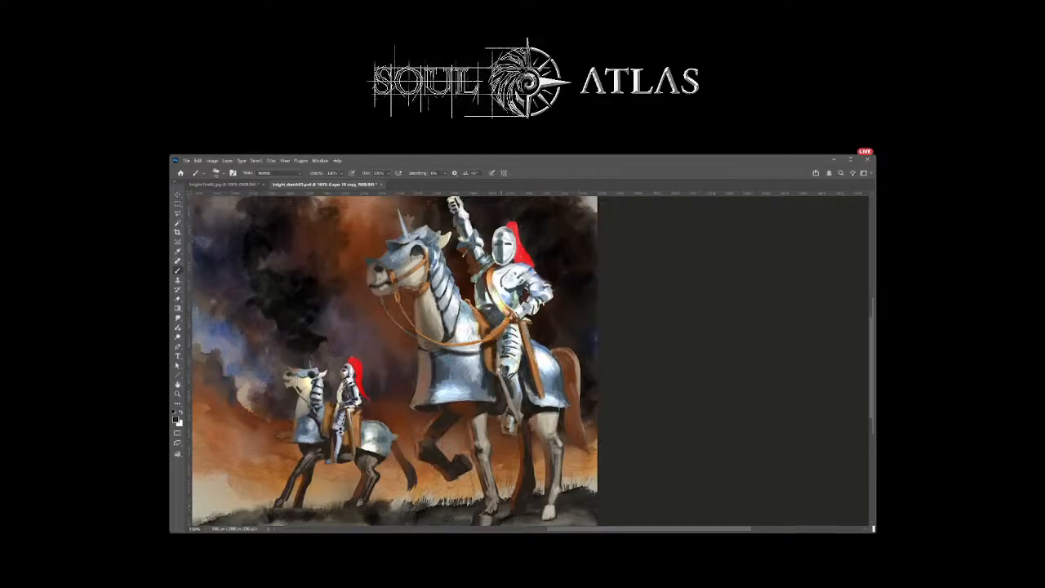
Step: Touch up the large knight's shoulder and upper arm armour with sampled tones
click(702, 229)
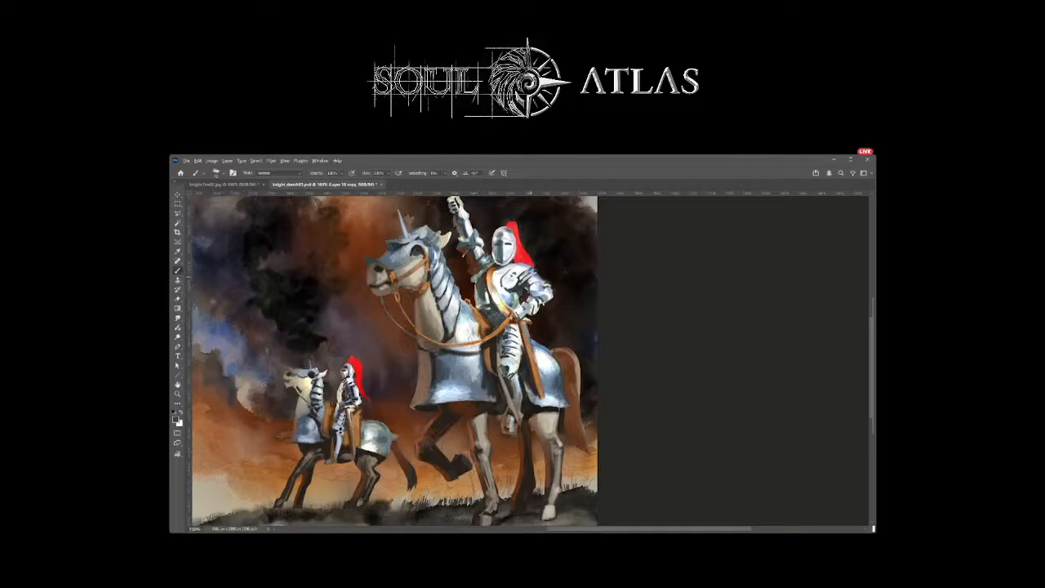
alt+click(526, 266)
drag(530, 284, 532, 289)
alt+click(538, 279)
alt+click(519, 307)
alt+click(474, 310)
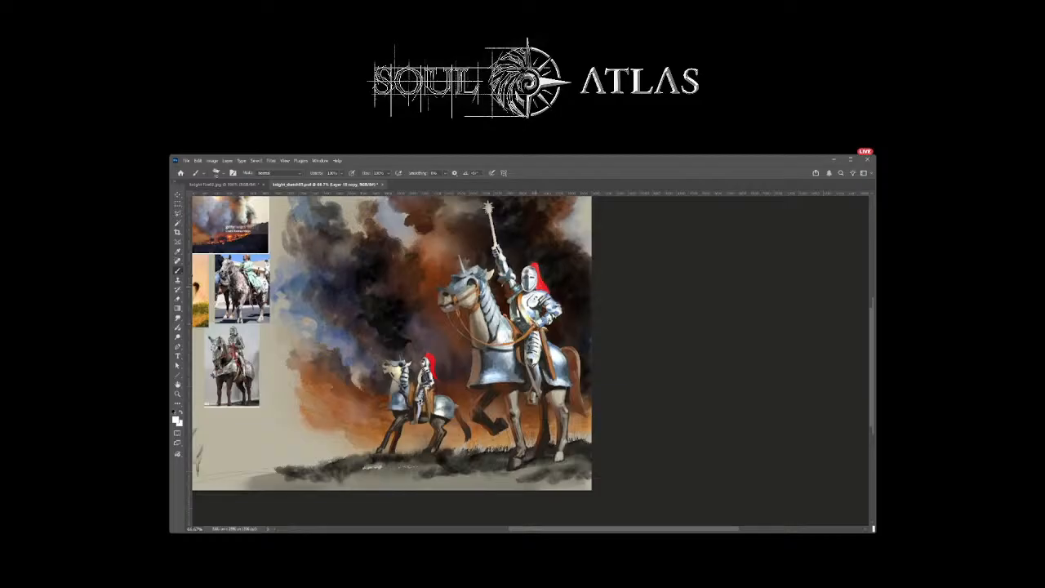
Step: Touch up the armour on top of the large horse's head with a sampled tone
alt+click(438, 258)
scroll(539, 278, up, 1)
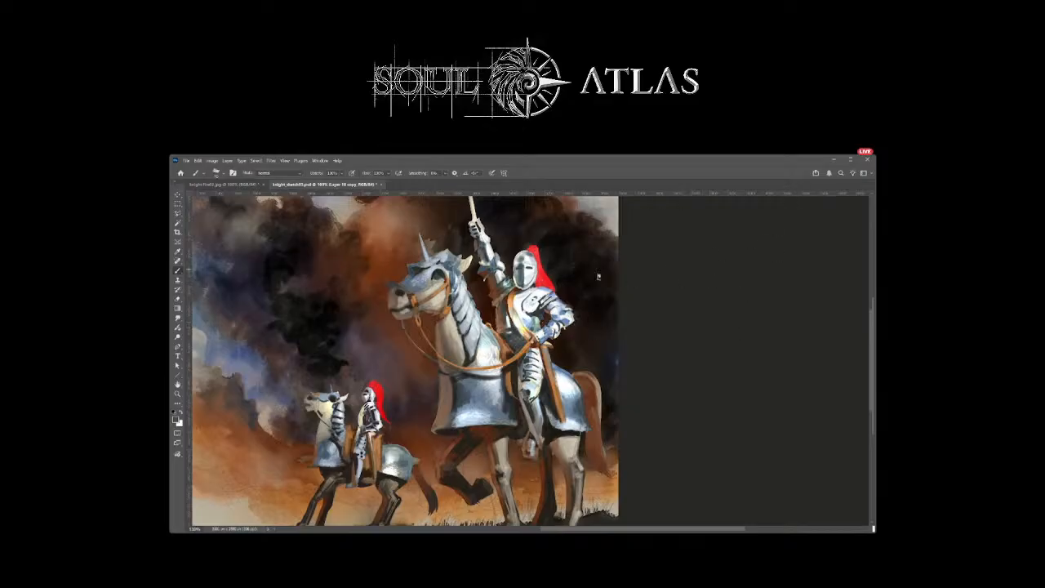
alt+click(464, 292)
click(430, 274)
drag(433, 264, 427, 262)
Step: Switch to the pencils layer and back to the painting layer, viewing the whole composition
click(844, 280)
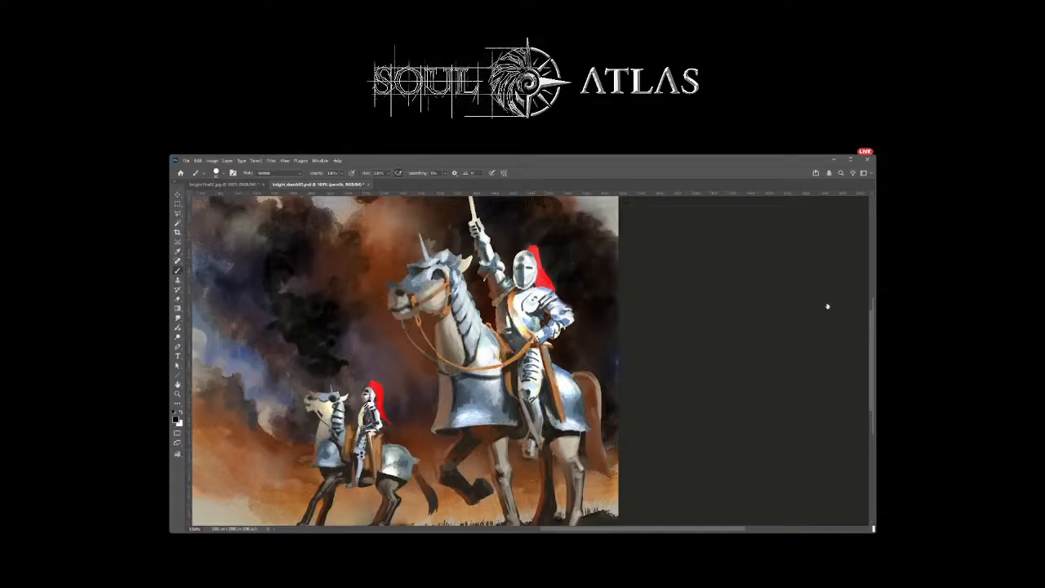
click(837, 326)
scroll(581, 337, down, 1)
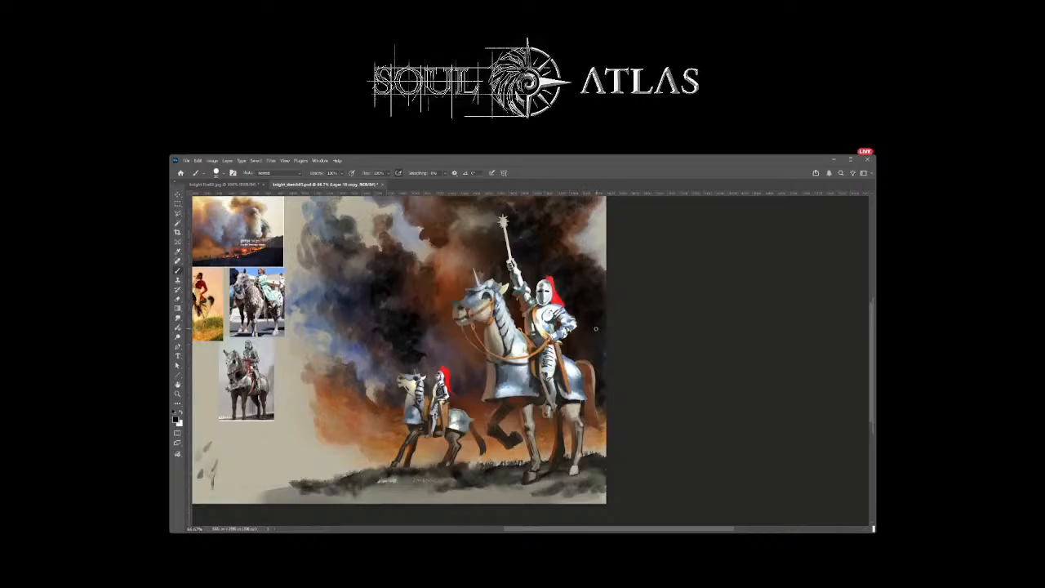
Step: Try lassoing the large knight and horse onto a copied layer and comparing brightening blend modes on it
key(l)
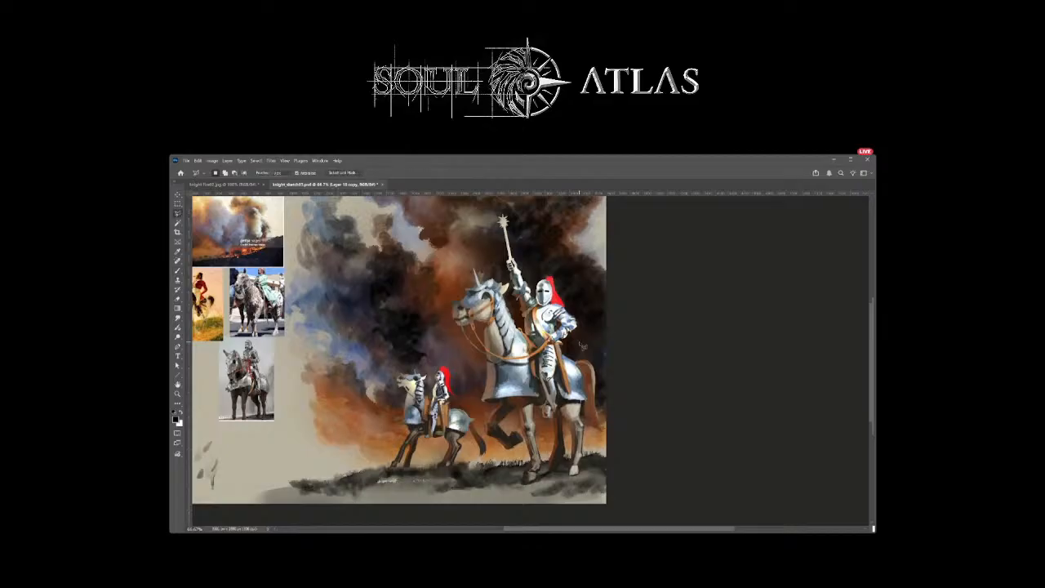
mouse_move(503, 203)
mouse_down()
mouse_move(441, 310)
mouse_move(515, 497)
mouse_move(578, 502)
mouse_move(603, 465)
mouse_move(610, 399)
mouse_move(573, 274)
mouse_move(529, 213)
mouse_up()
key(ctrl+j)
key(ctrl+z)
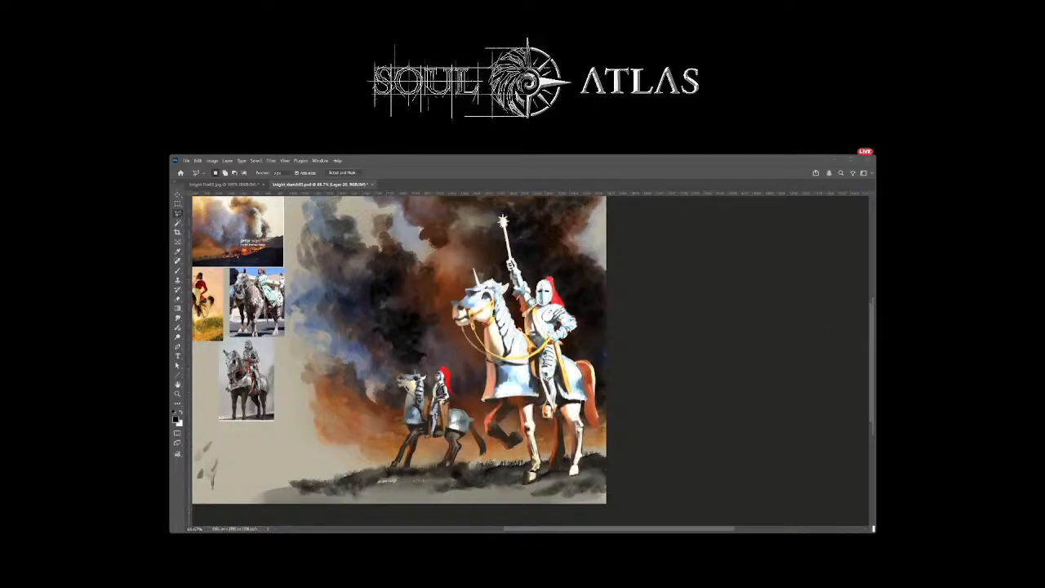
key(ctrl+shift+z)
key(ctrl+z)
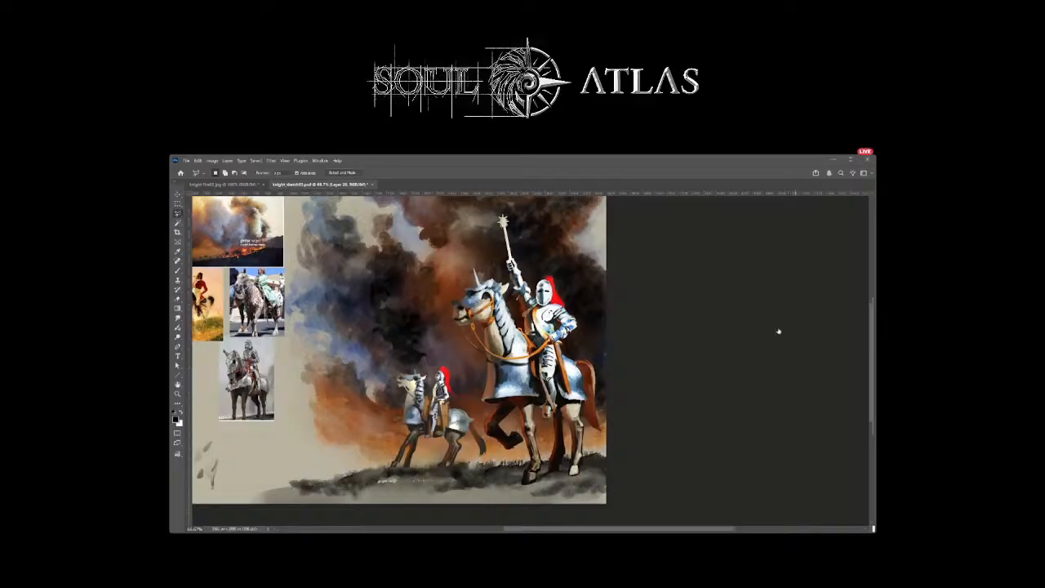
key(ctrl+shift+z)
key(ctrl+z)
key(ctrl+shift+z)
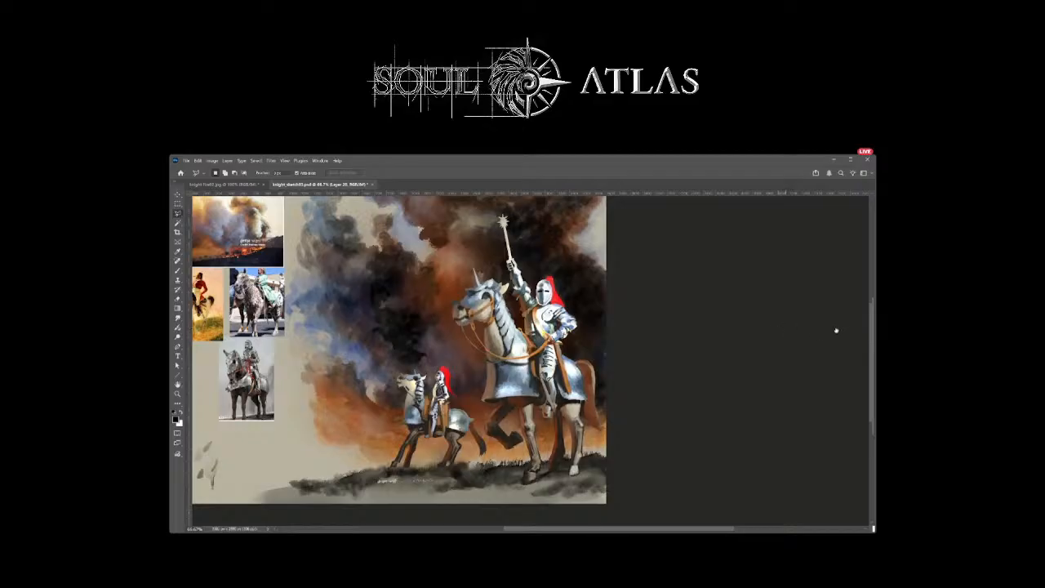
key(ctrl+shift+z)
Step: Hide the figures' painting layer to check the background, and show it again
key(b)
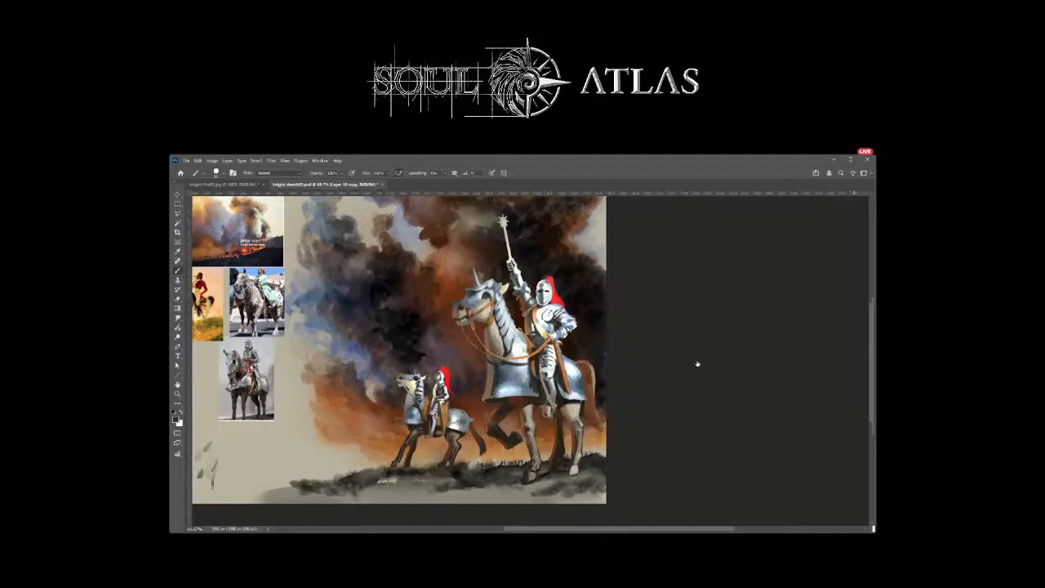
key(ctrl+z)
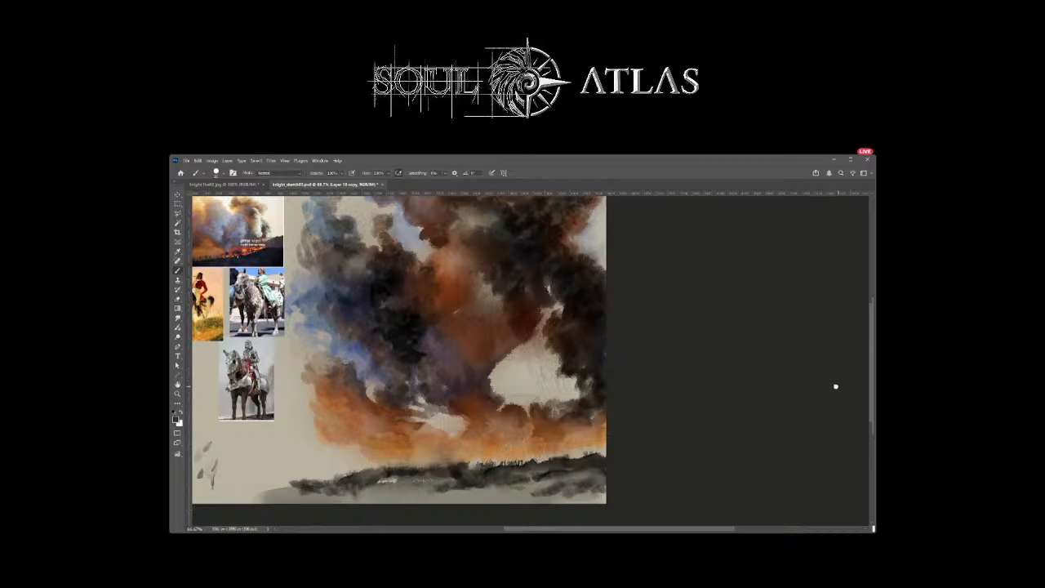
key(ctrl+shift+z)
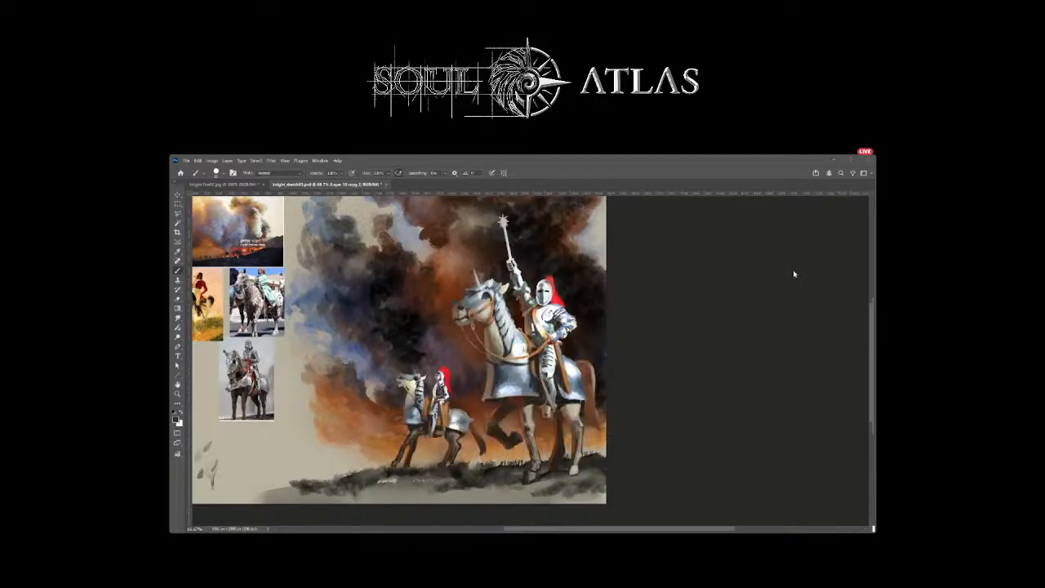
Step: Try duplicating the whole figures layer and comparing darkening, lightening and contrast blend modes on the copy
key(ctrl+j)
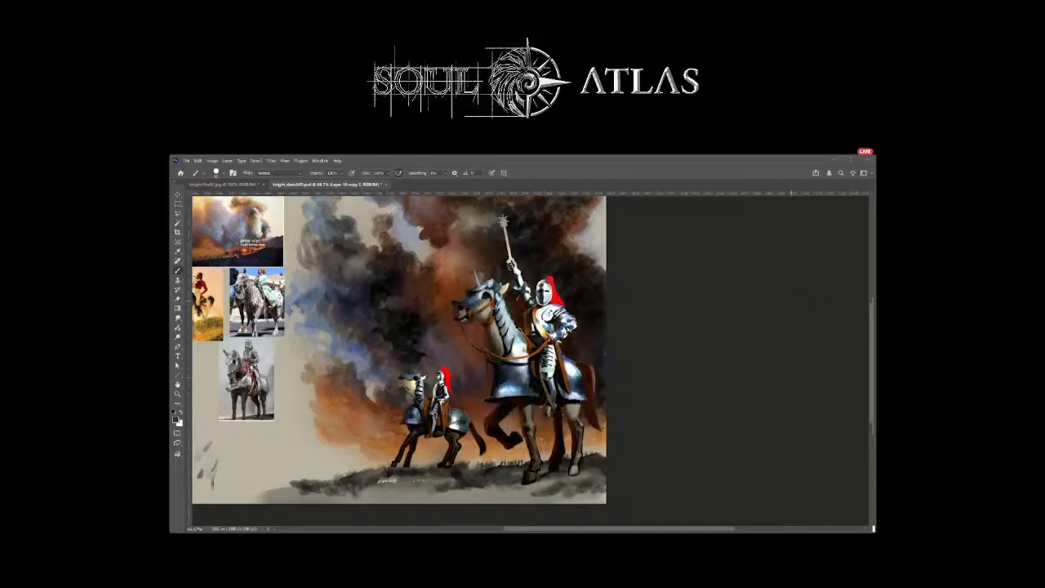
key(ctrl+j)
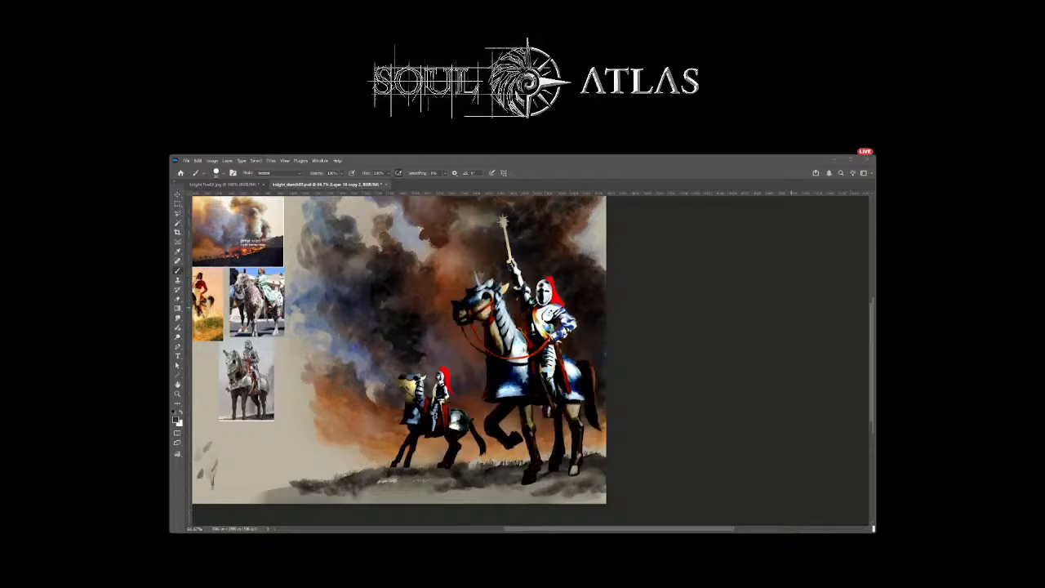
key(ctrl+z)
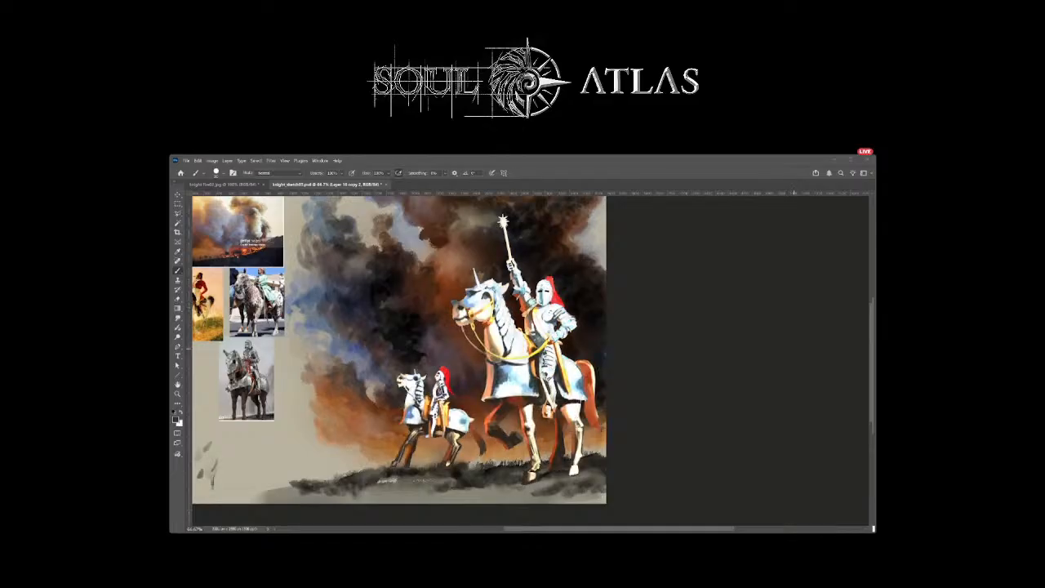
key(ctrl+j)
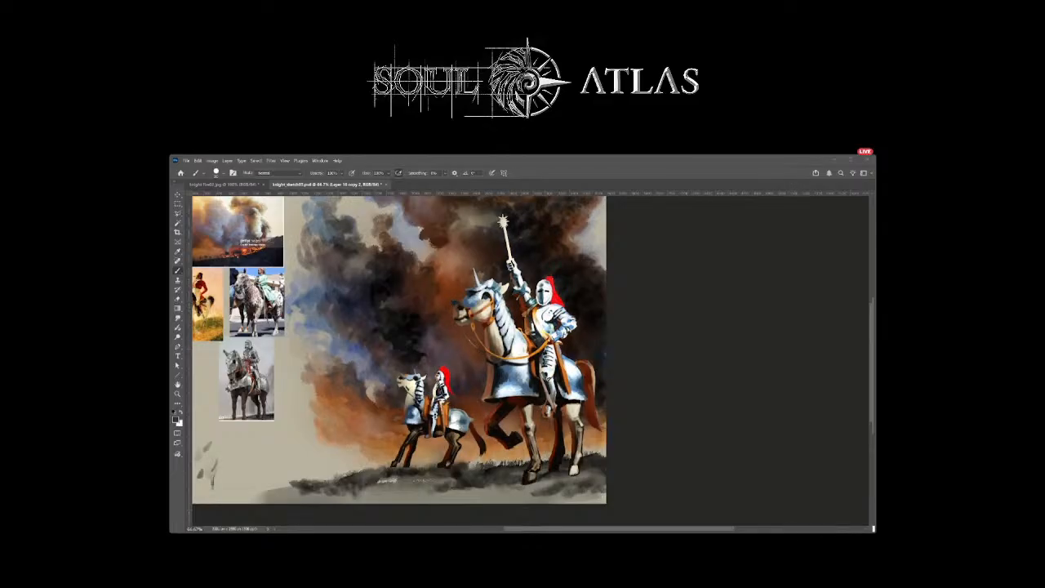
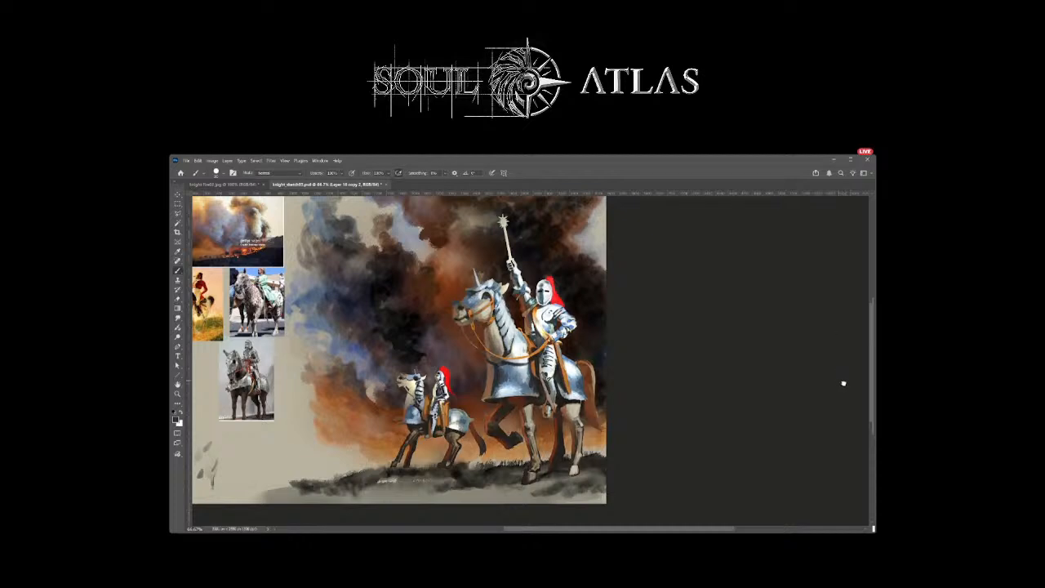
key(ctrl+z)
Step: Try brushing light highlight strokes onto the large horse's chest armour with a sampled tone
scroll(585, 367, up, 1)
scroll(583, 368, up, 1)
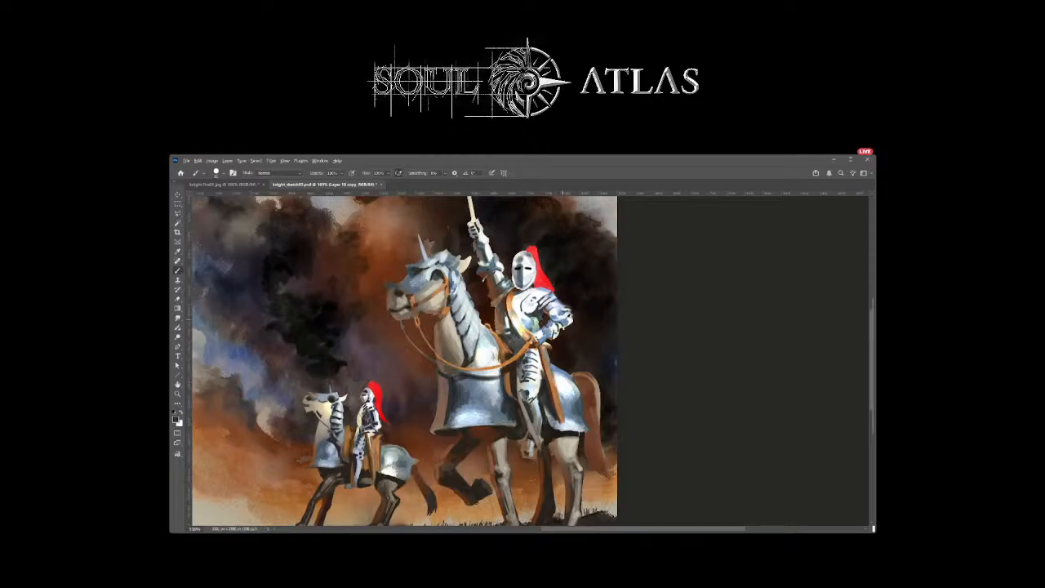
alt+click(463, 303)
key(x)
alt+click(508, 373)
alt+click(503, 369)
click(704, 226)
key(x)
mouse_move(460, 386)
mouse_down()
mouse_move(454, 404)
mouse_move(473, 406)
mouse_up()
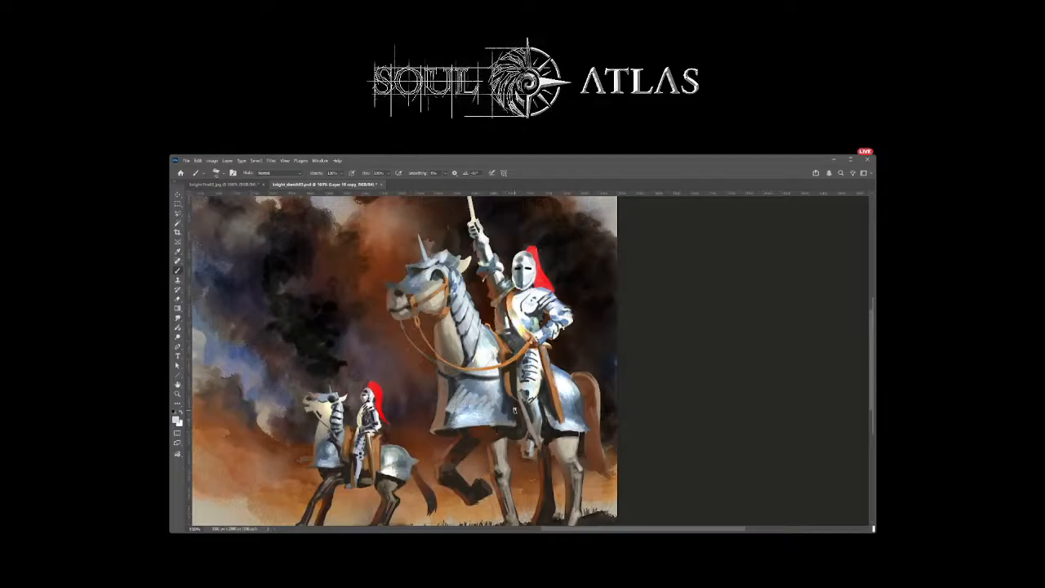
key(ctrl+z)
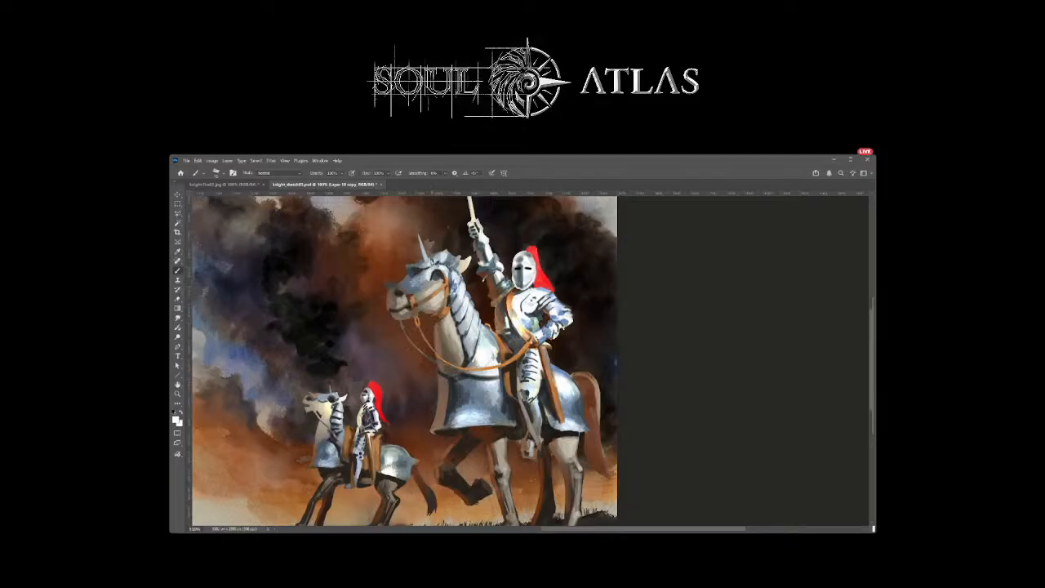
Step: Touch up the large knight's waist and the edge of the horse's chest armour beside his leg with sampled tones
key(ctrl+minus)
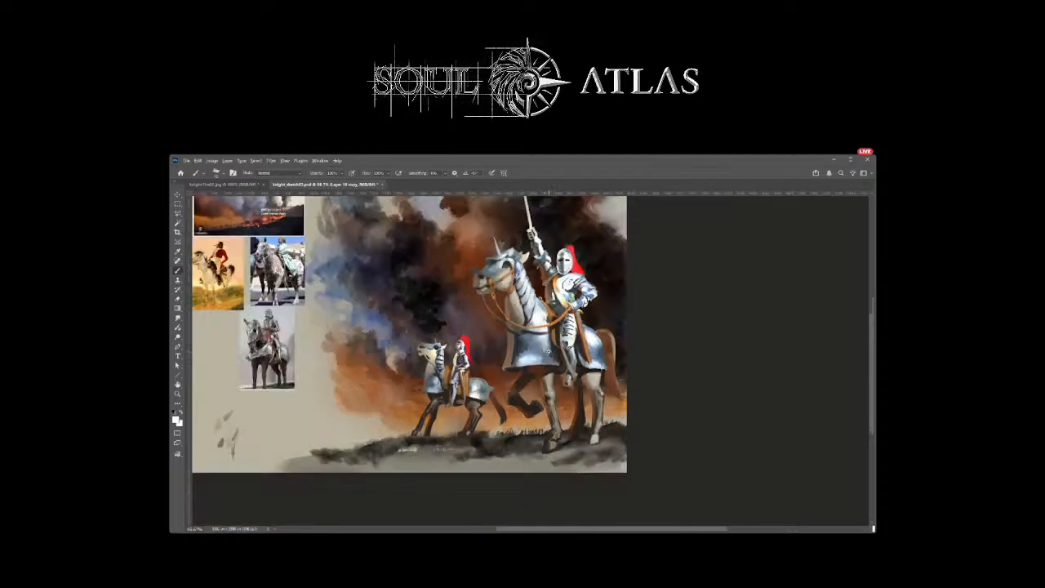
key(ctrl+minus)
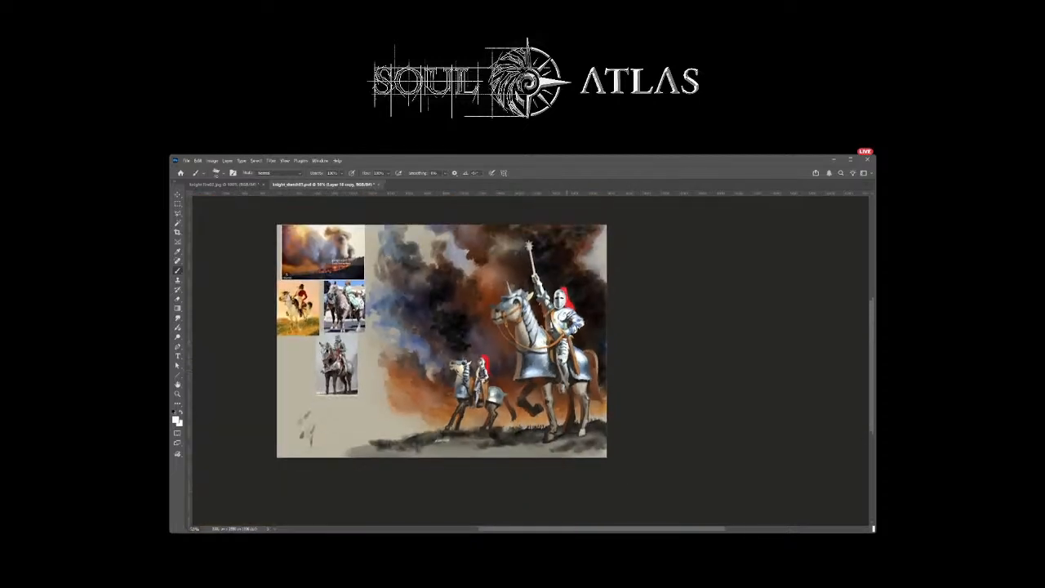
key(ctrl+plus)
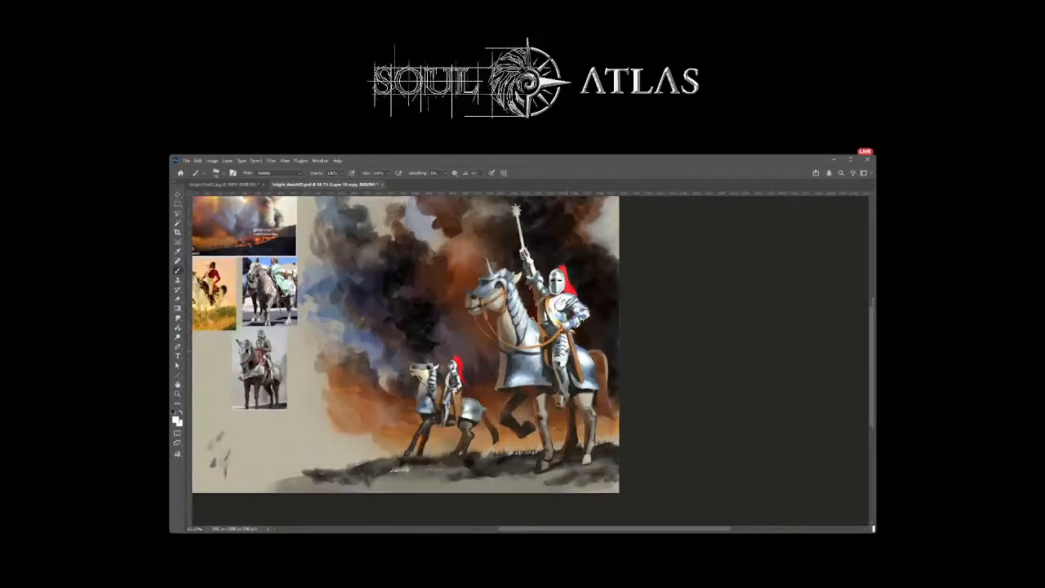
alt+click(549, 350)
drag(546, 347, 544, 362)
mouse_move(560, 327)
mouse_down()
mouse_move(551, 332)
mouse_move(559, 316)
mouse_move(553, 335)
mouse_move(550, 324)
mouse_up()
alt+click(559, 319)
alt+click(544, 327)
drag(554, 328, 555, 351)
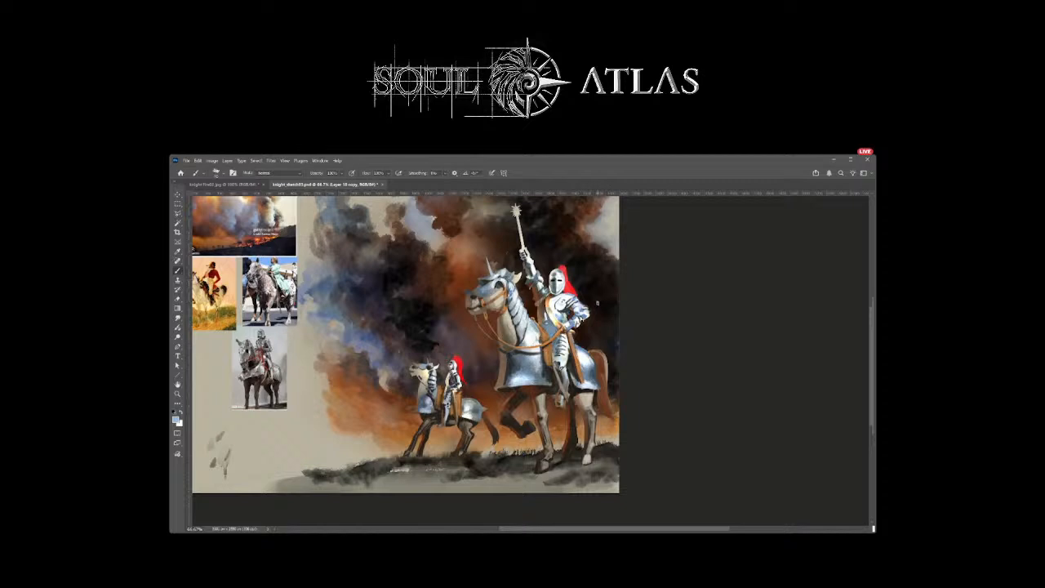
Step: Touch up the large knight's torso and arm armour with a sampled tone
alt+click(556, 327)
key(x)
key(x)
key(ctrl+plus)
key(ctrl+plus)
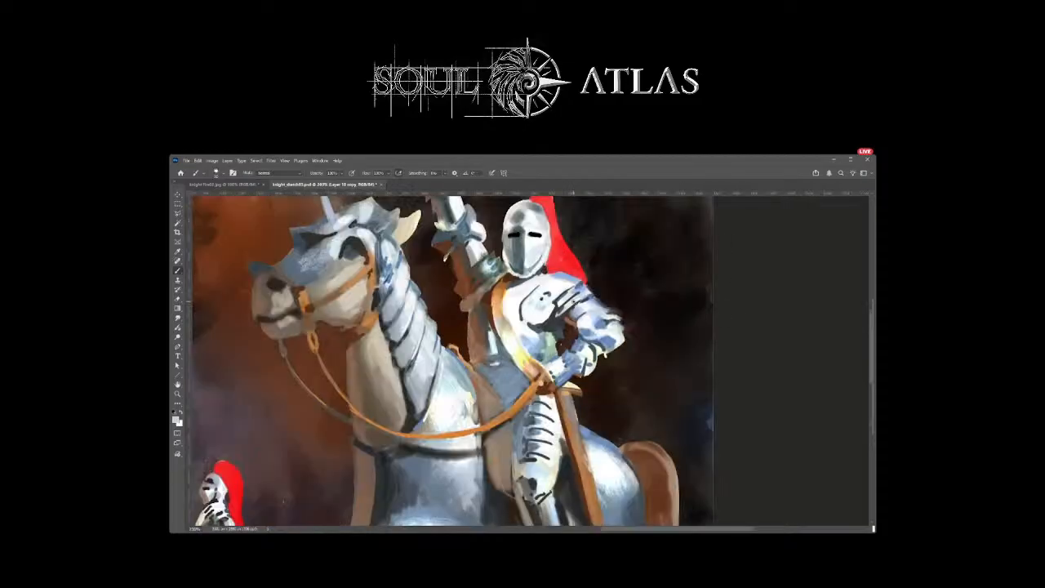
scroll(453, 360, up, 3)
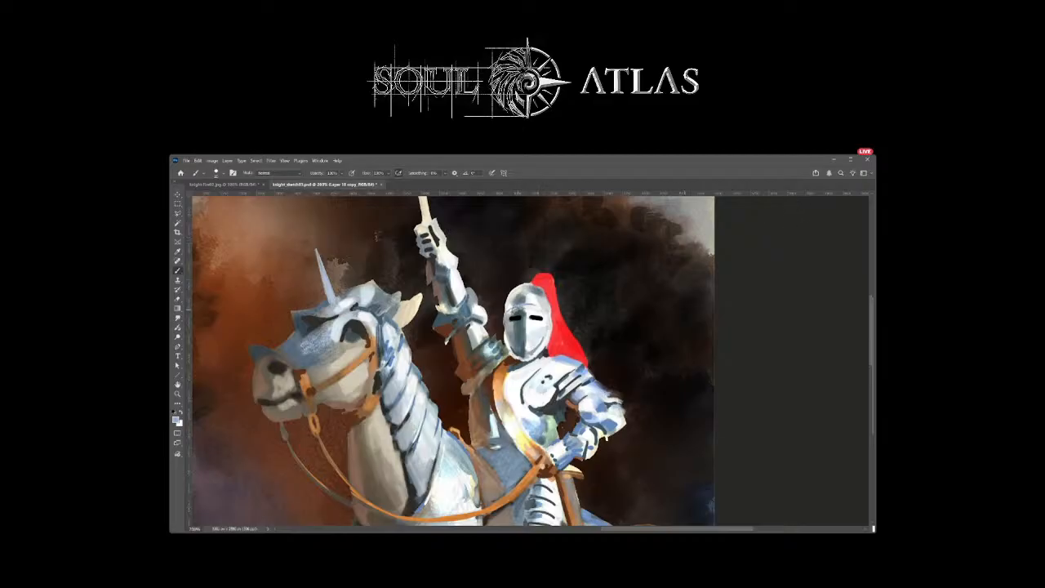
Step: Paint orange reflected light down the fire-facing edge of the large knight's helmet, sampling tones from the figure
alt+click(519, 314)
alt+click(519, 349)
alt+click(465, 352)
alt+click(508, 320)
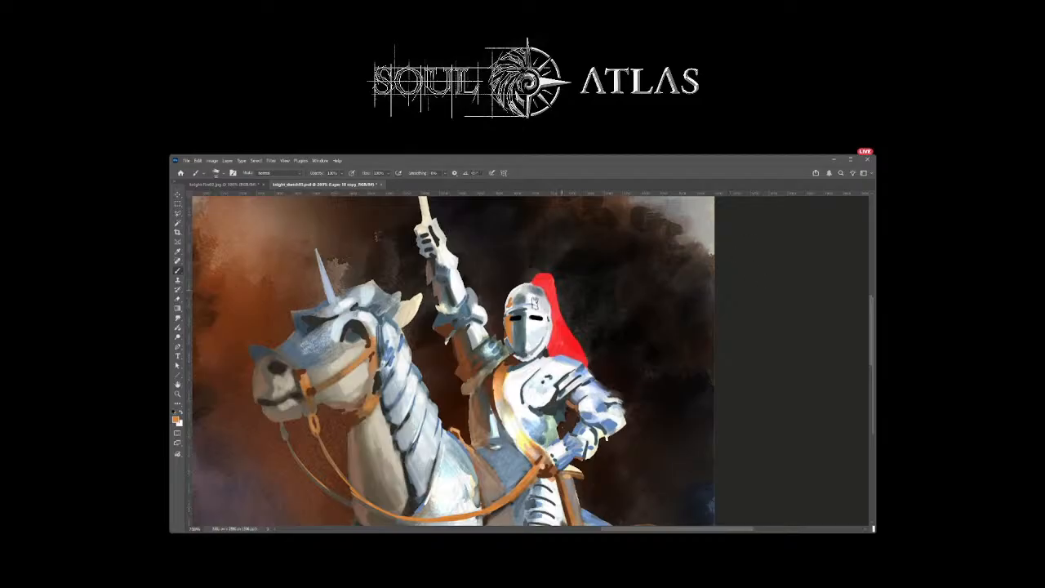
drag(511, 297, 509, 334)
key(ctrl+minus)
key(ctrl+minus)
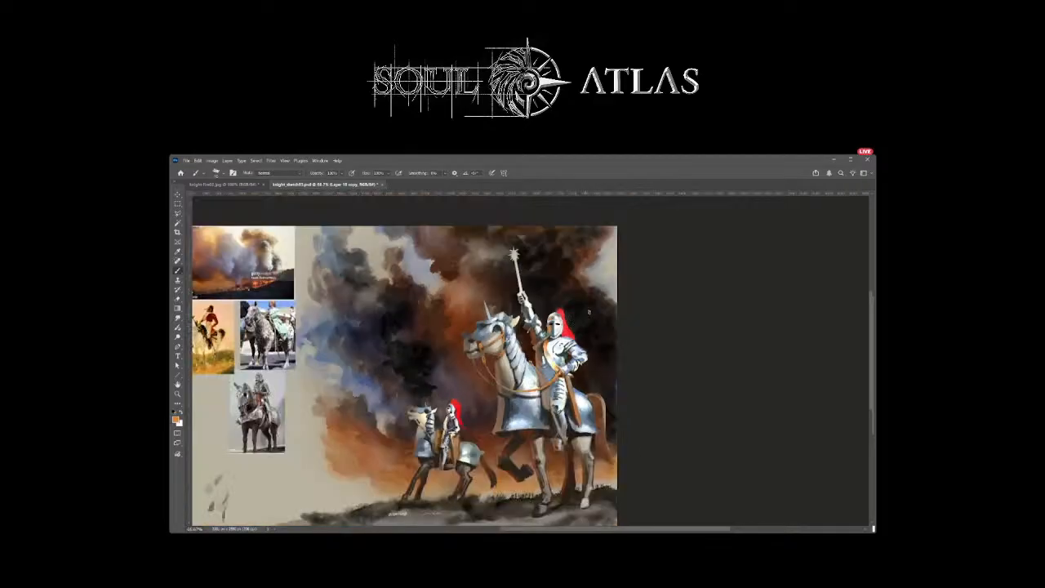
Step: Flip the canvas horizontally and check the whole composition in mirror view
drag(588, 311, 603, 275)
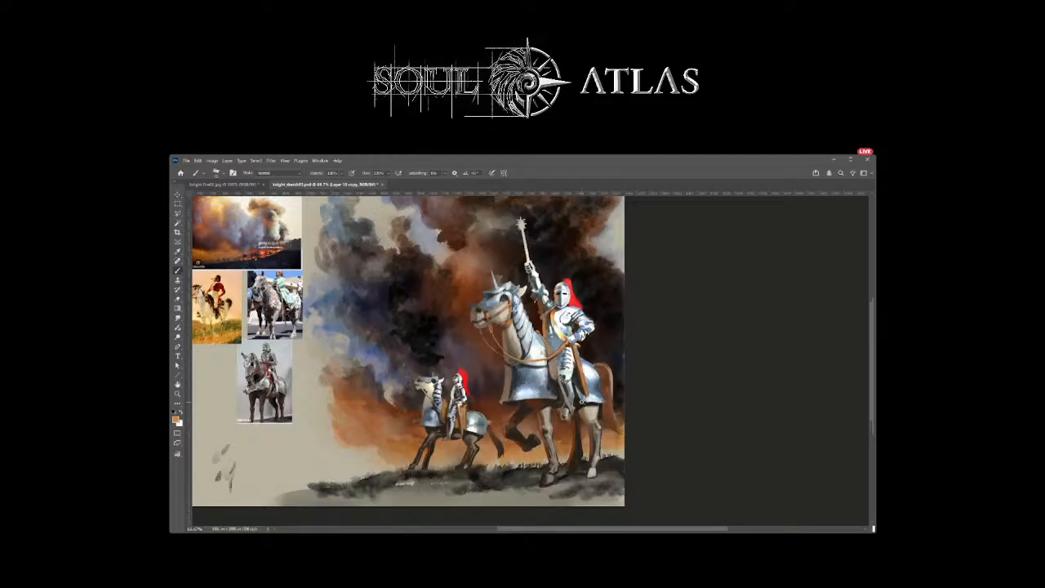
scroll(583, 400, up, 1)
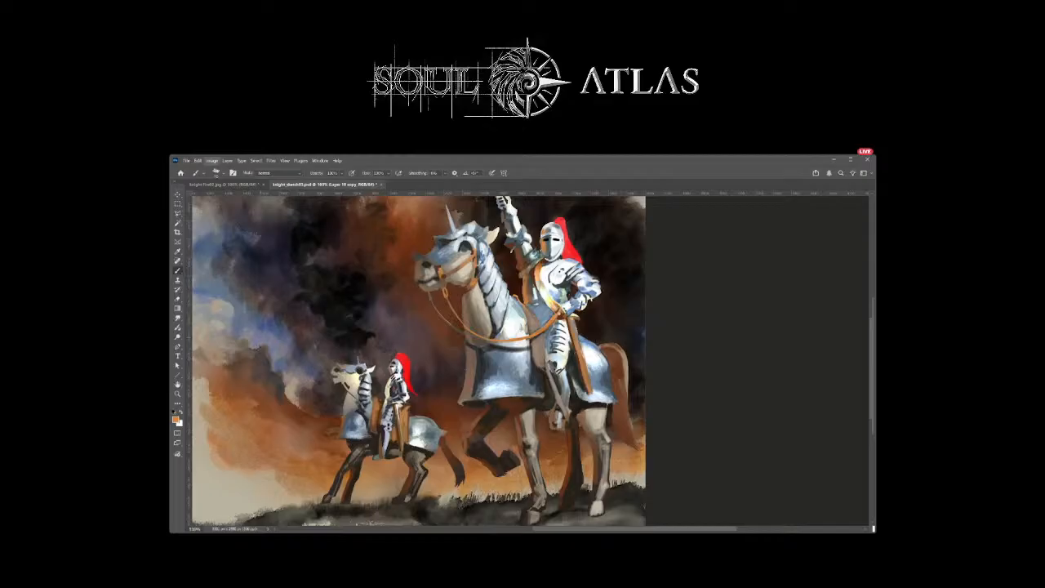
key(ctrl+shift+h)
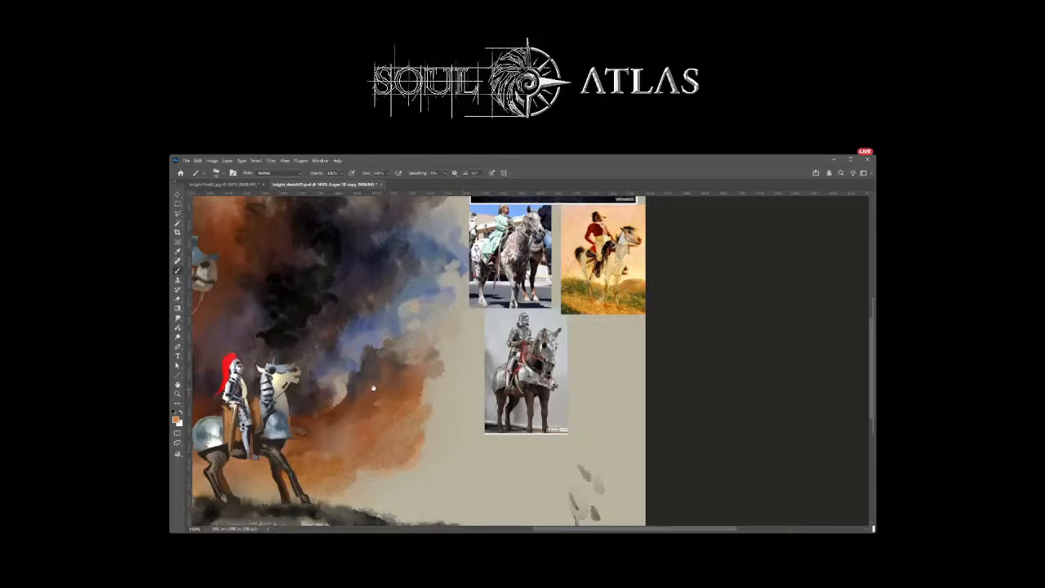
scroll(564, 351, left, 3)
scroll(564, 352, left, 1)
scroll(564, 351, down, 2)
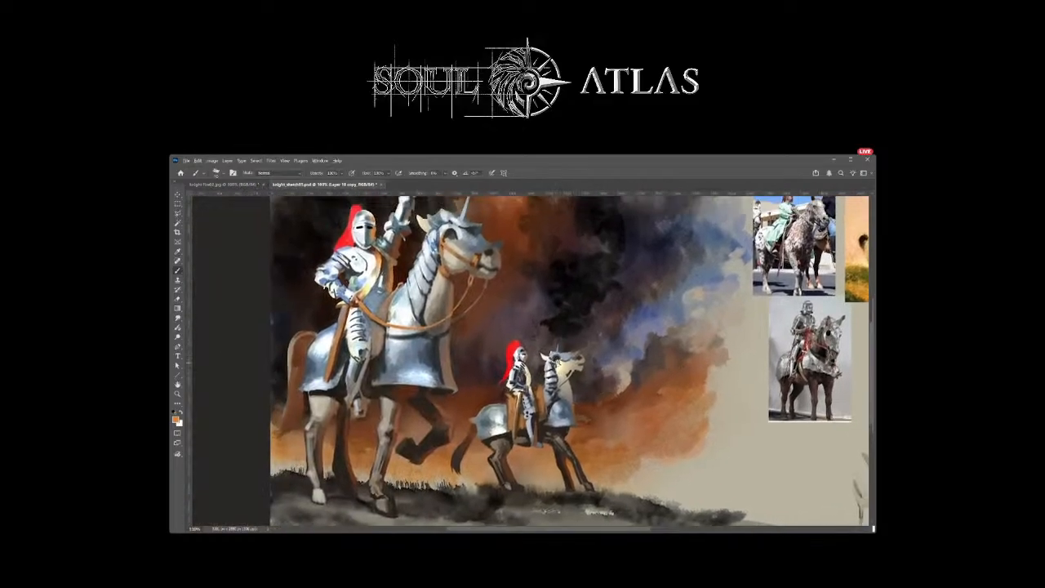
scroll(570, 335, down, 1)
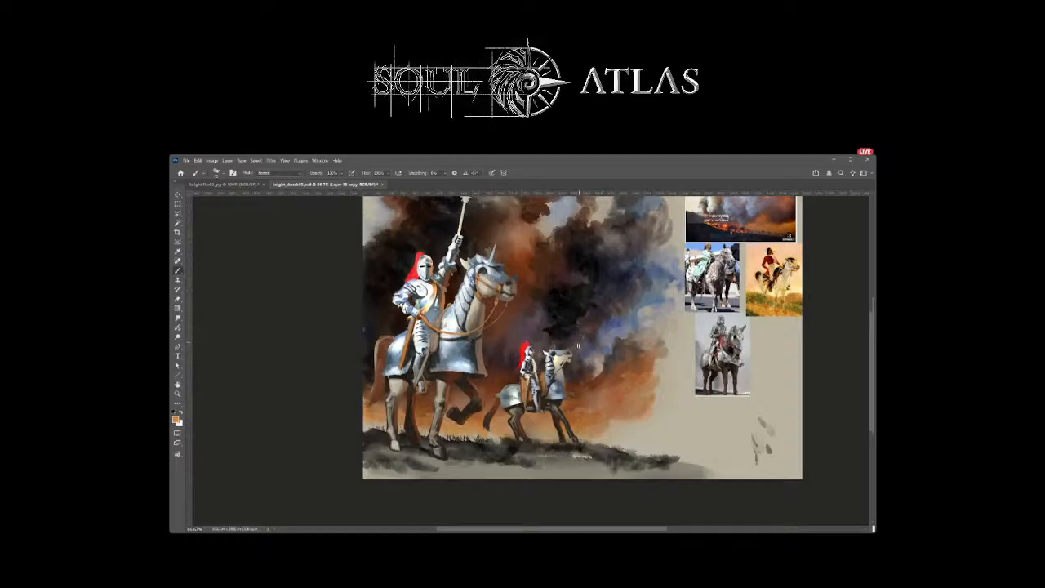
scroll(578, 350, up, 1)
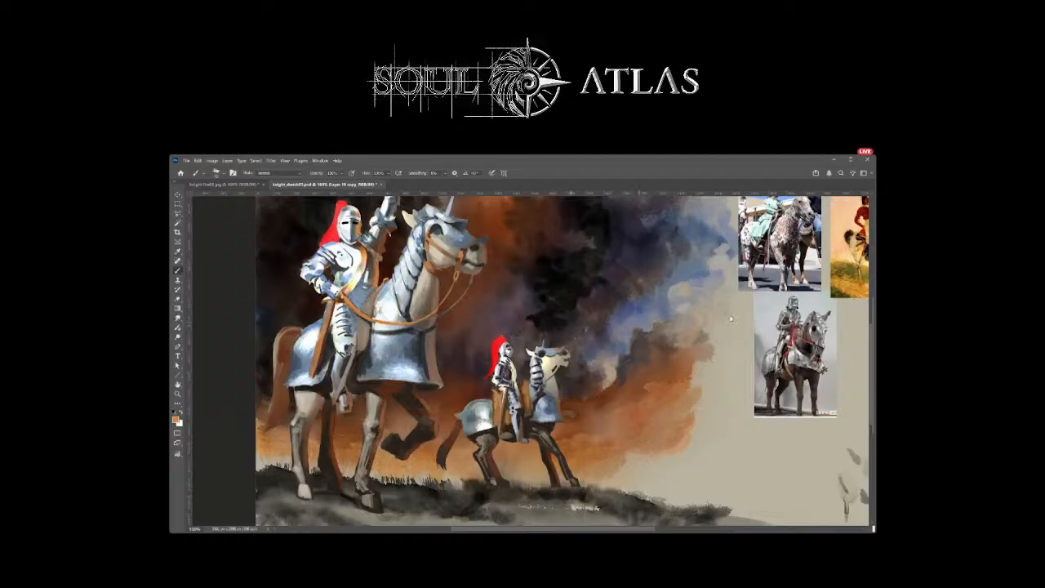
Step: Rework the small knight's leg armour and saddle with light and dark tones sampled from the figures
click(739, 307)
alt+click(357, 220)
alt+click(535, 356)
alt+click(496, 391)
drag(498, 395, 500, 408)
alt+click(500, 409)
alt+click(529, 386)
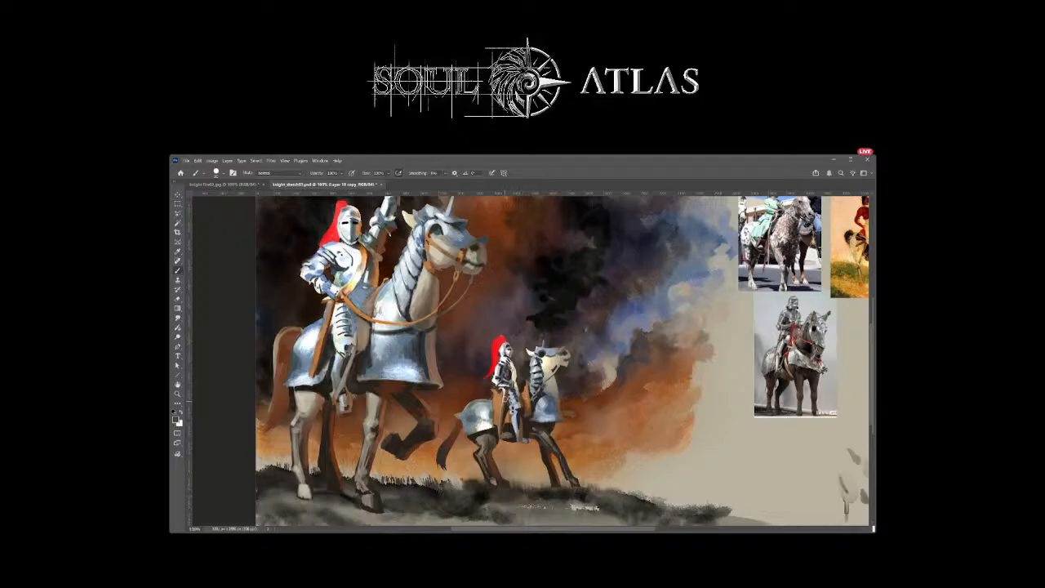
drag(504, 401, 504, 405)
alt+click(502, 412)
key(period)
alt+click(511, 374)
click(498, 432)
Step: Add dark bridle lines and shading to the small horse's head and neck with sampled tones
alt+click(526, 397)
alt+click(545, 365)
alt+click(548, 367)
alt+click(554, 367)
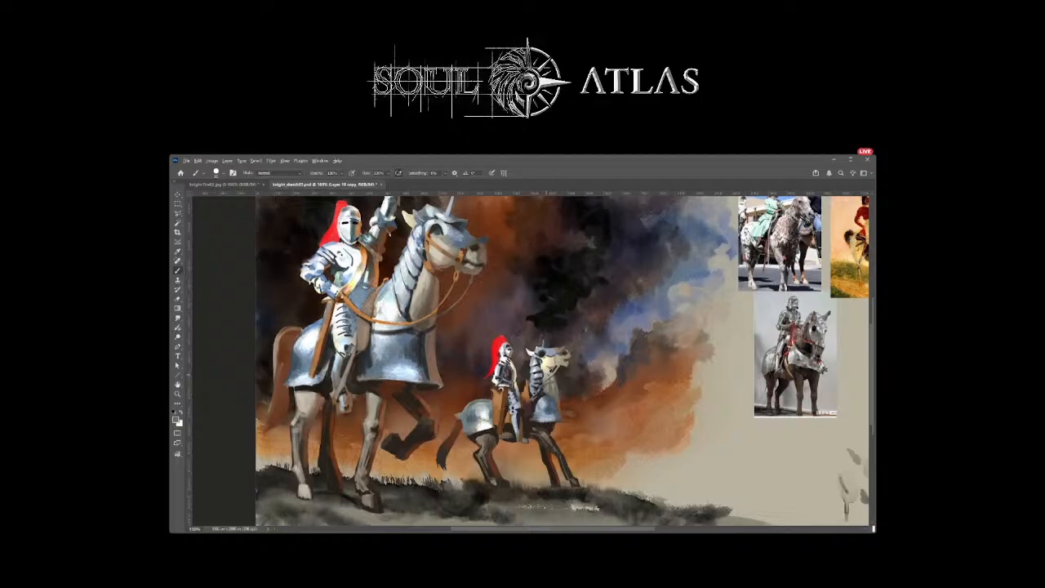
alt+click(546, 375)
click(545, 389)
alt+click(550, 382)
Step: Shade the small horse's face and neck with tones sampled from the grey horse reference photo and the painted horse
alt+click(798, 213)
drag(557, 359, 556, 362)
alt+click(557, 400)
alt+click(548, 388)
alt+click(547, 369)
drag(550, 382, 548, 393)
alt+click(551, 372)
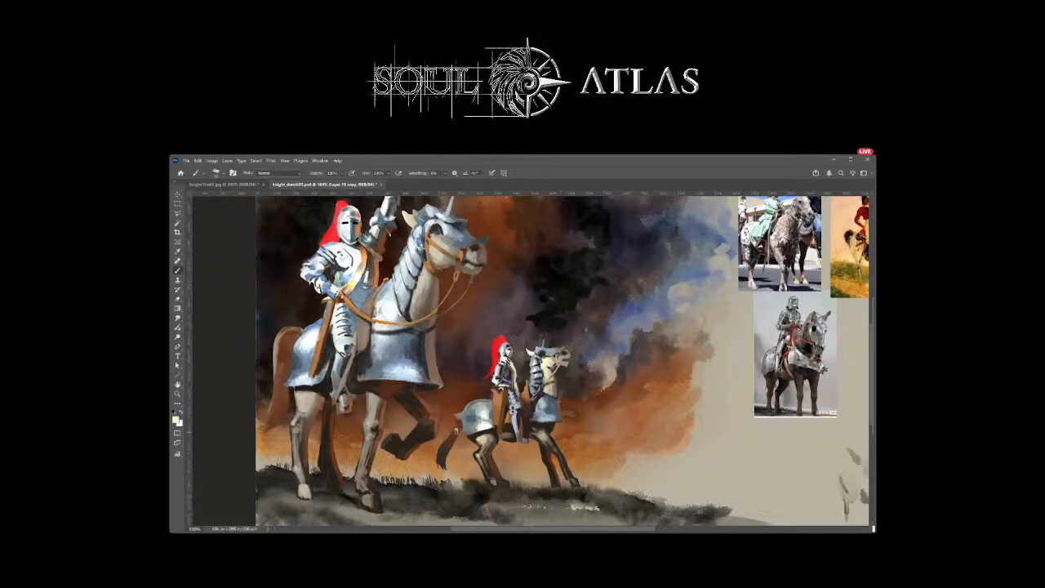
Step: Touch up the small horse's brown tail, belly and chest armour with sampled tones
alt+click(460, 423)
click(493, 430)
key(bracketright)
alt+click(553, 389)
alt+click(554, 387)
alt+click(551, 422)
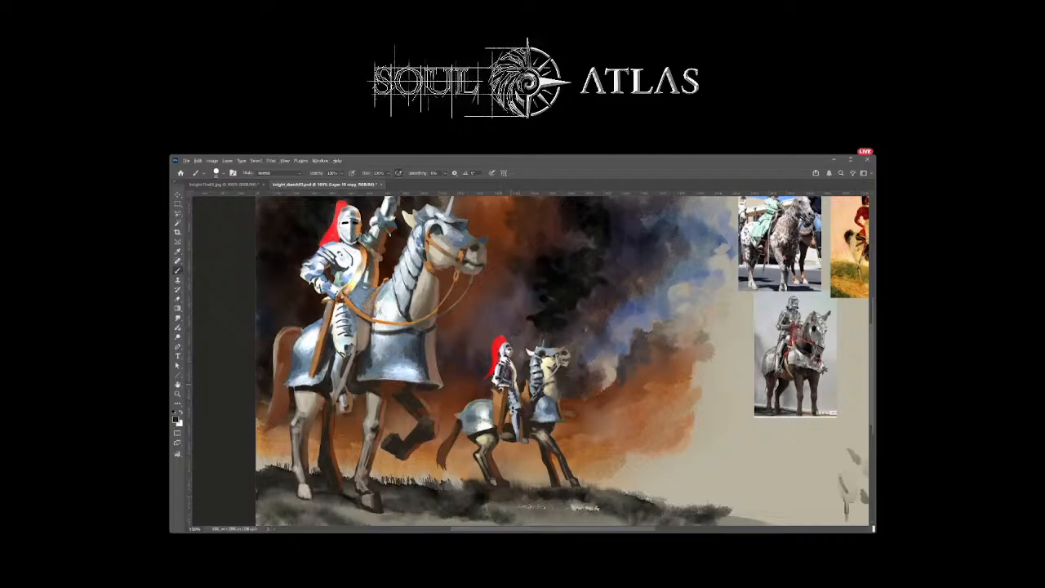
Step: Refine the small horse's cheek, neck plates and upper chest armour with sampled tones
alt+click(558, 357)
drag(558, 365, 556, 372)
alt+click(507, 355)
key(period)
alt+click(542, 411)
drag(538, 358, 535, 390)
drag(545, 397, 553, 401)
Step: Set the brush mode to Color Dodge and brush glowing warm highlights onto the small knight and horse
scroll(591, 376, down, 2)
drag(593, 375, 549, 379)
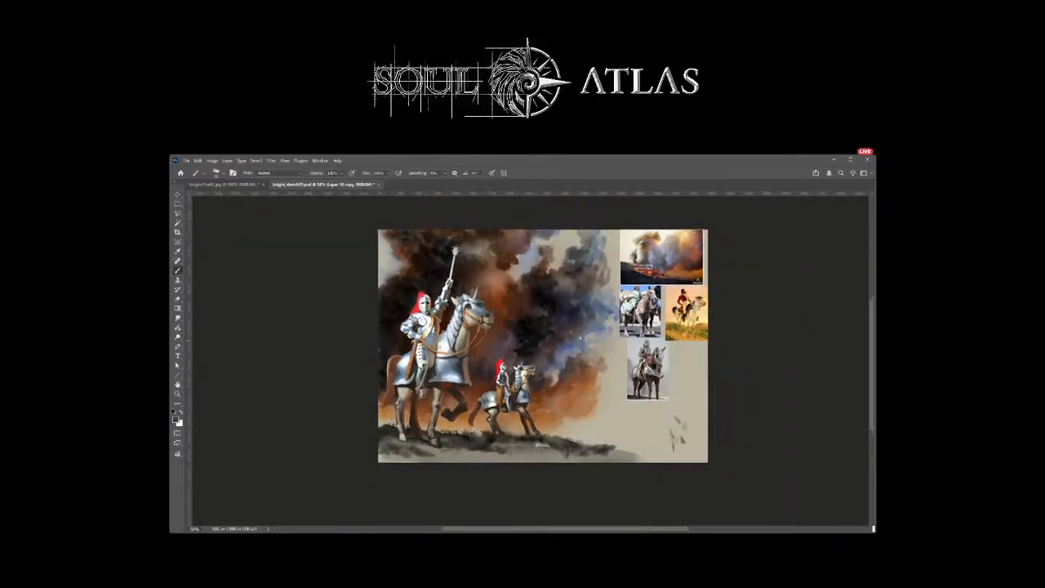
drag(592, 342, 588, 344)
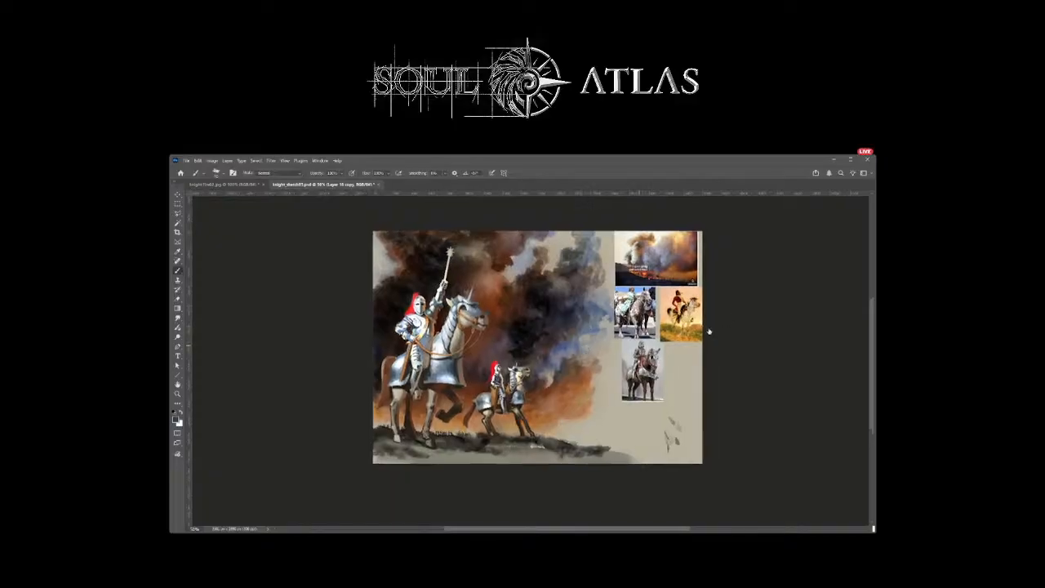
click(287, 175)
click(281, 265)
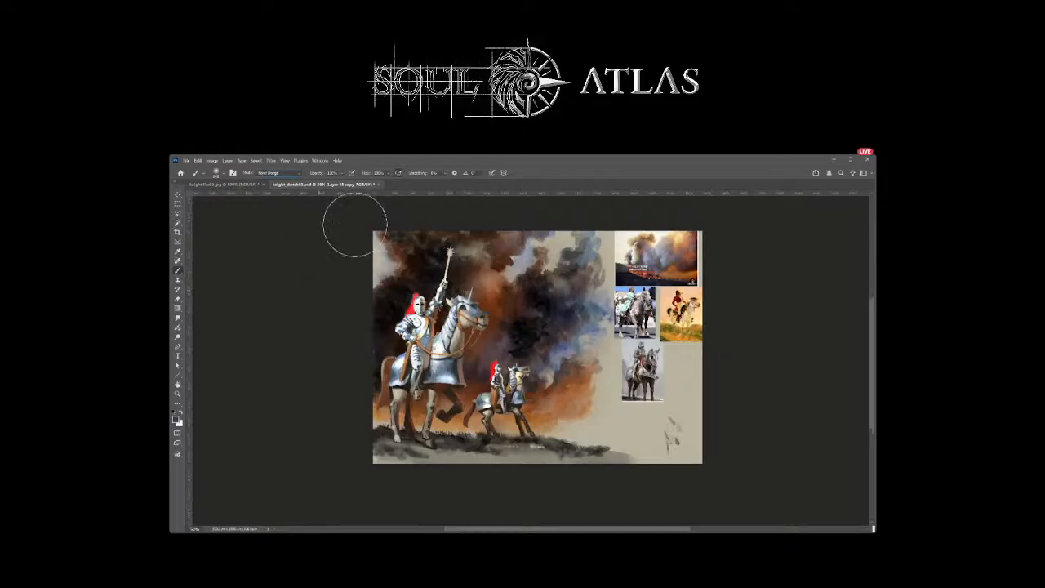
drag(539, 307, 572, 333)
key(ctrl+z)
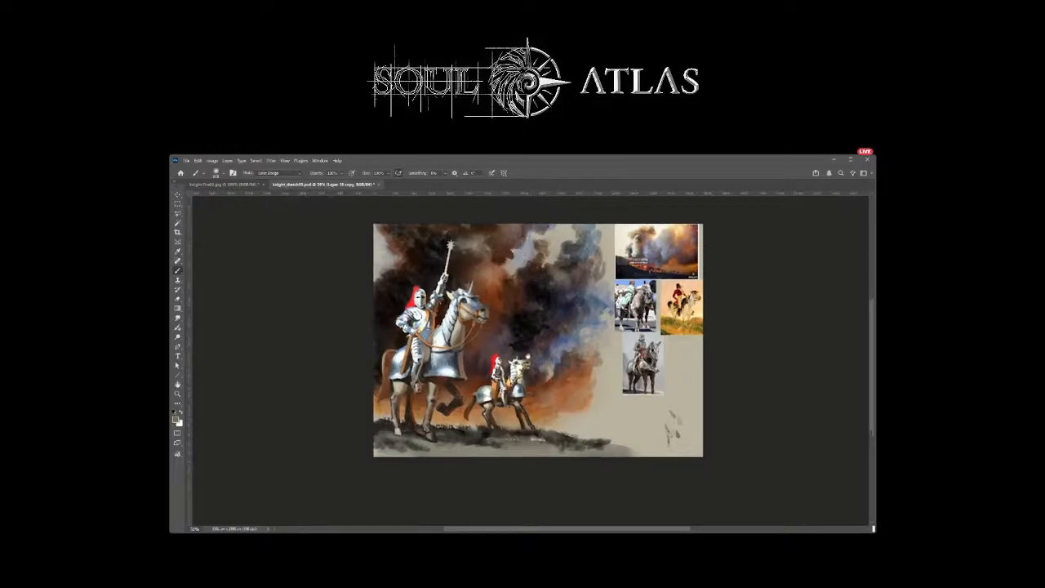
Step: Inspect the figures in mirror view, and flip the canvas horizontally back to its original orientation
scroll(531, 343, down, 1)
scroll(441, 292, up, 1)
scroll(450, 289, up, 1)
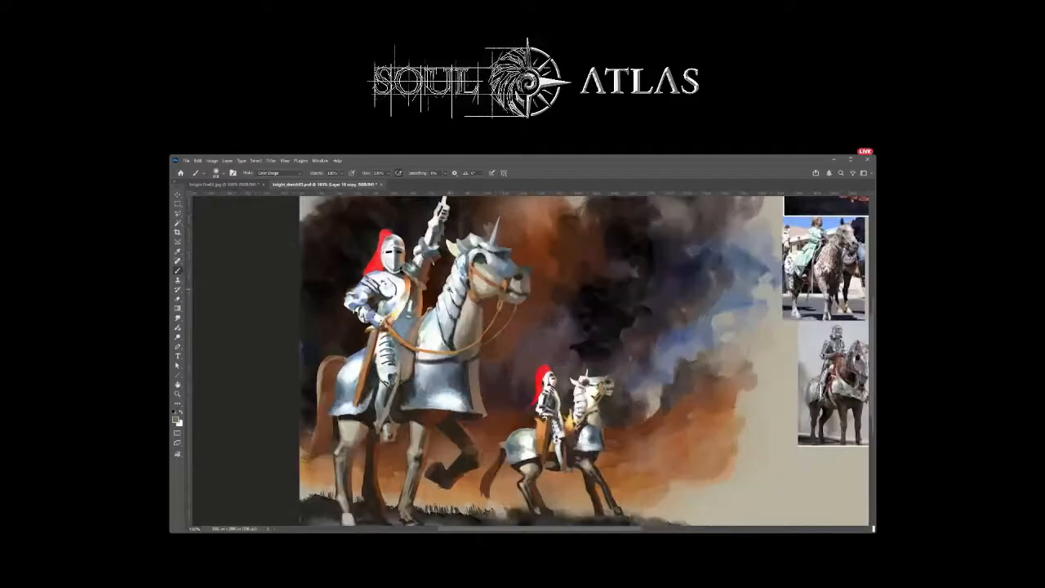
scroll(450, 289, left, 1)
scroll(568, 314, down, 2)
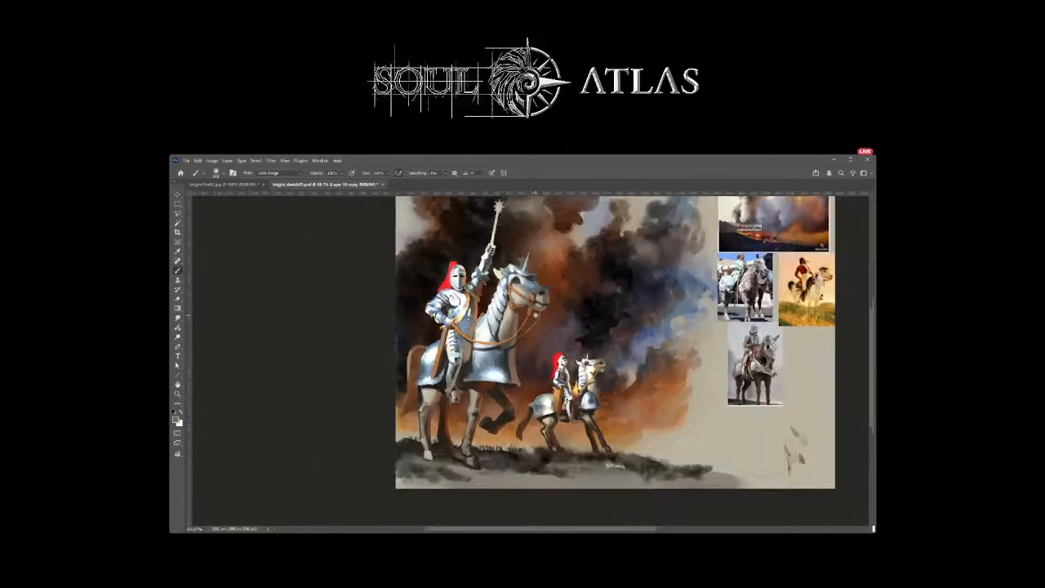
scroll(568, 314, right, 3)
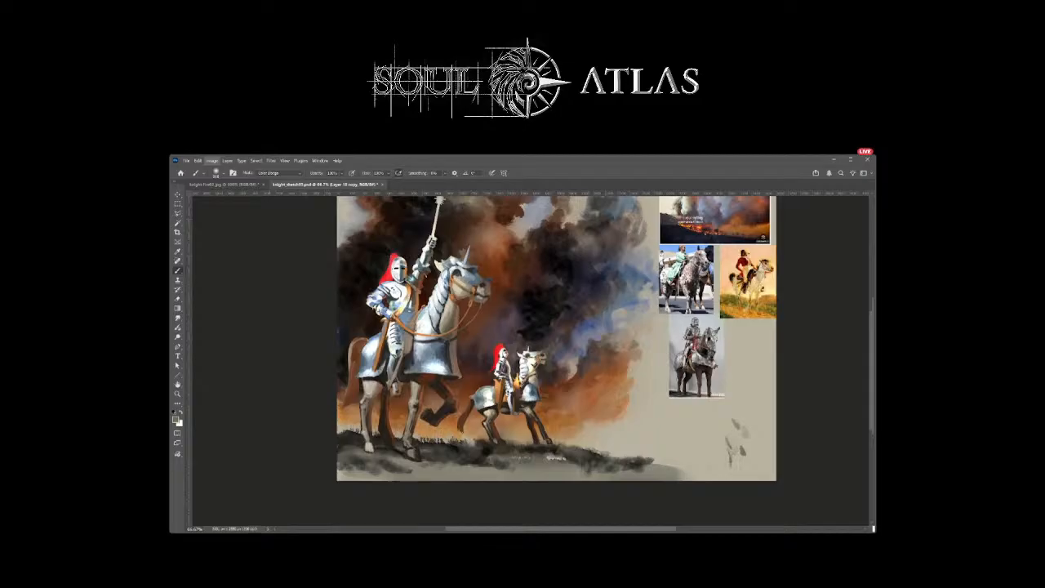
drag(593, 324, 465, 324)
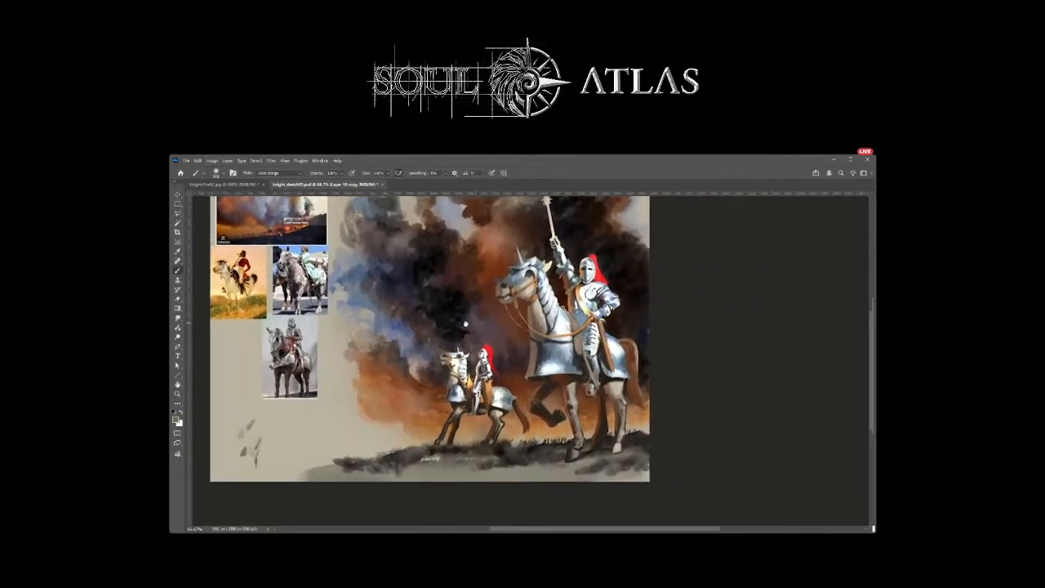
Step: View the painting in greyscale to check its values, and return it to colour
key(ctrl+shift+u)
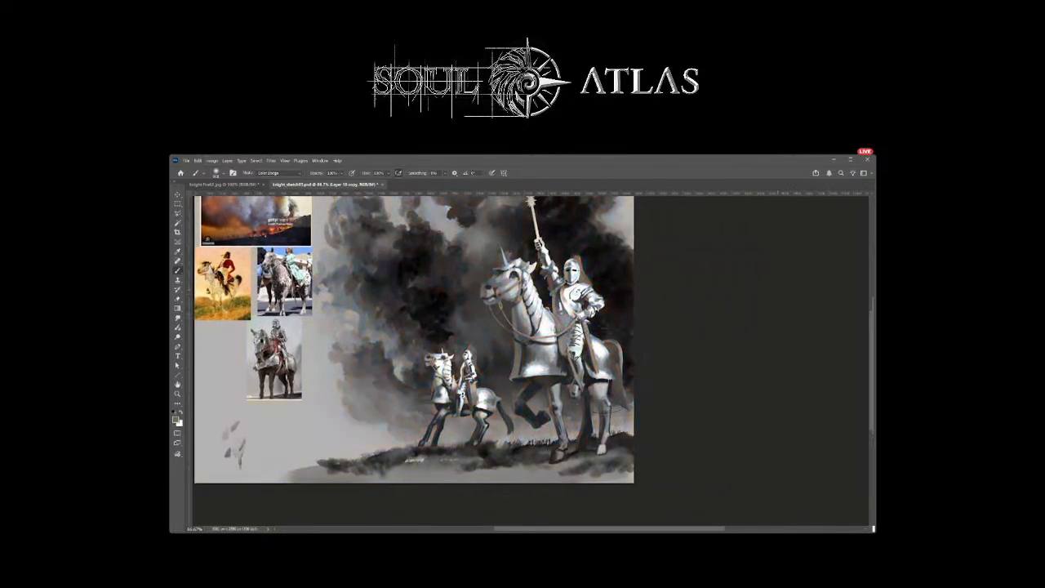
key(ctrl+minus)
key(ctrl+minus)
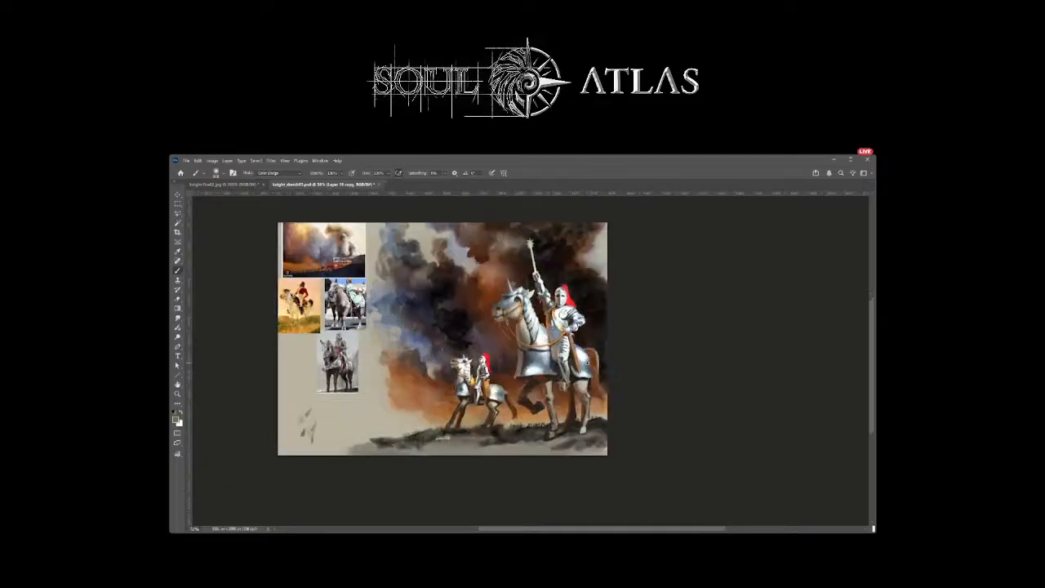
key(ctrl+1)
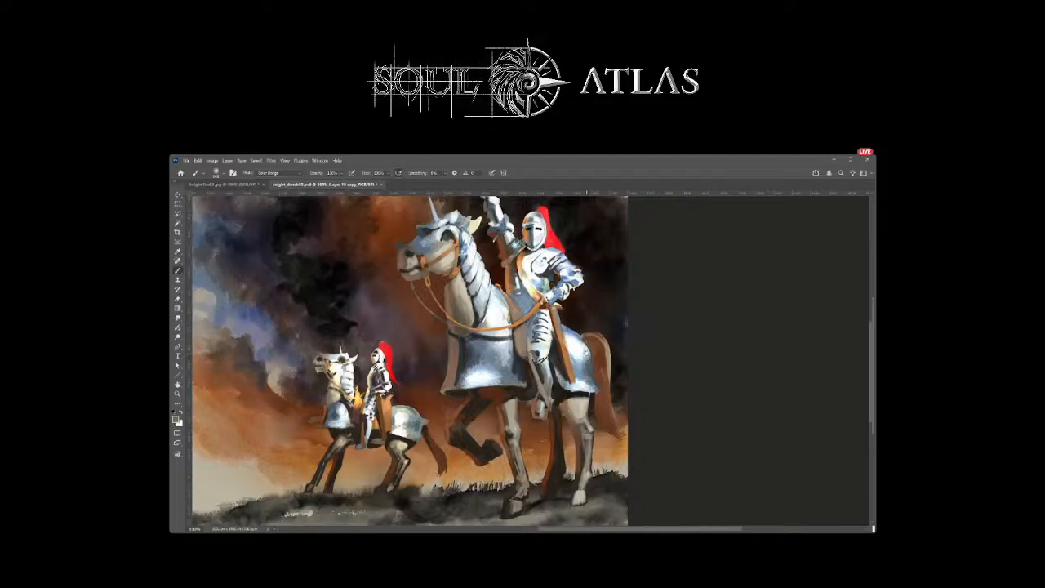
Step: Touch up the large horse's neck armour with sampled tones, using the brush in Normal mode
scroll(585, 351, up, 3)
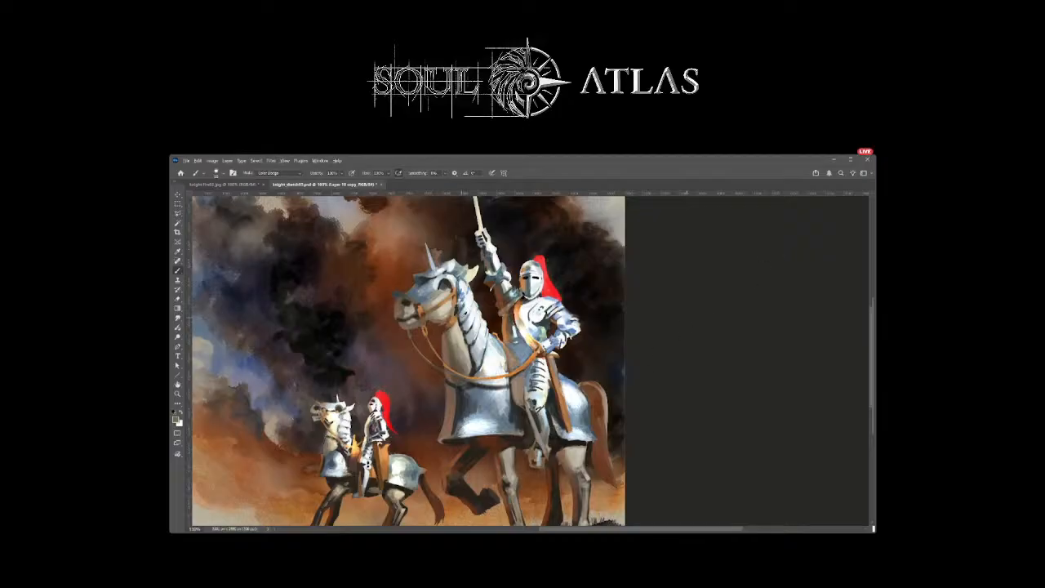
alt+click(462, 317)
scroll(287, 178, up, 1)
alt+click(477, 327)
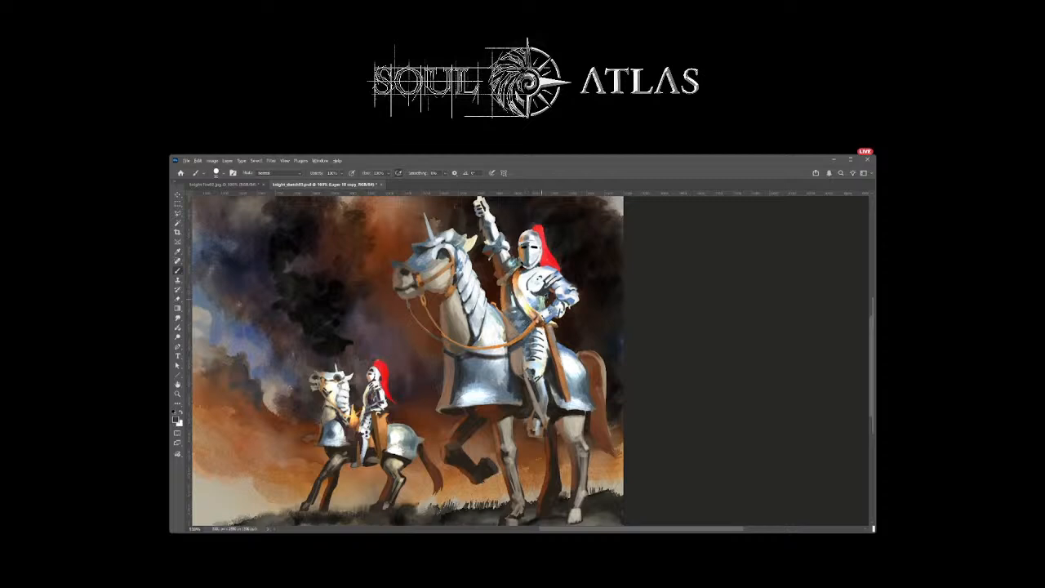
Step: Refine the large knight's breastplate, shoulder and waist with tones sampled from his armour
alt+click(544, 297)
alt+click(536, 301)
alt+click(536, 302)
drag(539, 282, 535, 287)
key(ctrl+z)
alt+click(536, 293)
alt+click(526, 271)
alt+click(508, 289)
alt+click(546, 317)
Step: Add dark and light accents to the large knight's shoulder and breastplate, alternating black and white
key(x)
alt+click(556, 267)
key(d)
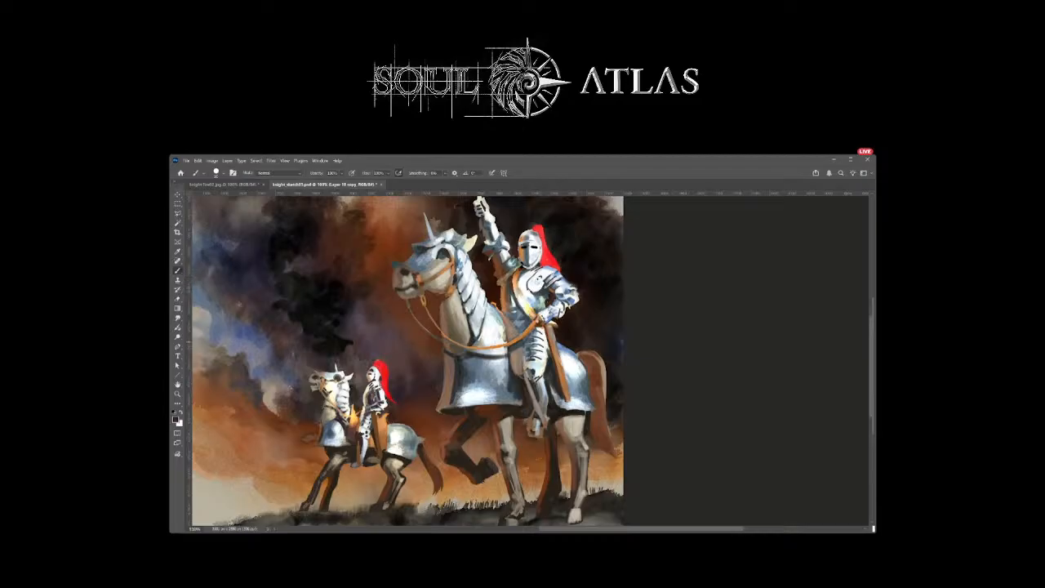
key(x)
click(535, 294)
key(x)
click(535, 294)
Step: Repaint the large horse's tail with darker brown strands, sampling its existing tone
alt+click(480, 446)
scroll(578, 381, down, 3)
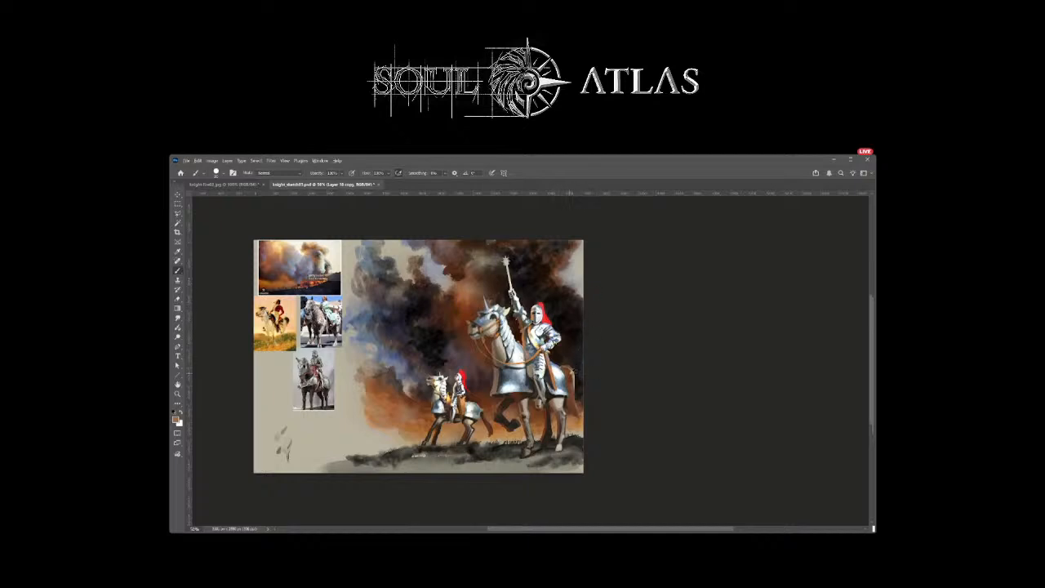
alt+click(573, 370)
scroll(575, 377, up, 5)
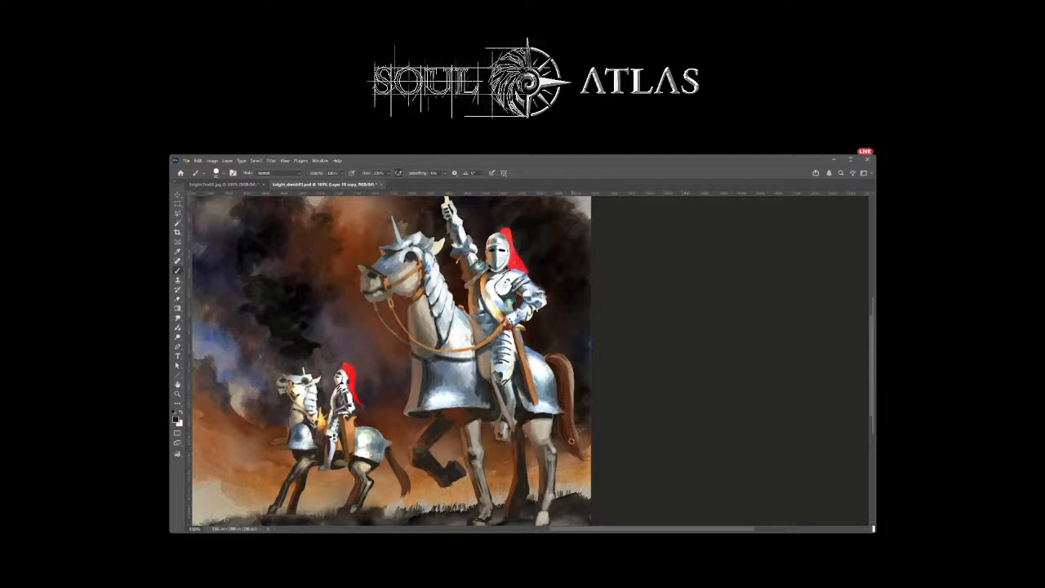
Step: Darken the small knight's saddle with a deeper brown, starting from its sampled orange
drag(387, 450, 433, 414)
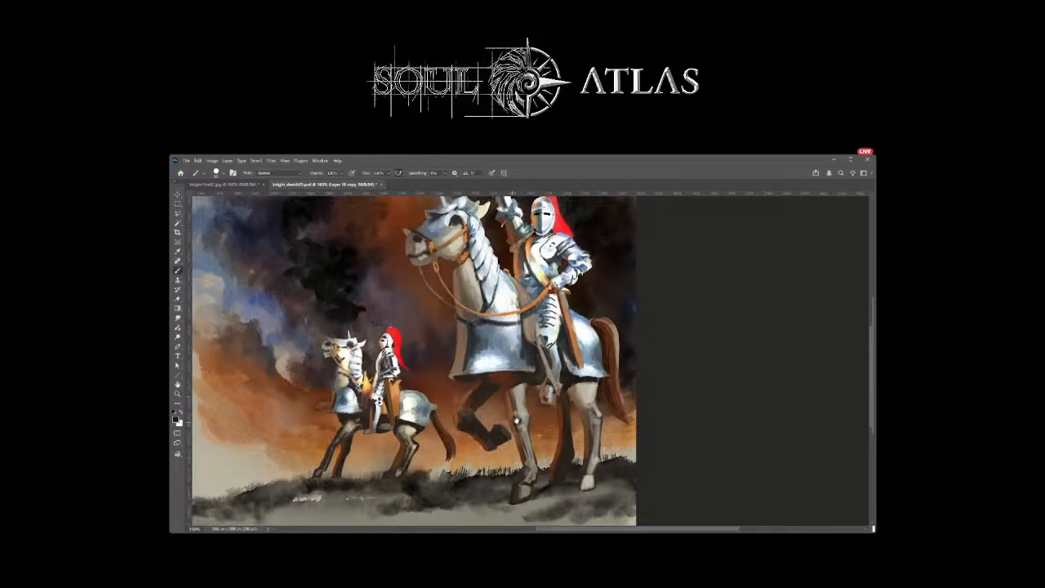
drag(516, 421, 578, 409)
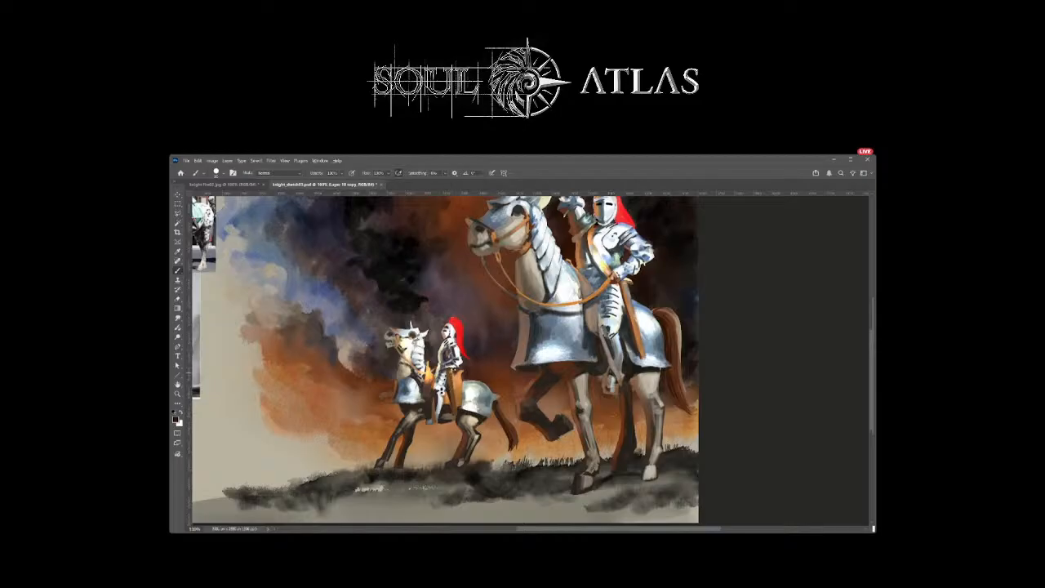
alt+click(463, 380)
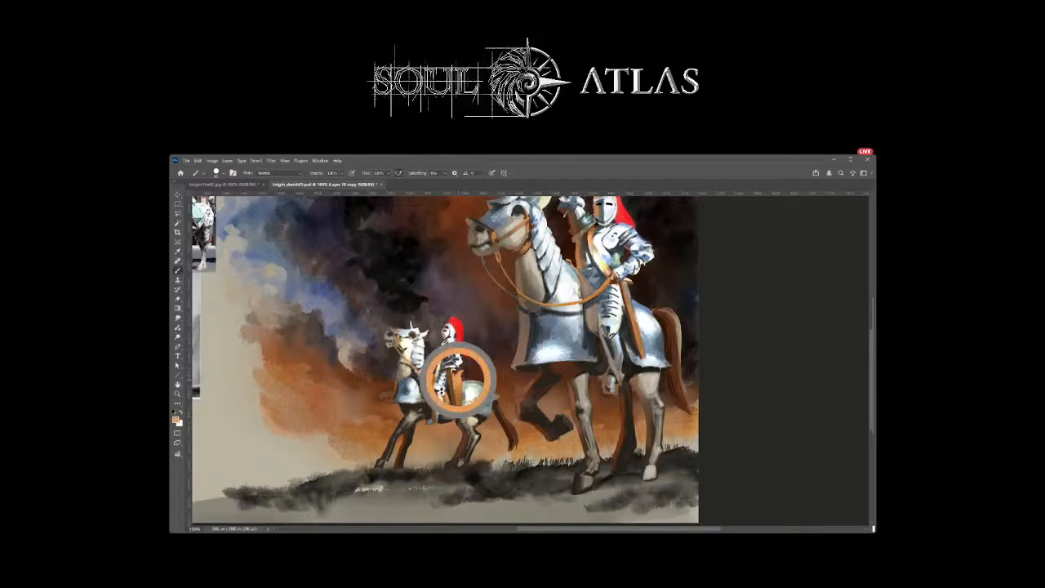
alt+click(449, 254)
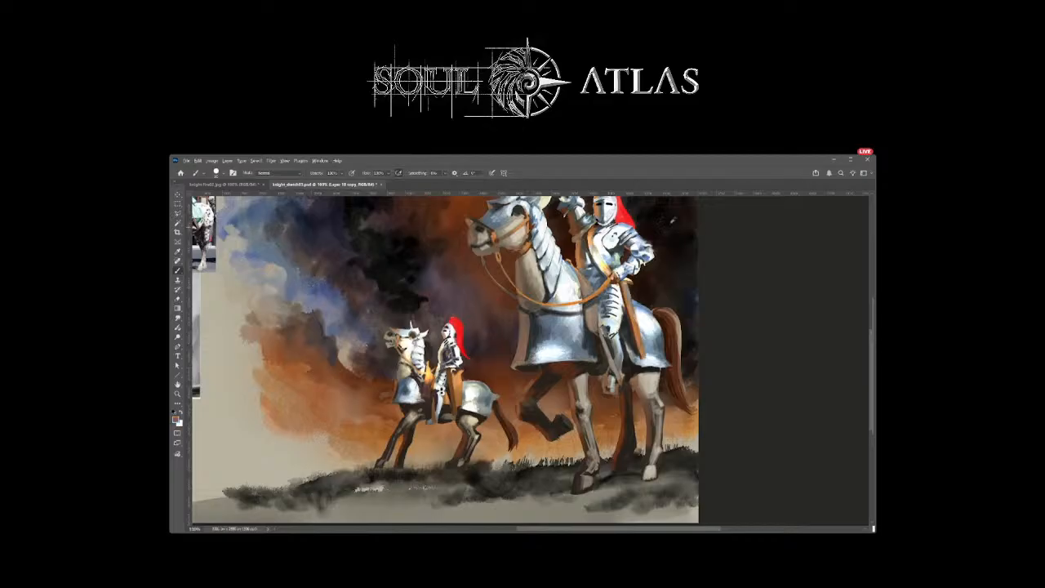
click(736, 226)
click(797, 201)
drag(543, 378, 503, 420)
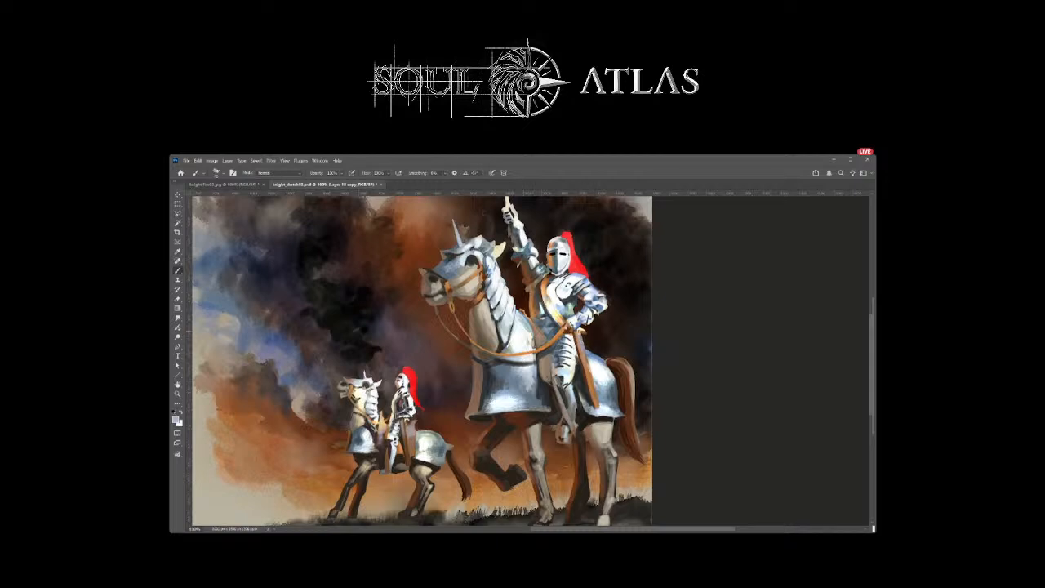
Step: Refine the large knight's upper breastplate and chest strap with tones sampled from his armour
drag(594, 360, 563, 357)
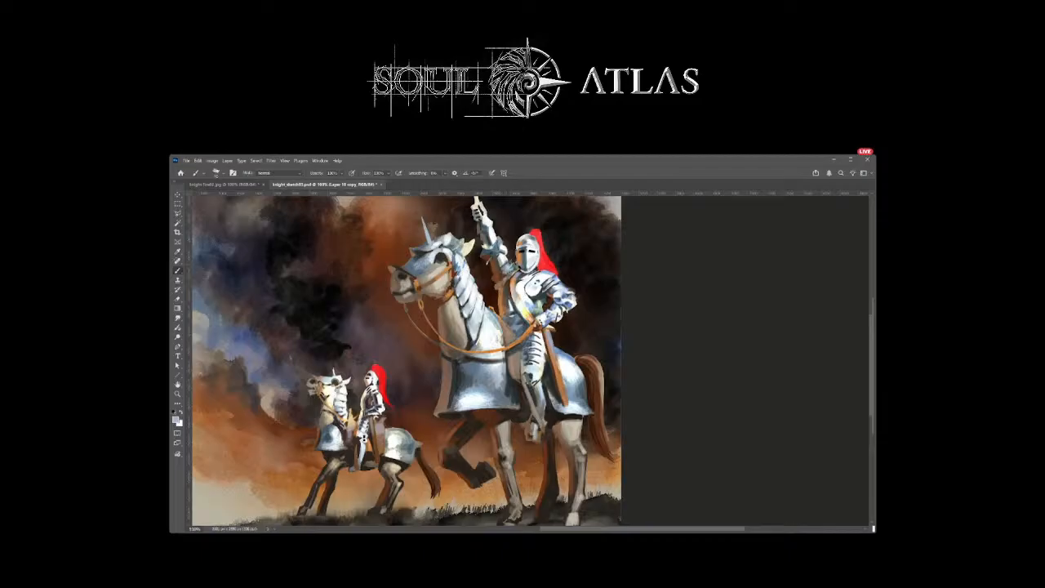
drag(605, 342, 583, 396)
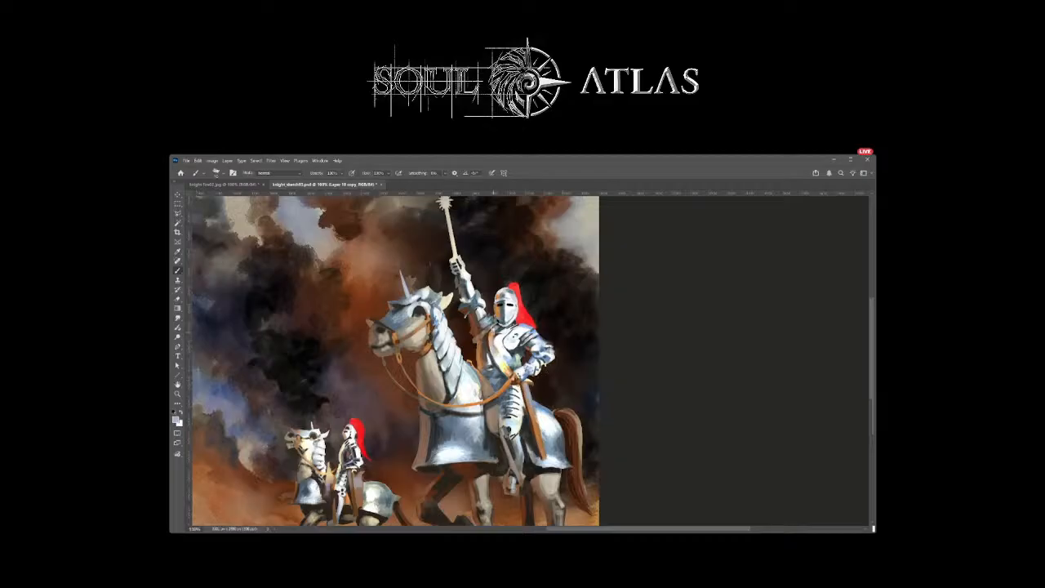
alt+click(487, 335)
alt+click(492, 329)
alt+click(494, 333)
drag(492, 338, 506, 370)
alt+click(490, 341)
alt+click(500, 345)
key(x)
key(x)
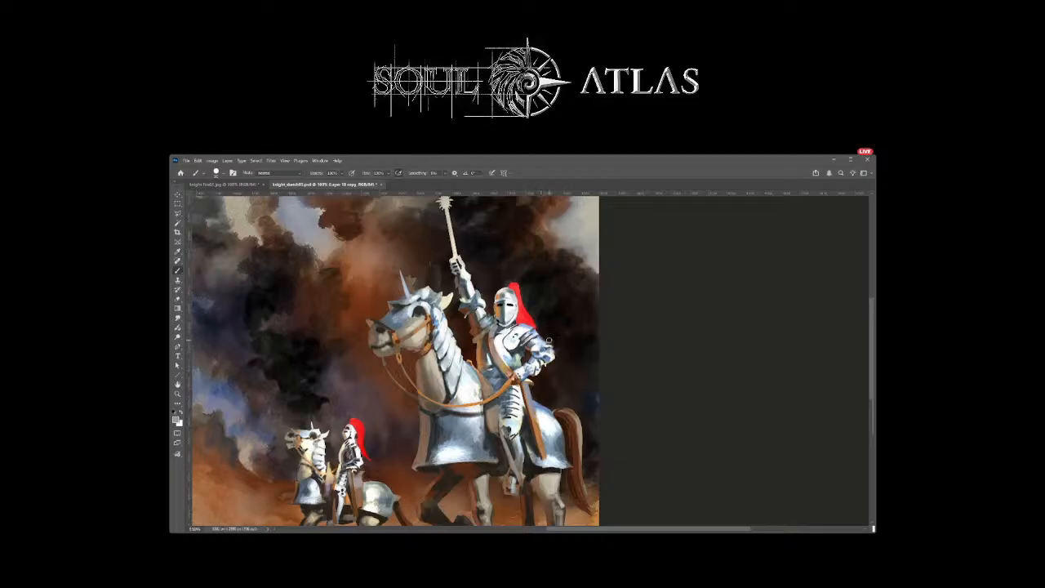
Step: Rework the large knight's chest strap, raised arm and neck area with sampled tones, switching between brush colours
key(period)
alt+click(490, 335)
alt+click(499, 365)
key(shift+alt+p)
key(x)
alt+click(463, 297)
alt+click(465, 297)
alt+click(515, 334)
alt+click(515, 320)
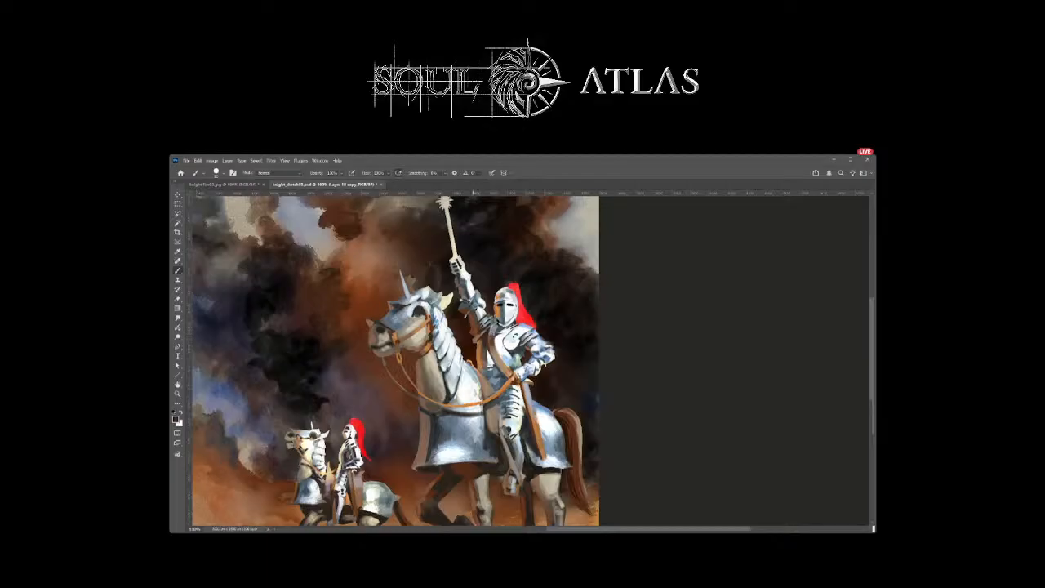
Step: Touch up both knights' helmet and plume areas with picked and sampled colours
click(712, 230)
key(x)
click(702, 229)
alt+click(517, 314)
alt+click(352, 426)
Step: Check the whole painting's values in a grayscale proof and return to the colour view
key(ctrl+y)
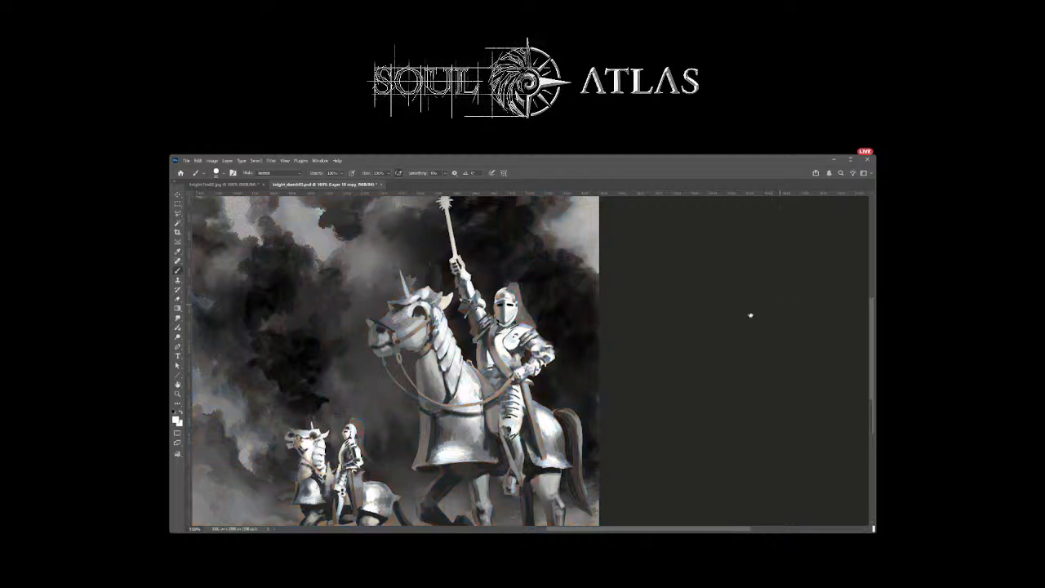
scroll(586, 364, down, 1)
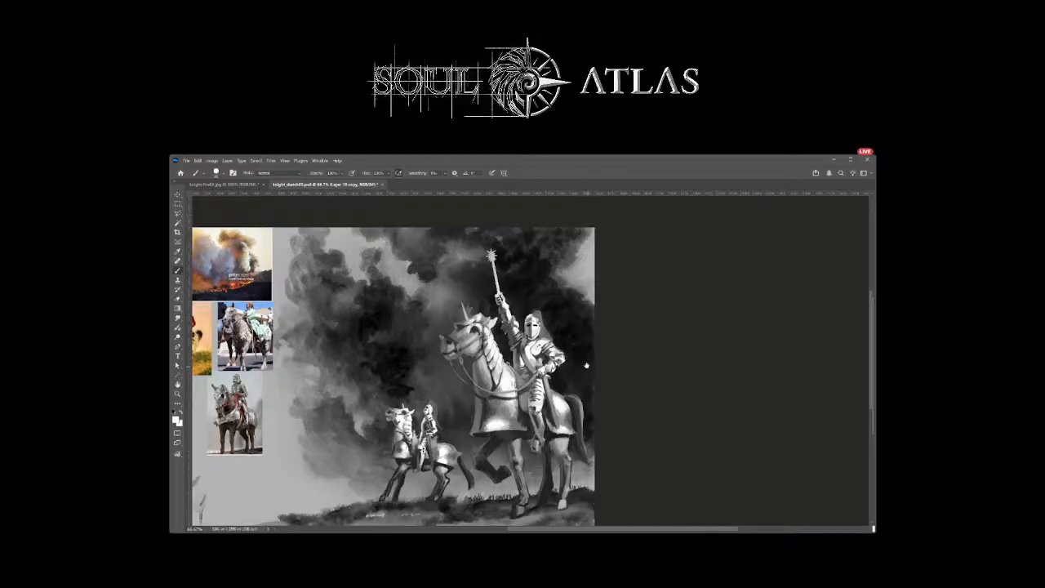
drag(585, 353, 588, 344)
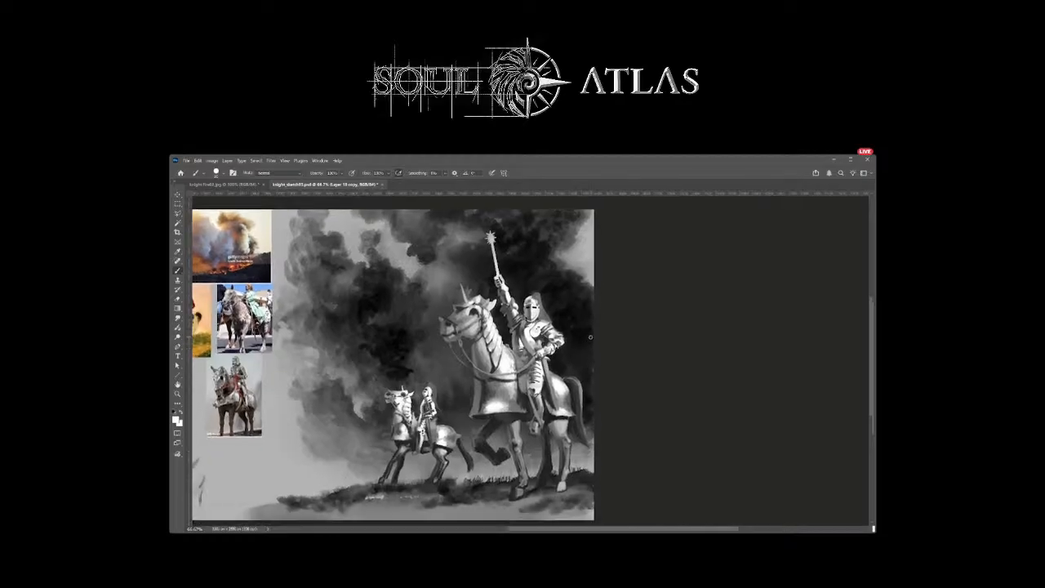
click(784, 298)
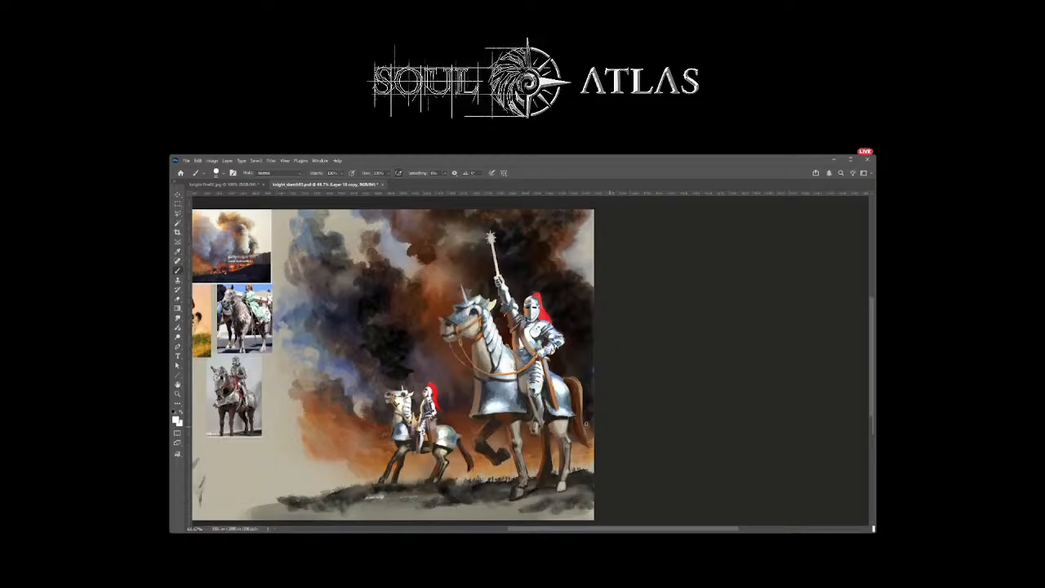
Step: Reshape the large knight's plume into thinner trailing strands with its sampled red
alt+click(552, 383)
alt+click(548, 360)
alt+click(542, 314)
scroll(560, 321, up, 1)
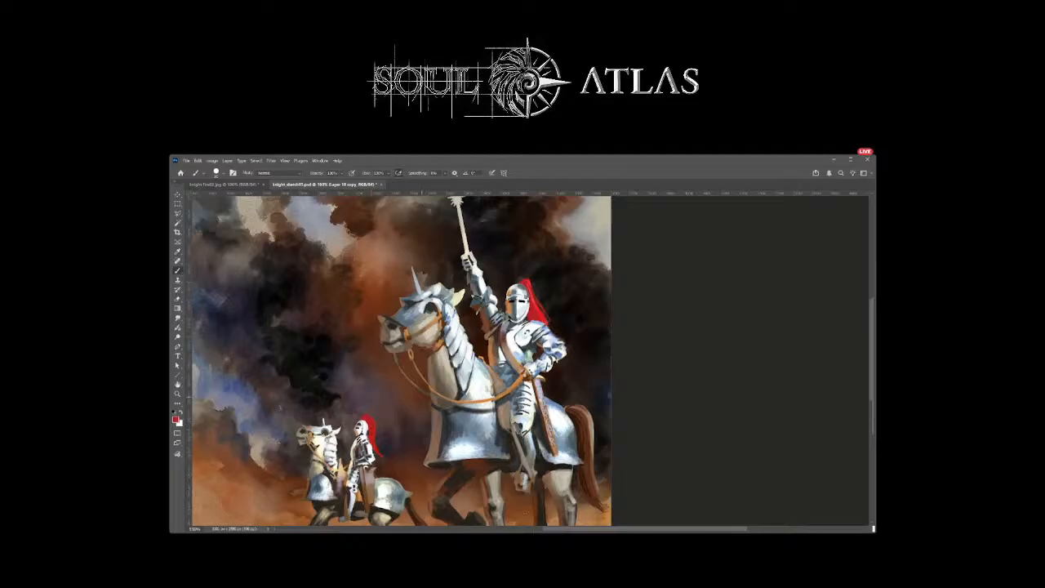
scroll(545, 378, down, 1)
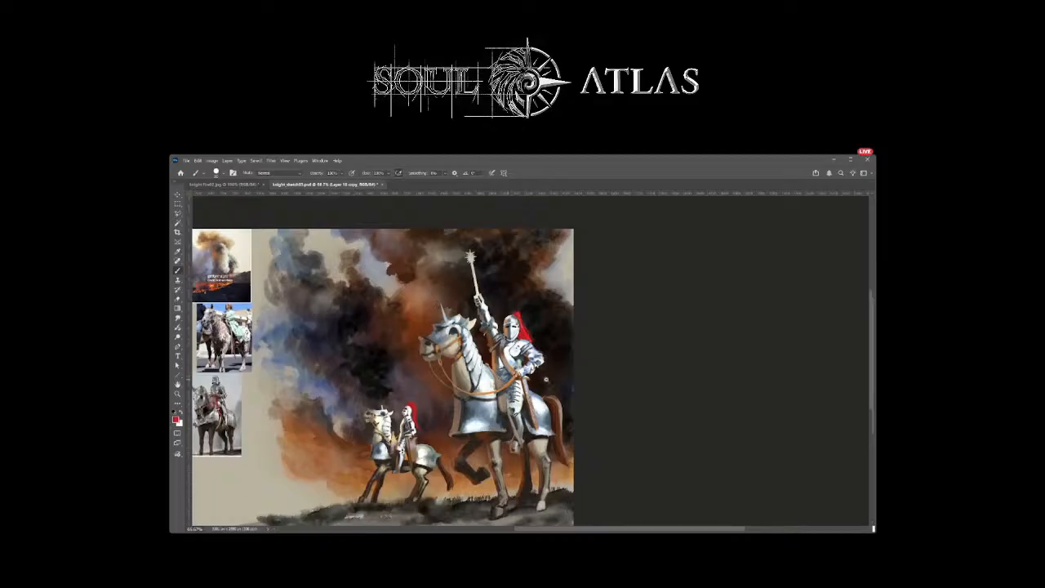
scroll(545, 378, down, 1)
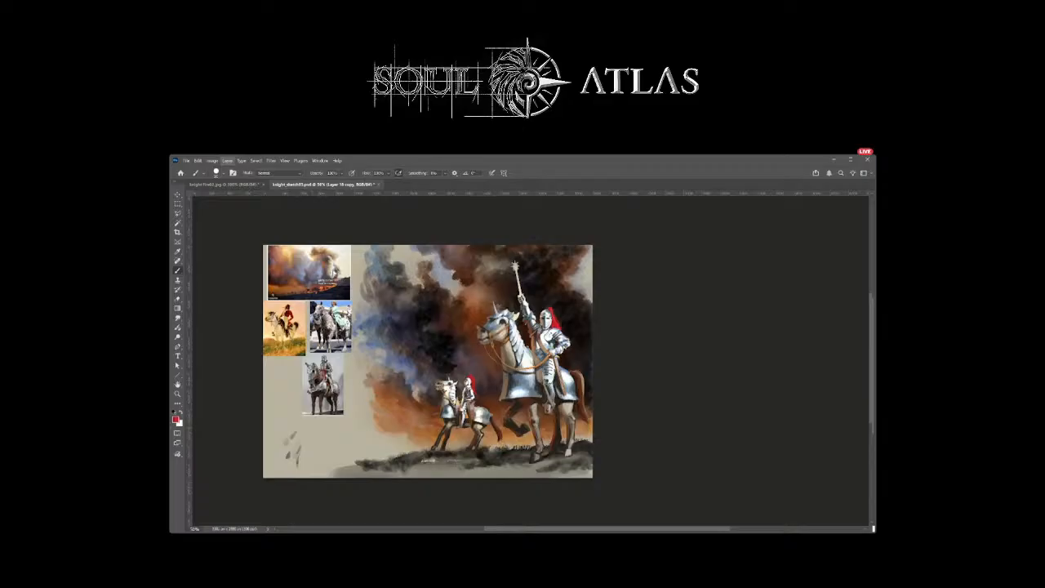
Step: Create a new layer and brush a warm haze over the small knight and the large horse's legs, starting from sampled orange
key(ctrl+backslash)
key(ctrl+2)
key(alt+bracketleft)
key(period)
key(ctrl+shift+alt+n)
alt+click(509, 432)
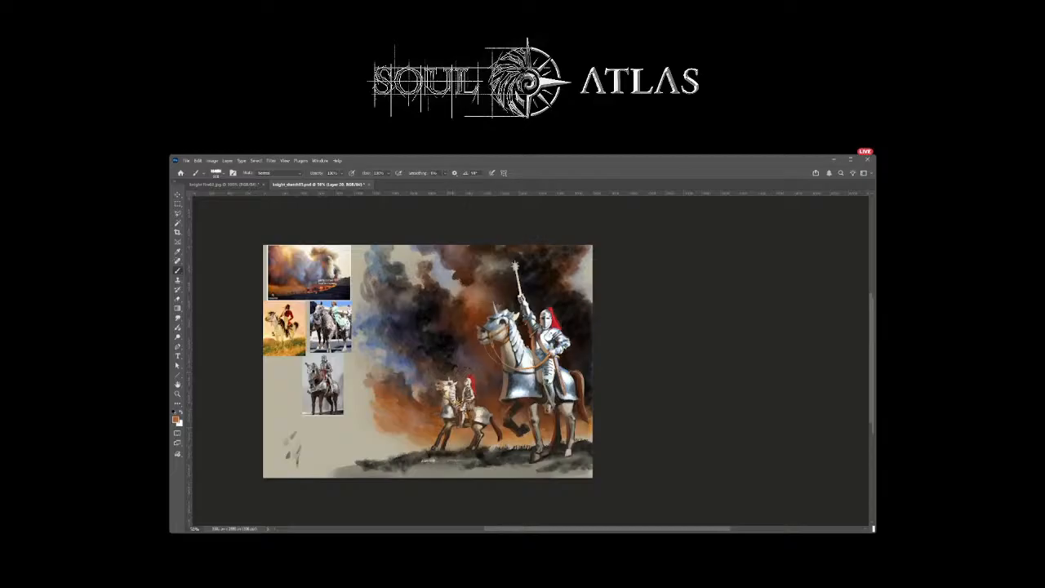
mouse_move(474, 408)
mouse_down()
mouse_move(441, 375)
mouse_move(412, 388)
mouse_move(489, 437)
mouse_move(454, 380)
mouse_up()
click(798, 201)
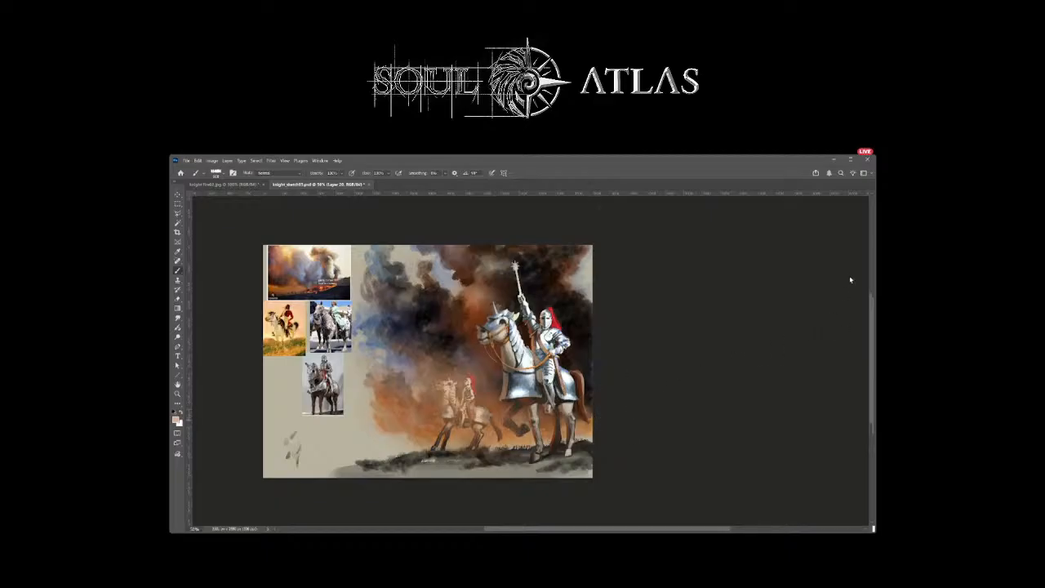
key(ctrl+z)
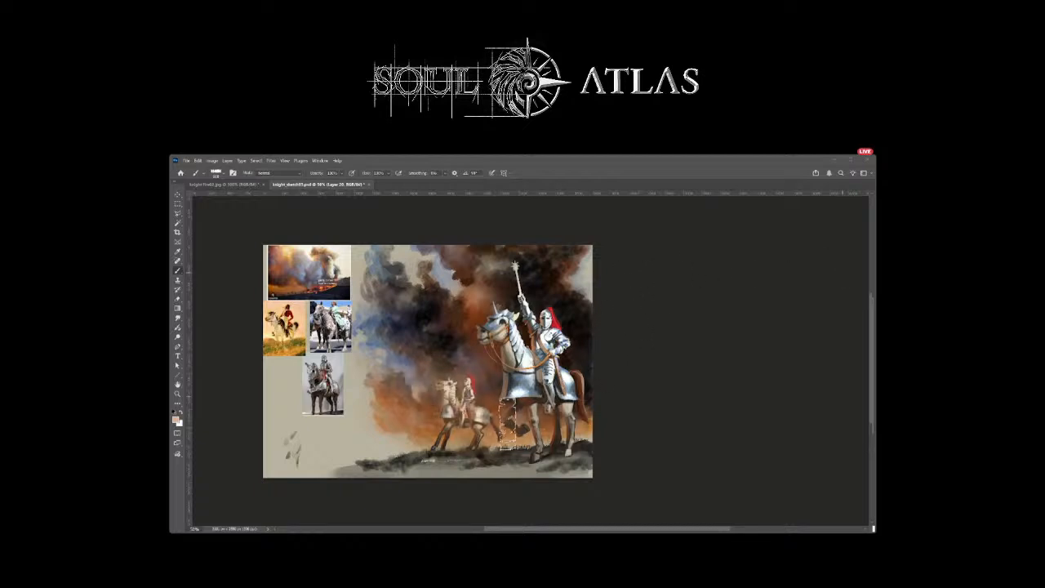
drag(532, 413, 547, 423)
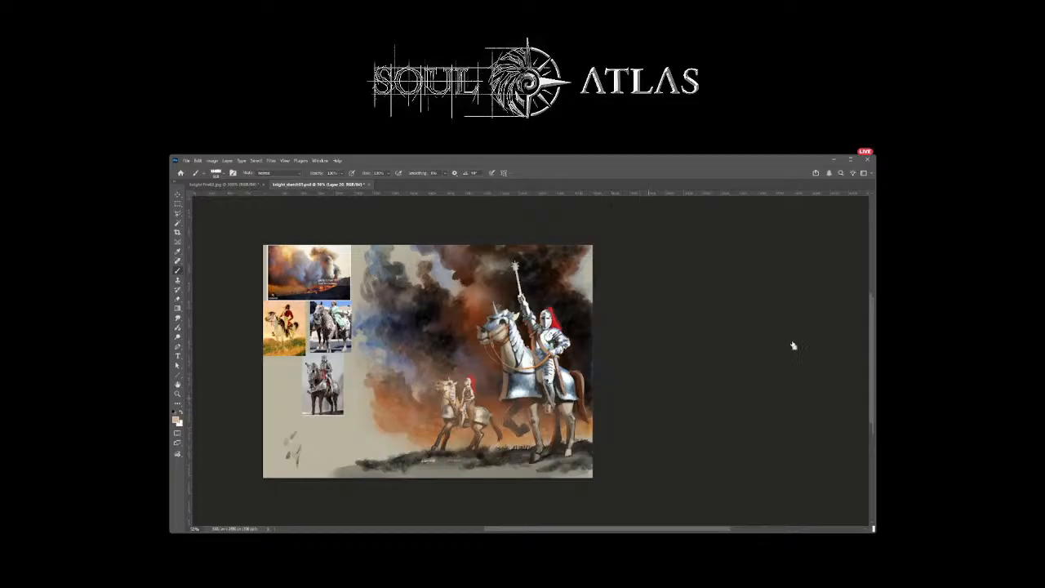
Step: Mask the haze layer with the figures' selection and switch the haze off
key(ctrl+shift+d)
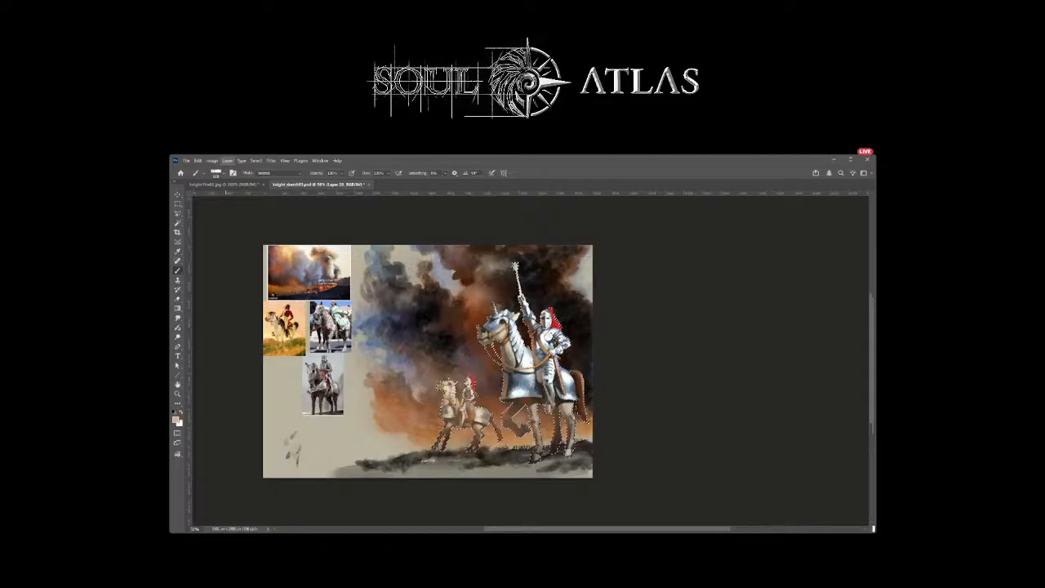
click(376, 268)
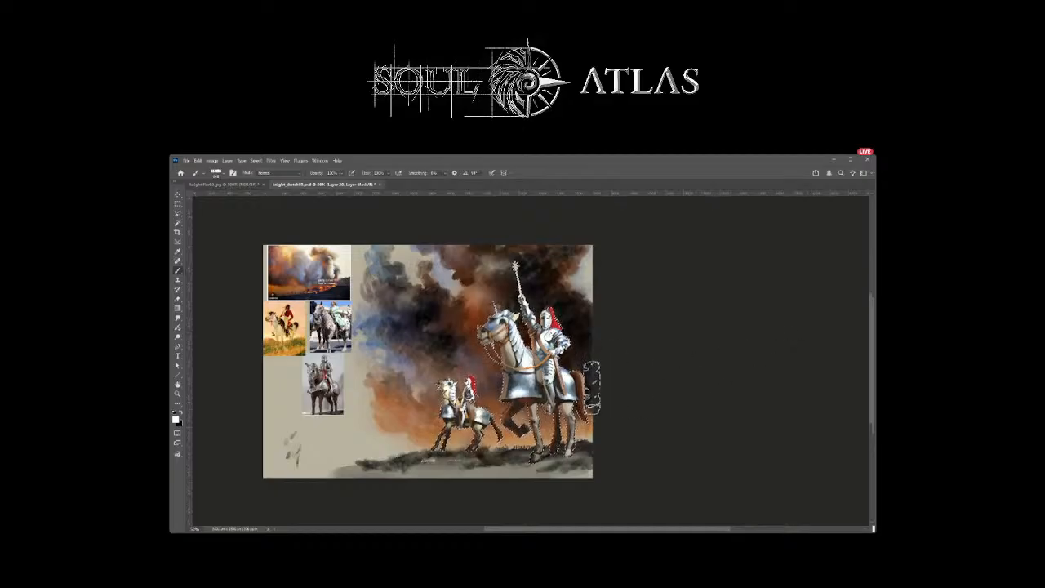
key(ctrl+d)
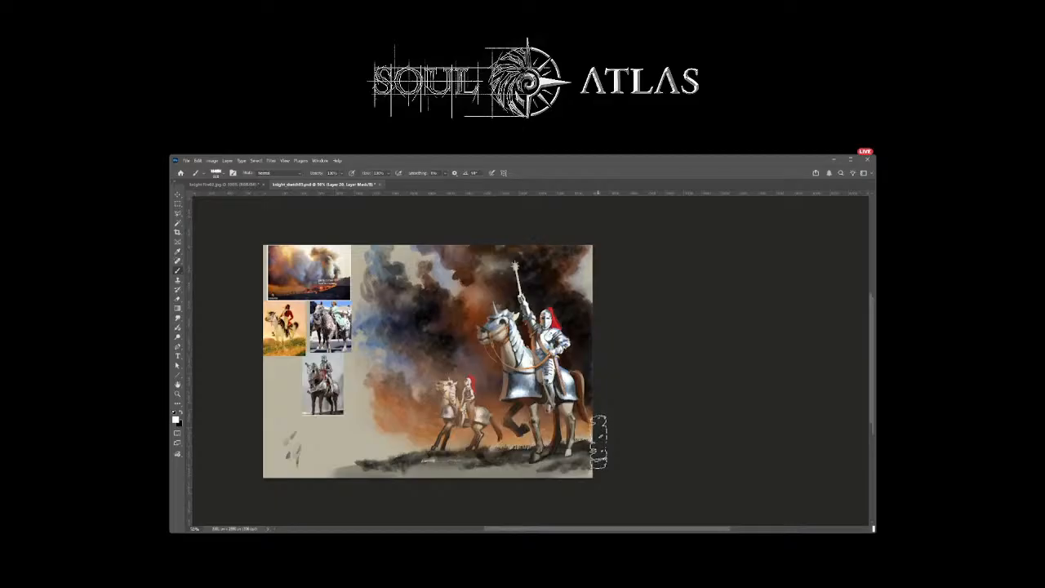
drag(601, 427, 609, 411)
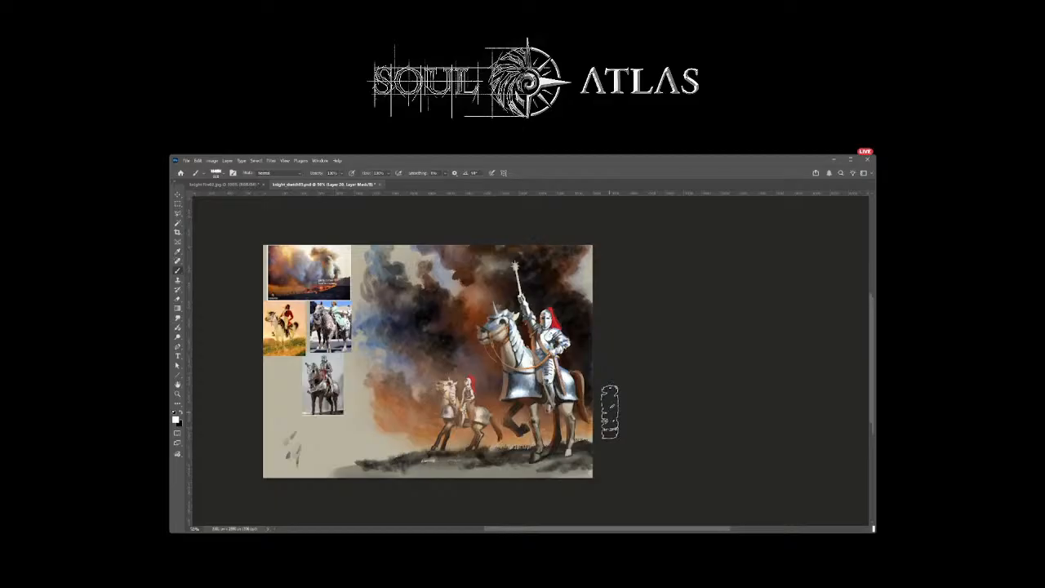
click(770, 344)
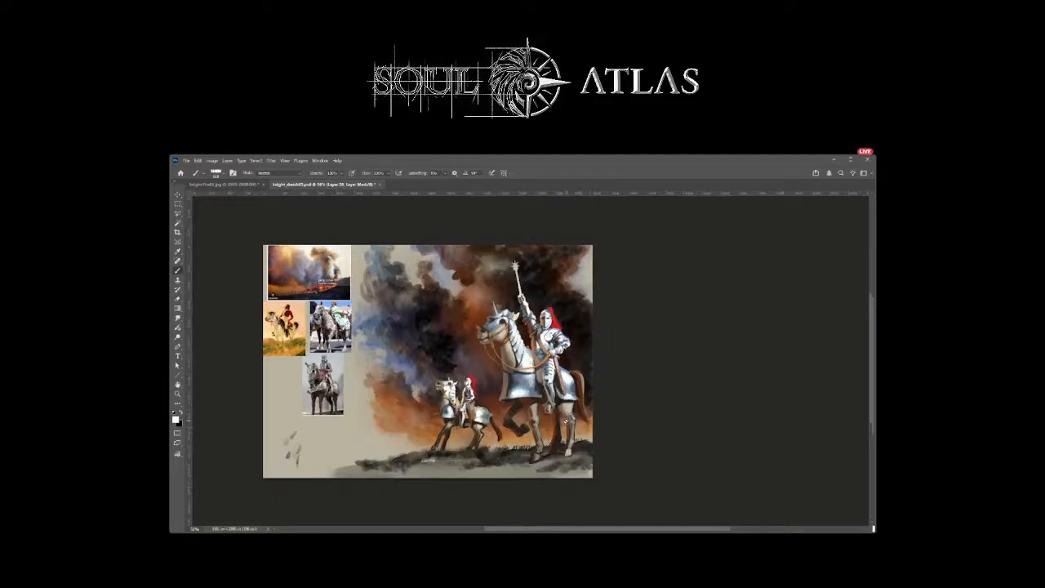
Step: Refine the small horse's head and the small knight's armour with sampled tones and alternating accent colours
scroll(565, 412, up, 1)
scroll(556, 418, up, 1)
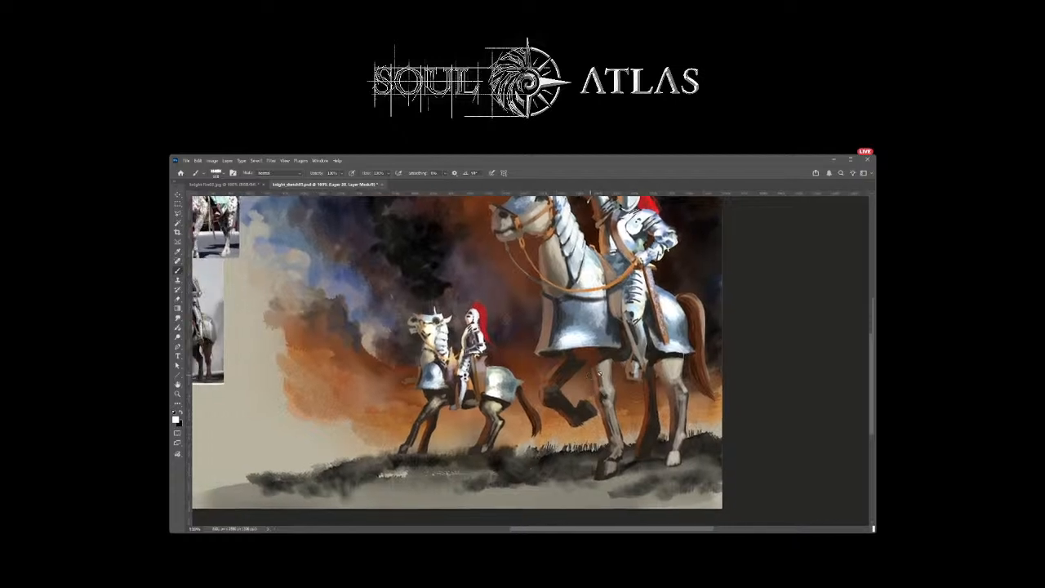
click(784, 334)
key(b)
alt+click(438, 354)
alt+click(437, 334)
alt+click(436, 330)
alt+click(445, 332)
click(463, 373)
drag(463, 377, 464, 388)
drag(467, 350, 466, 358)
key(x)
key(x)
key(x)
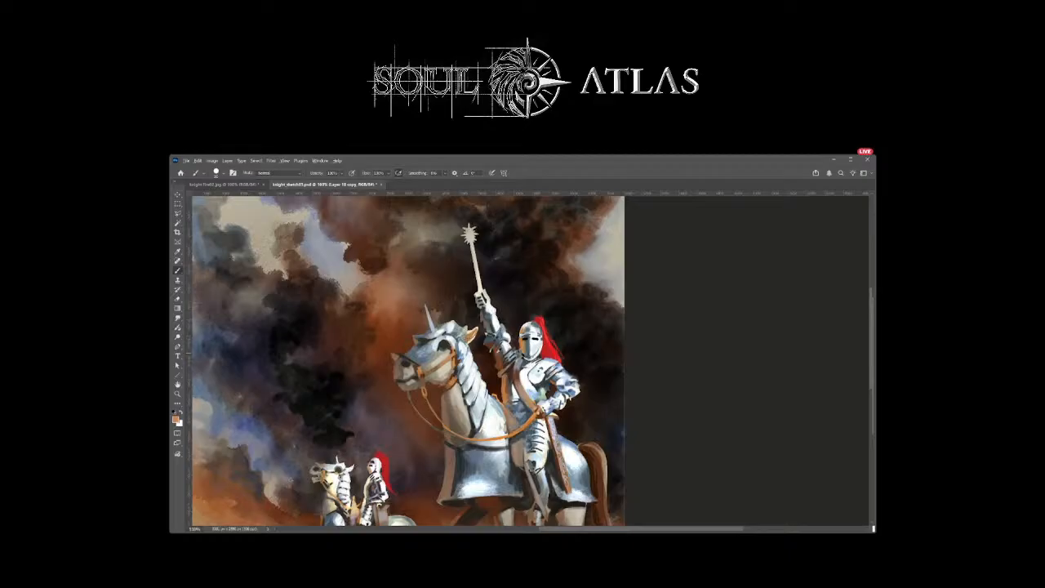
Step: Shade the raised mace's spiked head and shaft with alternating light and dark metallic tones
alt+click(464, 337)
alt+click(483, 267)
key(x)
key(x)
key(x)
key(x)
key(x)
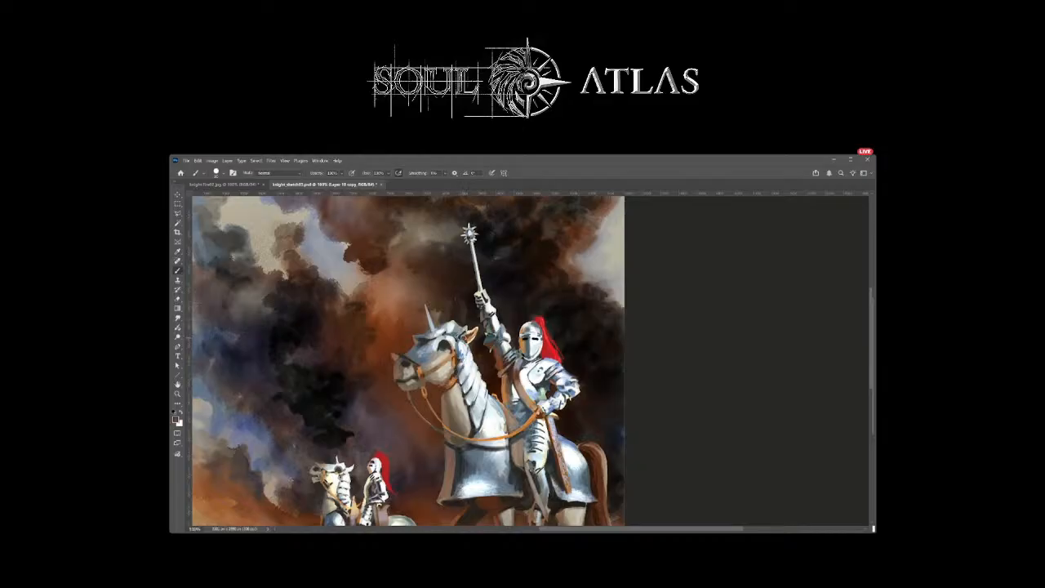
Step: Refine the large horse's ears and head armour with tones sampled from them, adding darker and lighter accents
alt+click(470, 330)
alt+click(421, 340)
alt+click(436, 347)
key(x)
alt+click(472, 337)
alt+click(441, 339)
scroll(578, 380, down, 1)
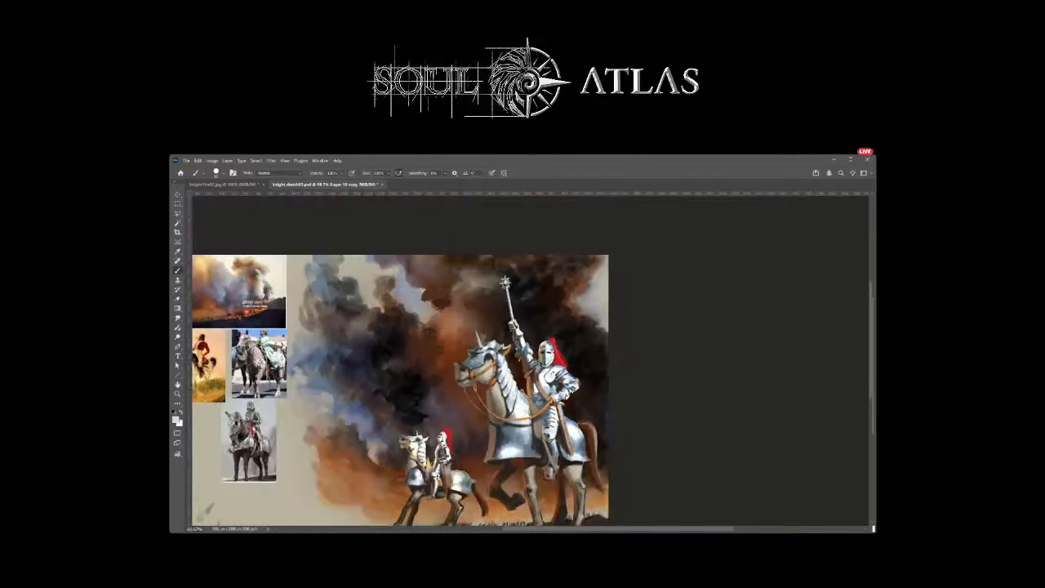
scroll(578, 382, down, 1)
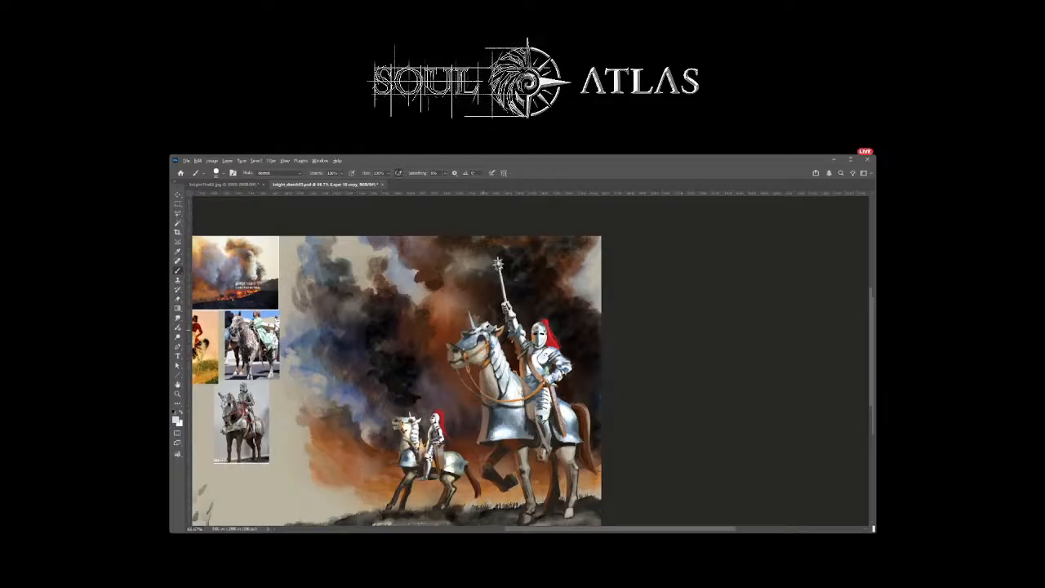
alt+click(486, 328)
key(x)
Step: Blend the large knight's raised arm, helmet and upper chest armour with tones sampled from each part
scroll(560, 314, up, 1)
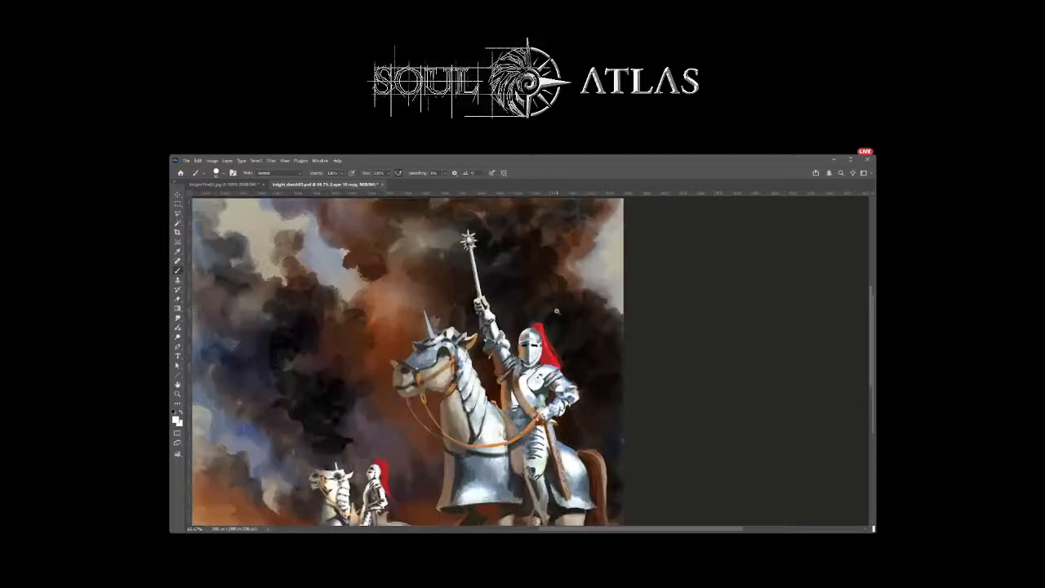
alt+click(503, 338)
alt+click(502, 341)
alt+click(507, 344)
alt+click(522, 337)
alt+click(527, 366)
scroll(563, 351, down, 1)
scroll(572, 338, down, 1)
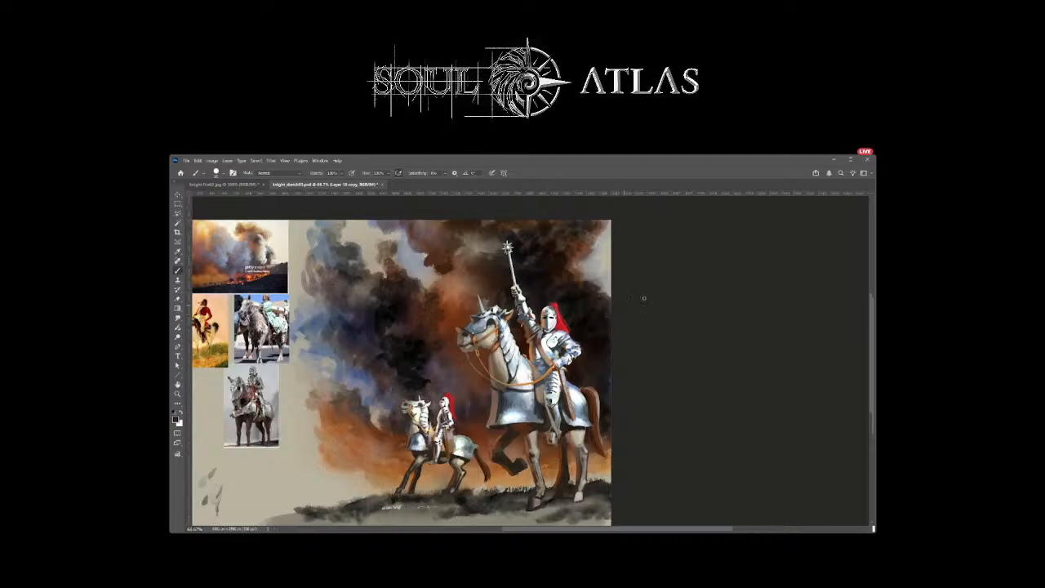
Step: Touch up the large knight's armour with picked and sampled tones, alternating light and dark strokes
click(731, 322)
key(x)
click(703, 230)
key(x)
alt+click(549, 318)
alt+click(538, 340)
drag(535, 346, 539, 352)
key(x)
drag(600, 398, 537, 338)
Step: Detail the large knight's brown scabbard with ornamental marks, using tones sampled near its tip
scroll(560, 349, up, 1)
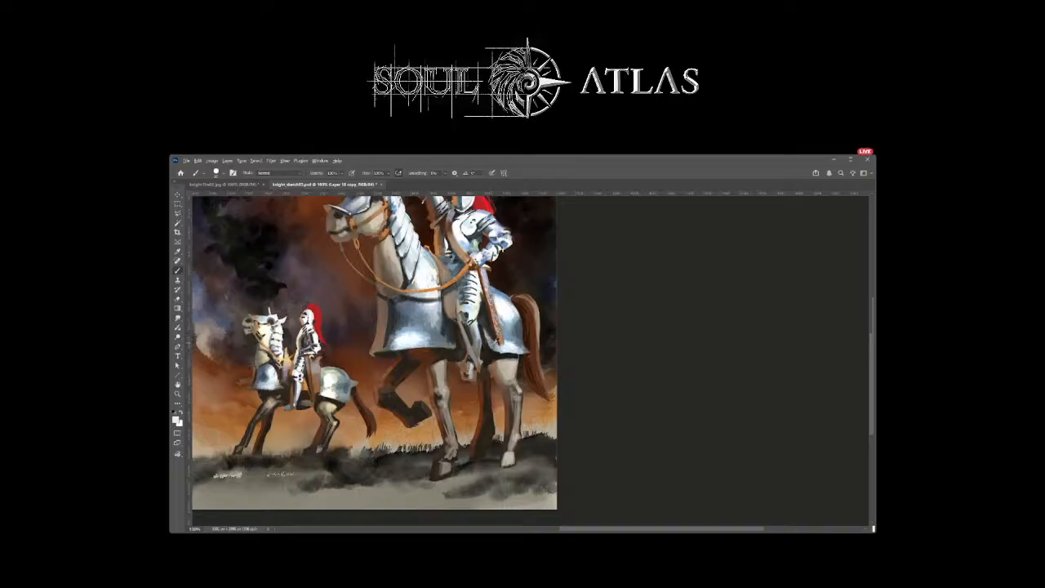
alt+click(495, 339)
alt+click(496, 338)
drag(493, 344, 499, 349)
key(d)
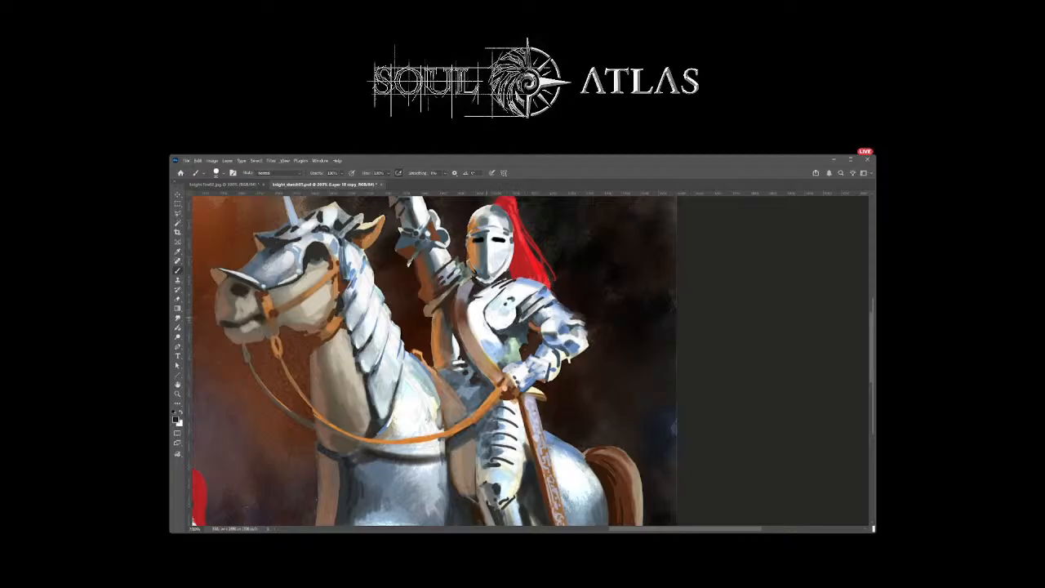
Step: Refine the large knight's breastplate, shoulder and bent elbow with default black and sampled armour tones
mouse_move(484, 315)
mouse_down()
mouse_move(486, 326)
mouse_move(488, 310)
mouse_move(490, 322)
mouse_move(513, 320)
mouse_move(504, 300)
mouse_up()
alt+click(493, 355)
alt+click(543, 287)
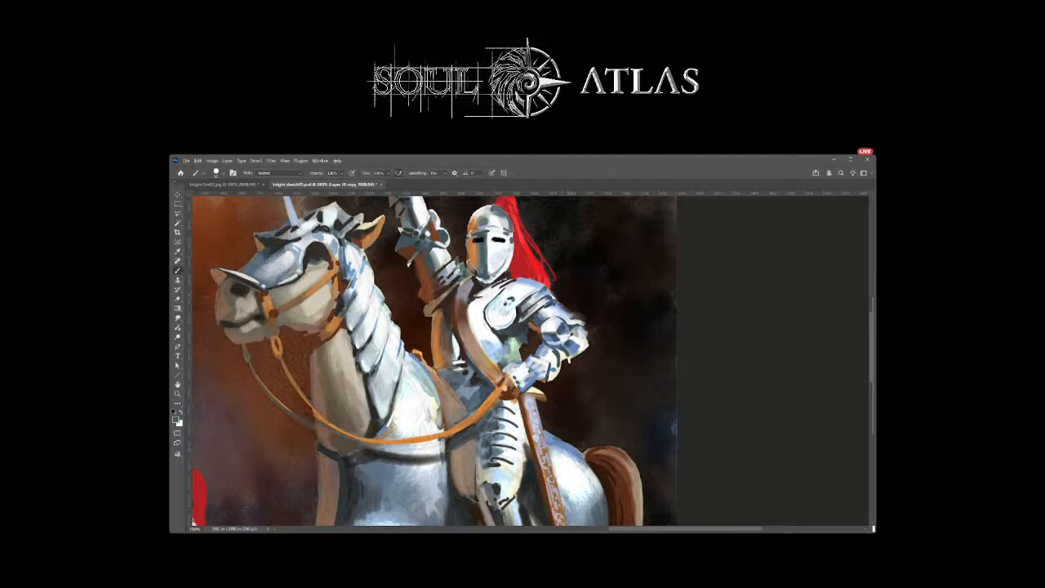
key(x)
alt+click(577, 330)
drag(577, 333, 582, 340)
drag(554, 369, 560, 374)
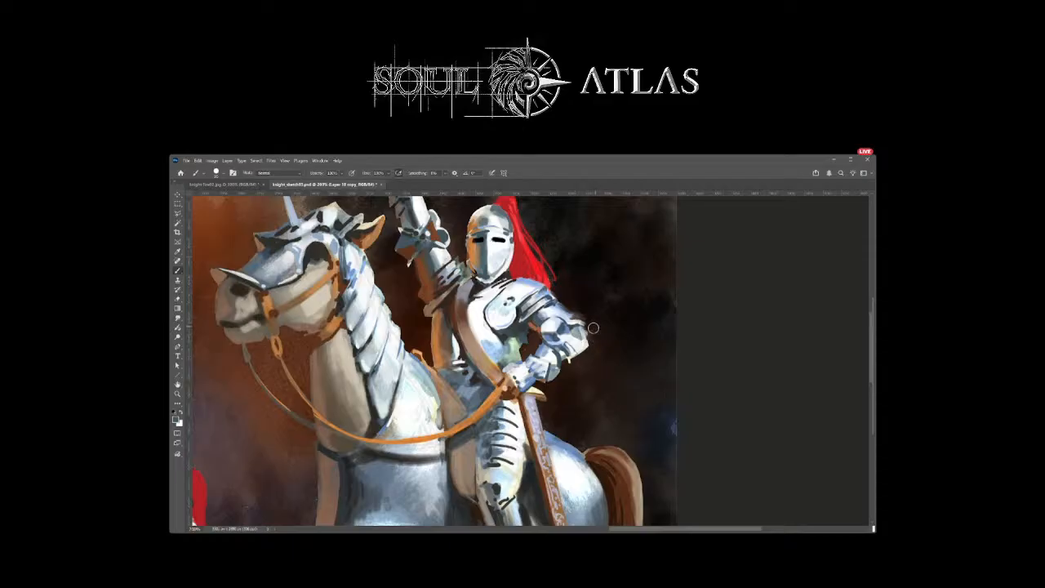
Step: Clean up the bent arm's elbow guard and its outer edge with sampled darks and light highlights
drag(593, 327, 578, 353)
alt+click(577, 347)
mouse_move(574, 350)
mouse_down()
mouse_move(571, 358)
mouse_move(583, 337)
mouse_move(579, 350)
mouse_move(573, 343)
mouse_up()
alt+click(581, 330)
alt+click(579, 331)
alt+click(538, 287)
scroll(590, 333, up, 2)
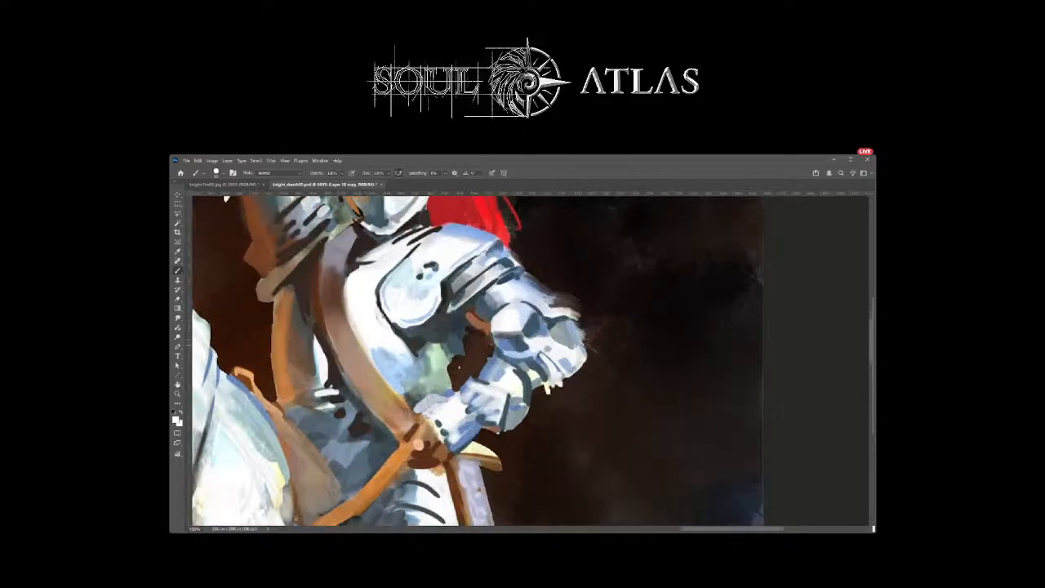
scroll(582, 346, down, 2)
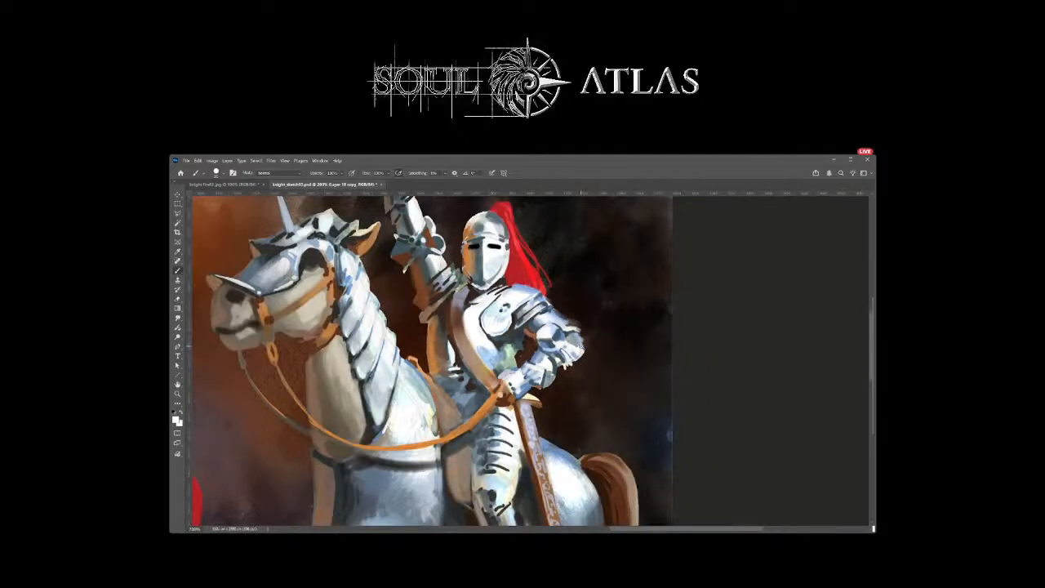
drag(574, 342, 581, 349)
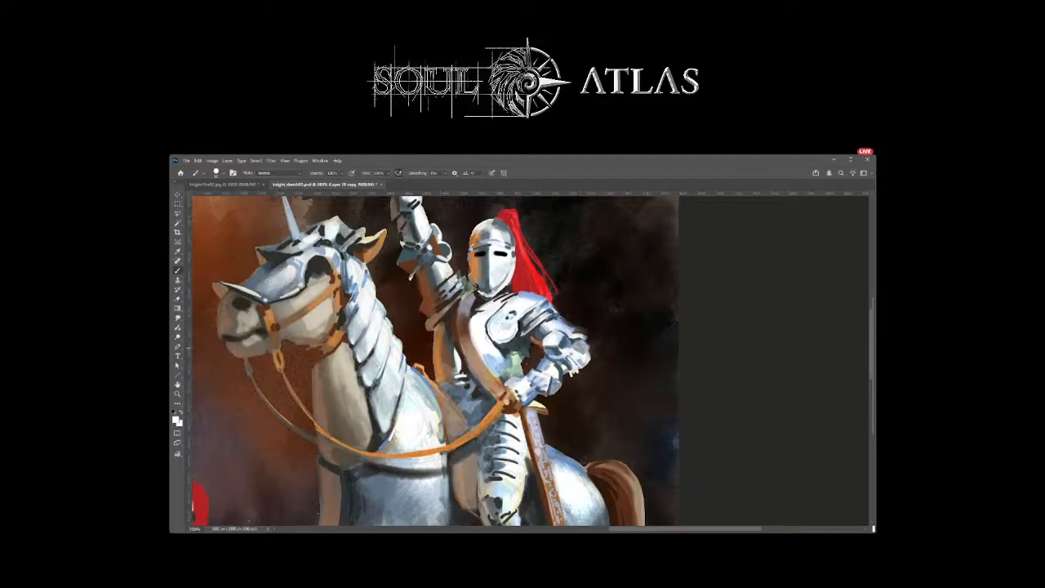
Step: Blend the large knight's lower breastplate beside the chest strap with tones sampled from it
alt+click(509, 350)
alt+click(518, 356)
drag(496, 366, 510, 354)
scroll(583, 313, down, 3)
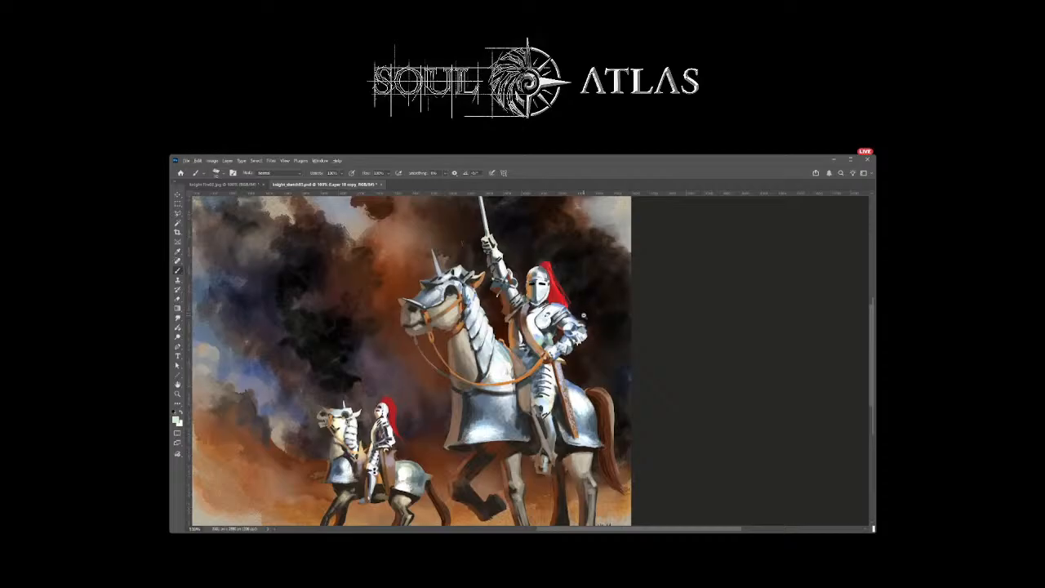
Step: Brush a soft warm glow over the large knight's chest and the small horse with a sampled light tone
scroll(583, 314, down, 2)
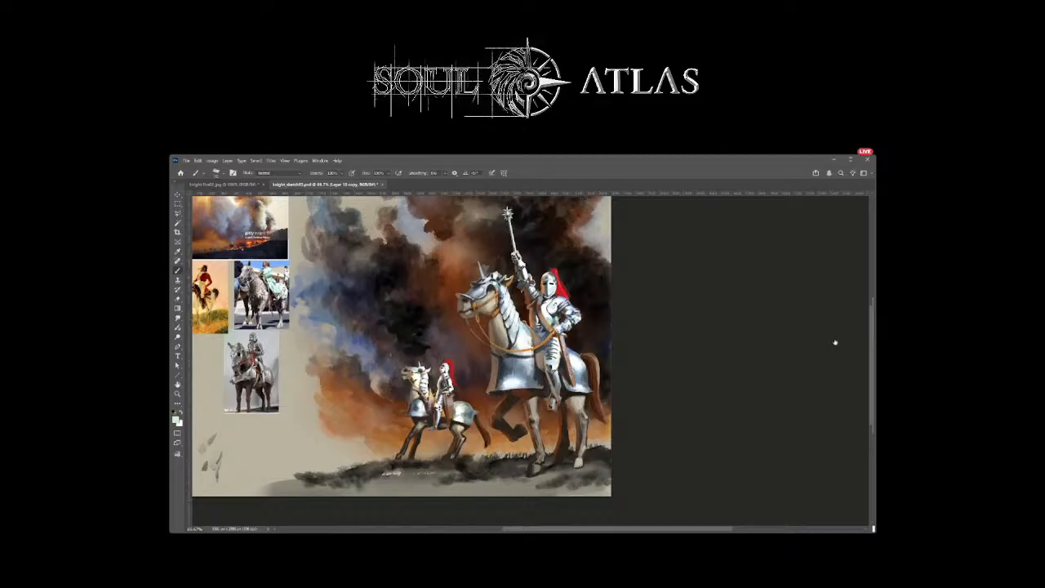
key(ctrl+z)
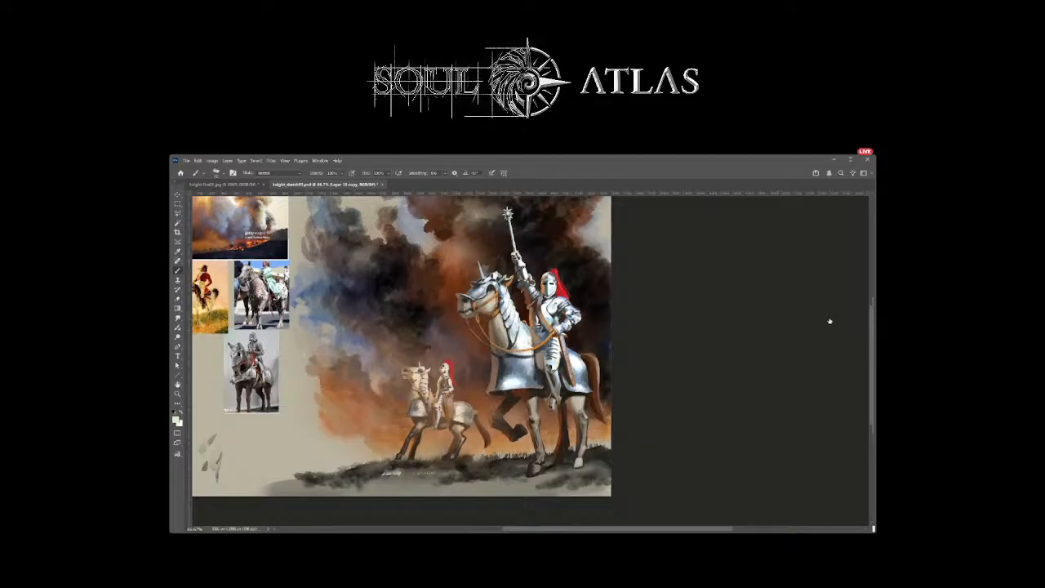
key(alt+bracketleft)
key(alt+bracketleft)
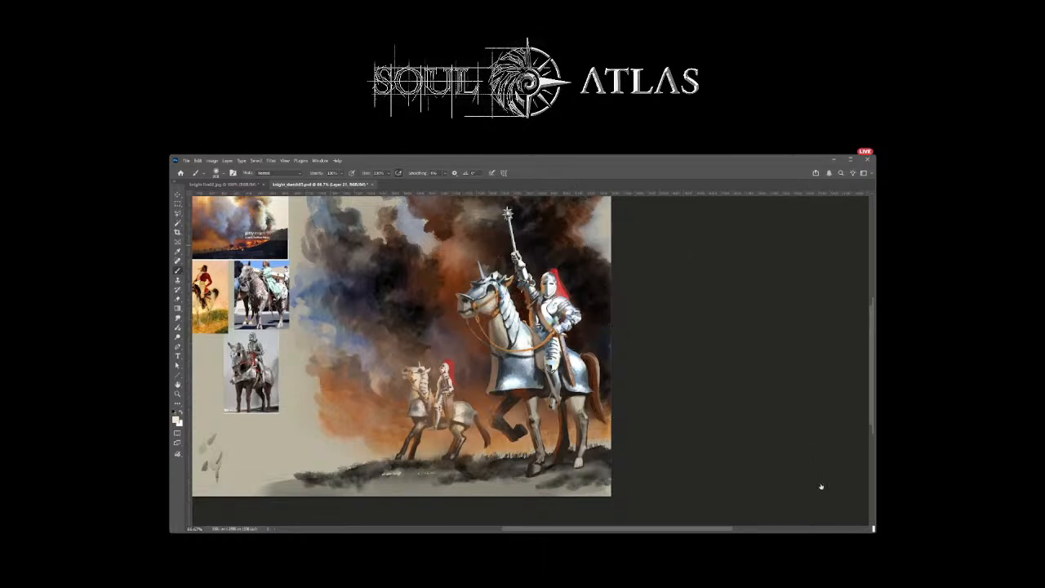
alt+click(557, 277)
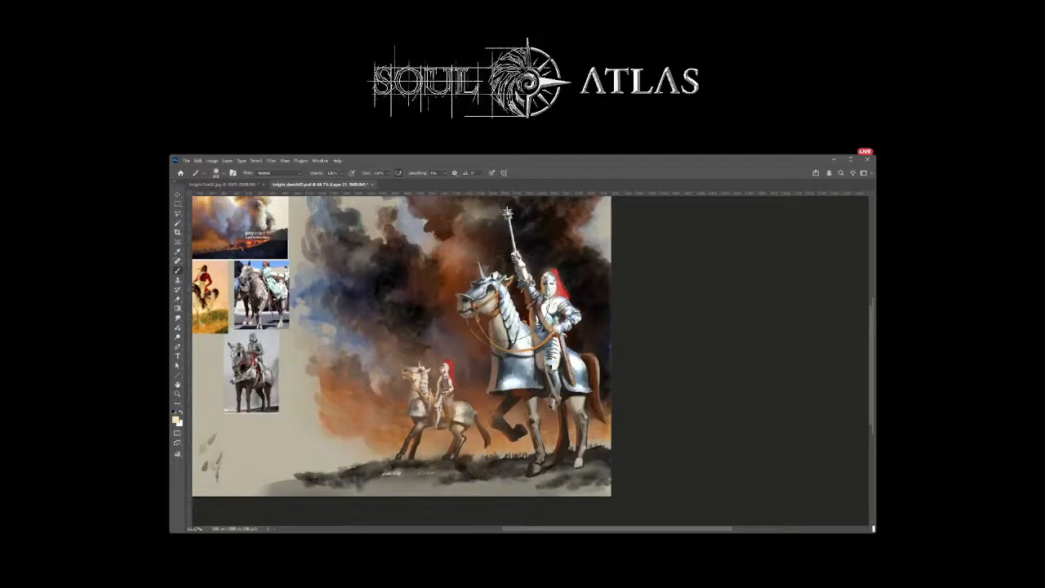
mouse_move(409, 388)
mouse_down()
mouse_move(465, 408)
mouse_move(418, 403)
mouse_up()
drag(558, 294, 565, 329)
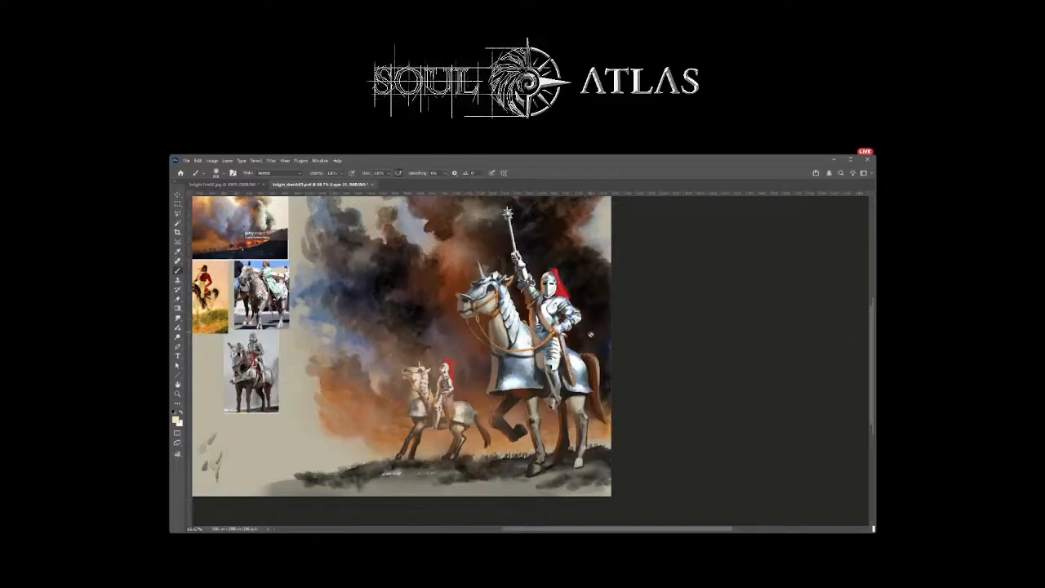
Step: Refine the large knight's thigh plates and knee guard with tones sampled from the leg armour
scroll(590, 337, up, 1)
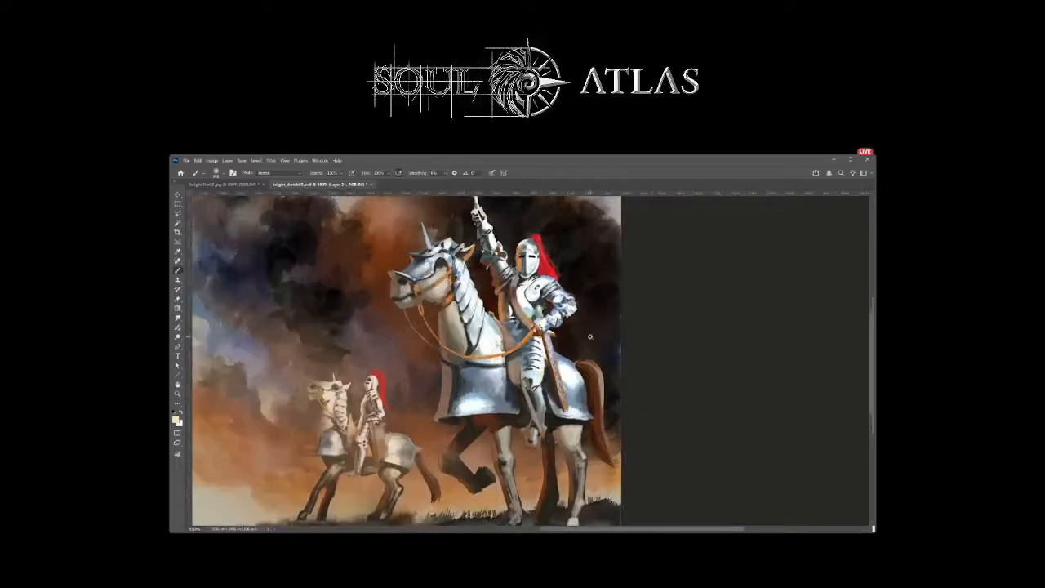
scroll(590, 337, up, 1)
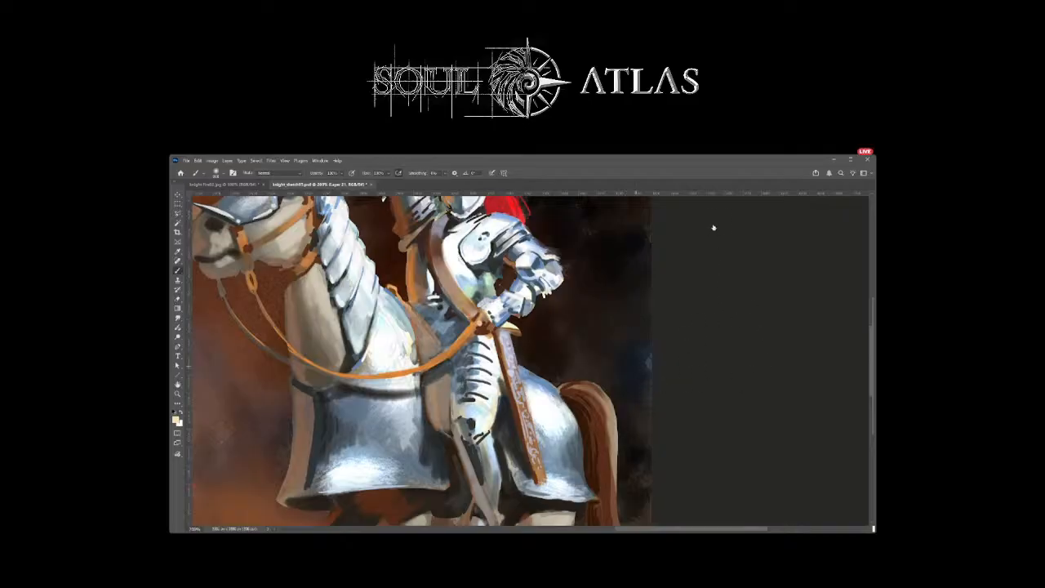
key(bracketright)
alt+click(485, 373)
key(alt+bracketleft)
mouse_move(492, 377)
mouse_down()
mouse_move(490, 340)
mouse_move(495, 397)
mouse_move(489, 410)
mouse_move(478, 405)
mouse_up()
alt+click(499, 405)
drag(494, 411, 493, 425)
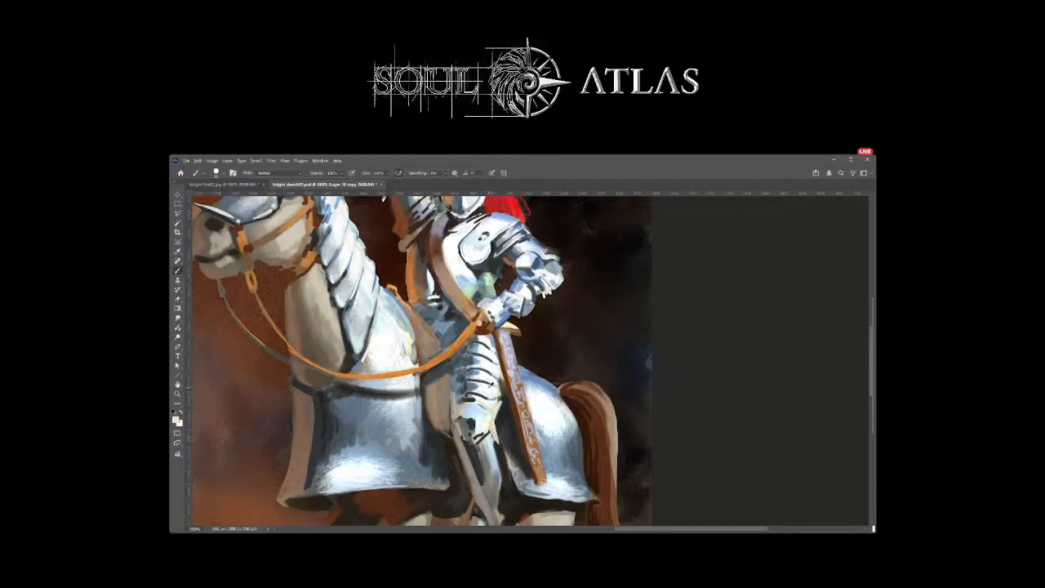
mouse_move(493, 421)
mouse_down()
mouse_move(493, 432)
mouse_move(488, 423)
mouse_up()
key(x)
alt+click(489, 402)
Step: Brighten the large knight's thigh plates and knee guard with light tones sampled from the armour
key(ctrl+minus)
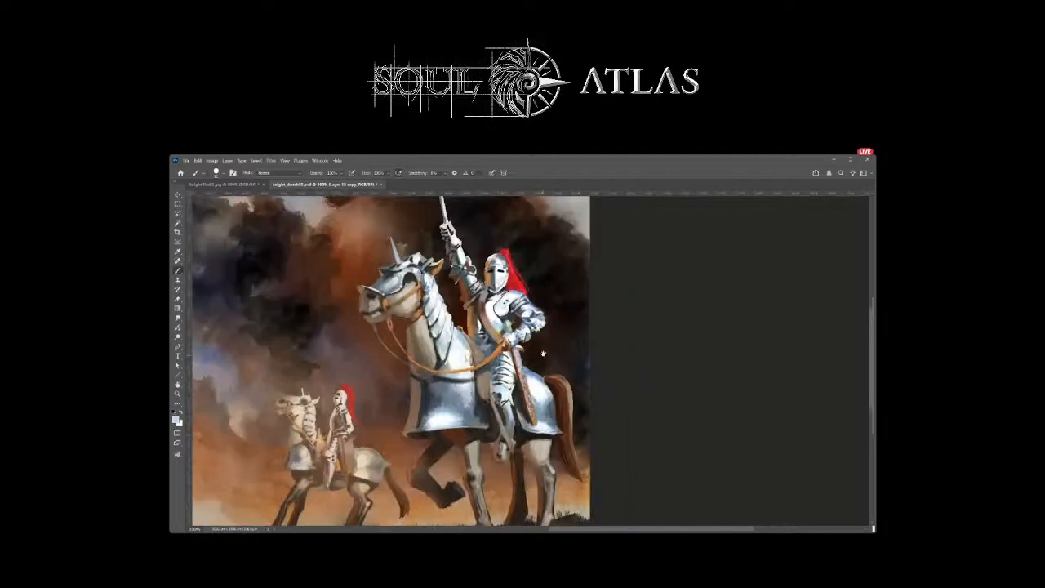
drag(542, 353, 545, 339)
key(ctrl+plus)
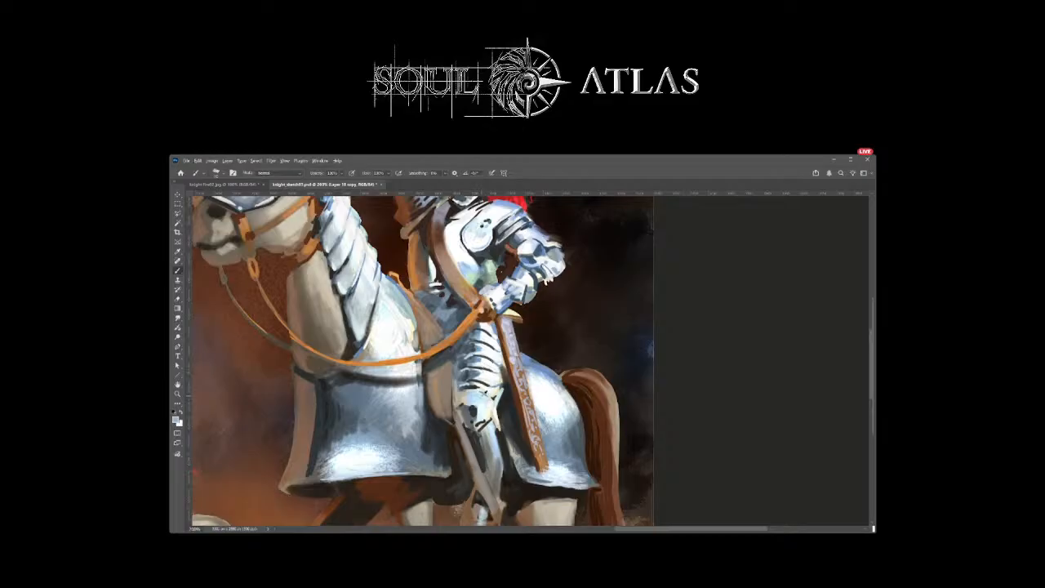
alt+click(484, 395)
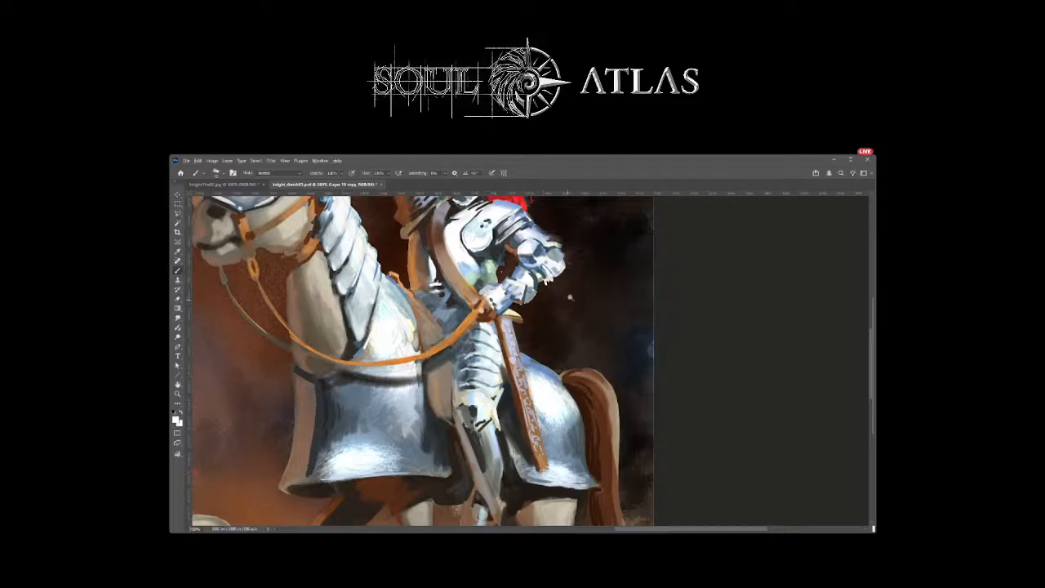
key(ctrl+minus)
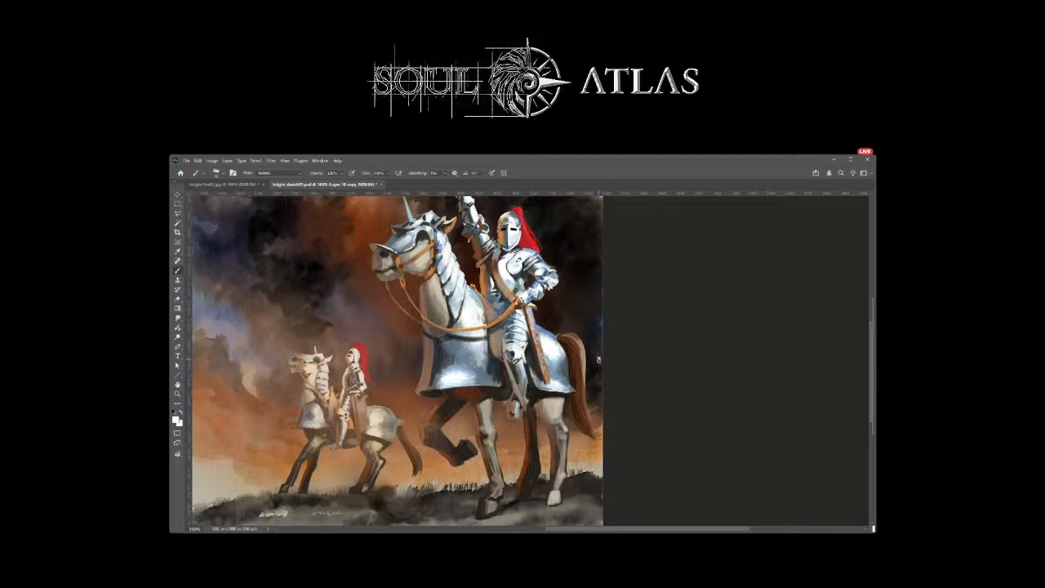
drag(597, 359, 614, 387)
alt+click(614, 400)
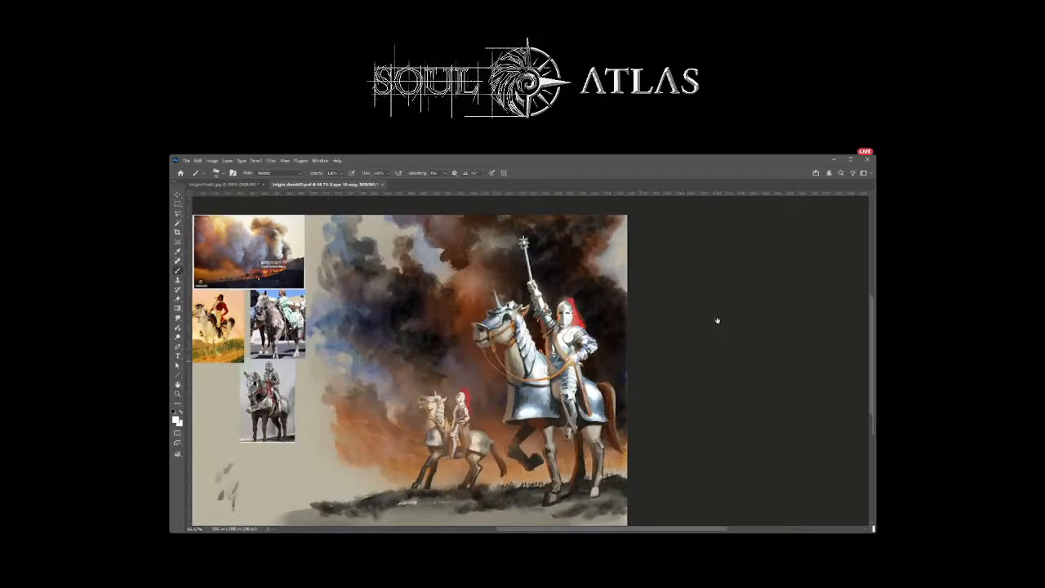
Step: Adjust the warm haze over the small distant knight, comparing the painting with and without it
key(ctrl+shift+alt+n)
drag(596, 318, 588, 327)
key(ctrl+z)
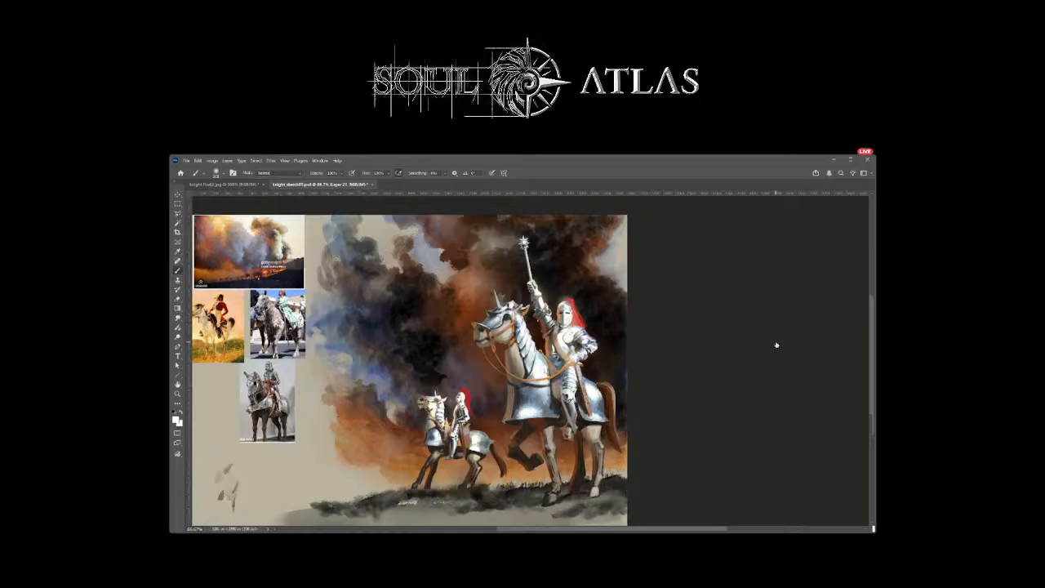
key(ctrl+shift+z)
key(ctrl+z)
key(ctrl+shift+z)
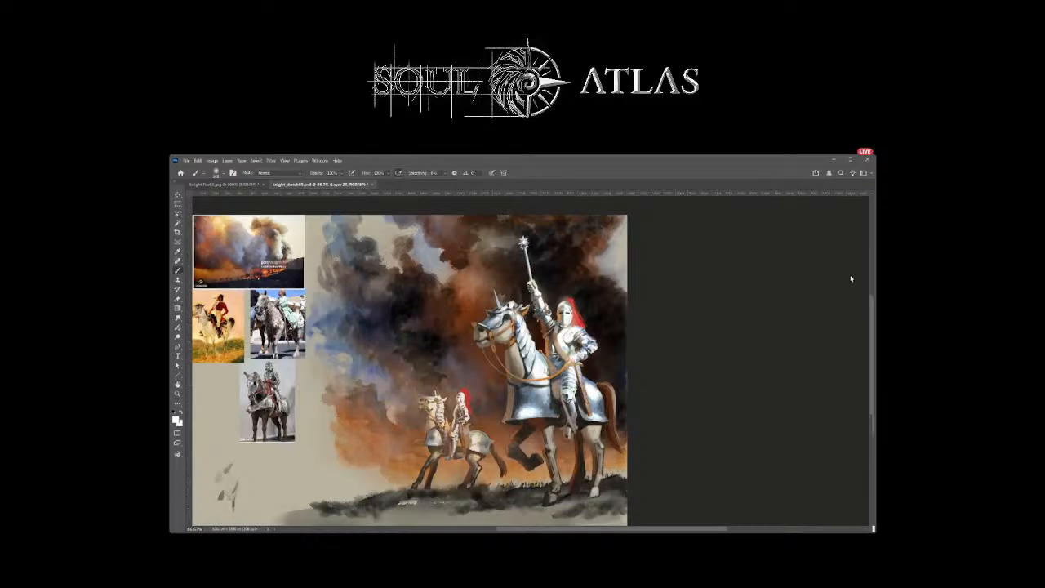
key(ctrl+z)
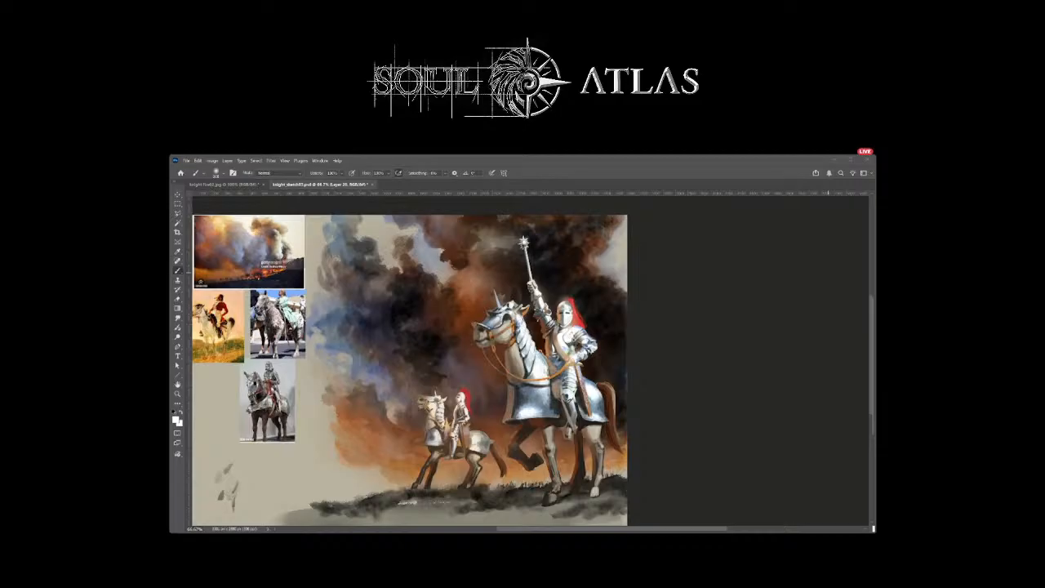
Step: Shade the large horse's neck armour plates on a new layer with a blue-grey sampled from its chest armour
key(ctrl+plus)
key(ctrl+plus)
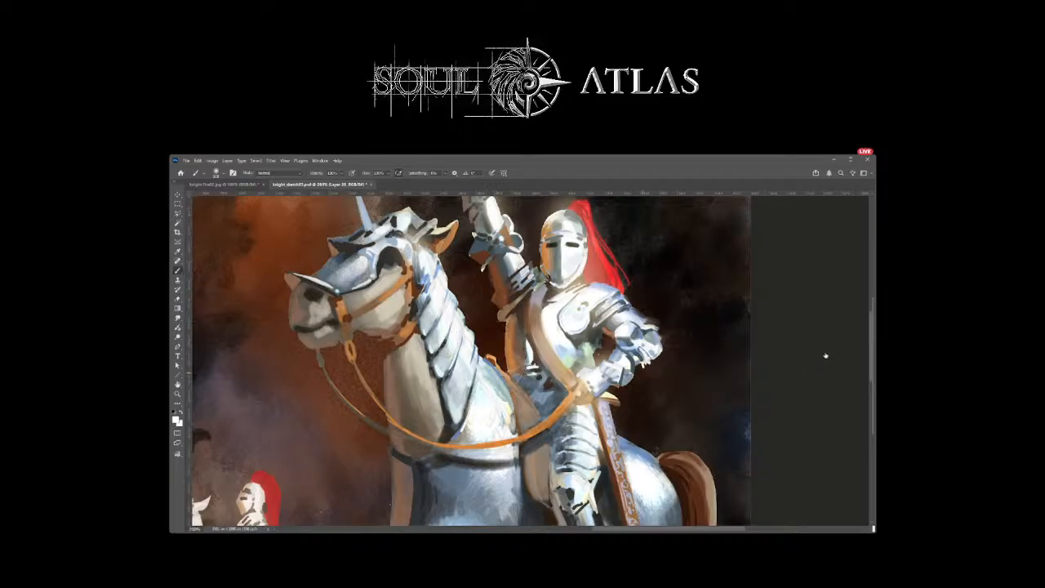
key(ctrl+j)
key(ctrl+shift+alt+n)
alt+click(461, 466)
mouse_move(427, 305)
mouse_down()
mouse_move(454, 400)
mouse_move(425, 323)
mouse_up()
mouse_move(440, 277)
mouse_down()
mouse_move(477, 356)
mouse_move(479, 346)
mouse_move(472, 363)
mouse_up()
key(e)
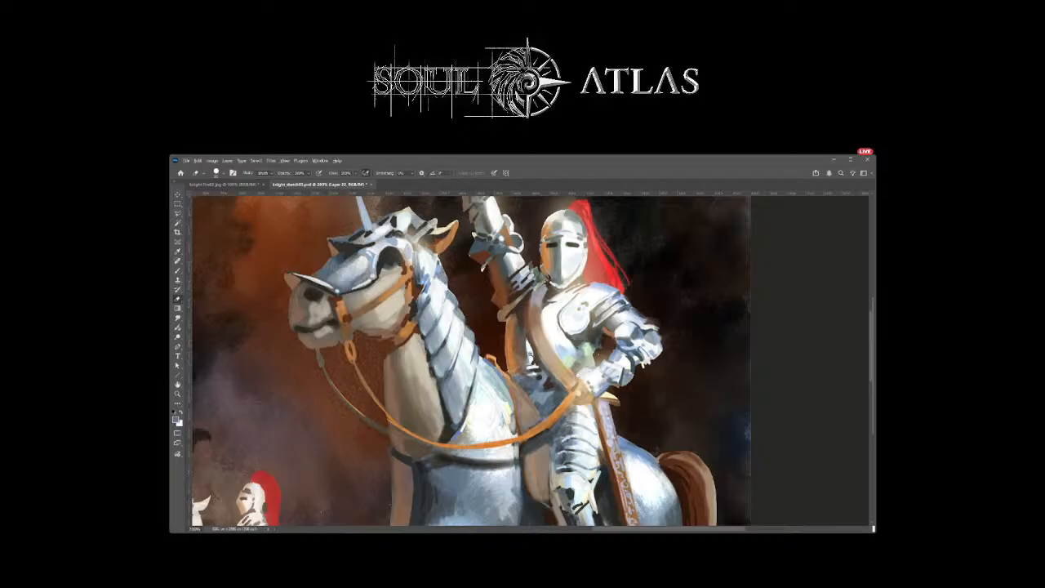
key(ctrl+minus)
key(ctrl+minus)
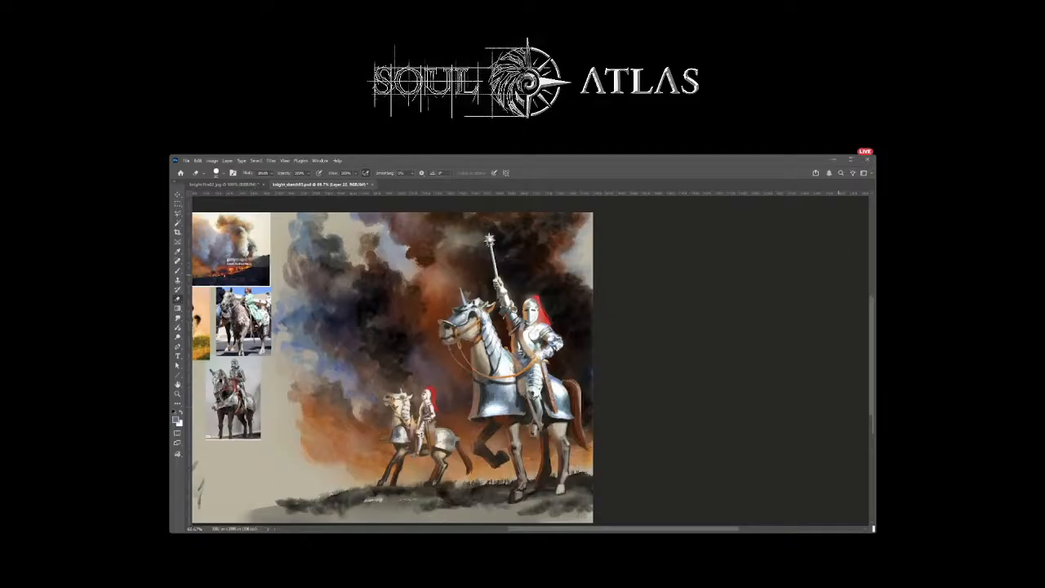
Step: Refine the large horse's throat and neck plates on a new layer with sampled dark and light tones
key(alt+bracketleft)
scroll(537, 351, up, 1)
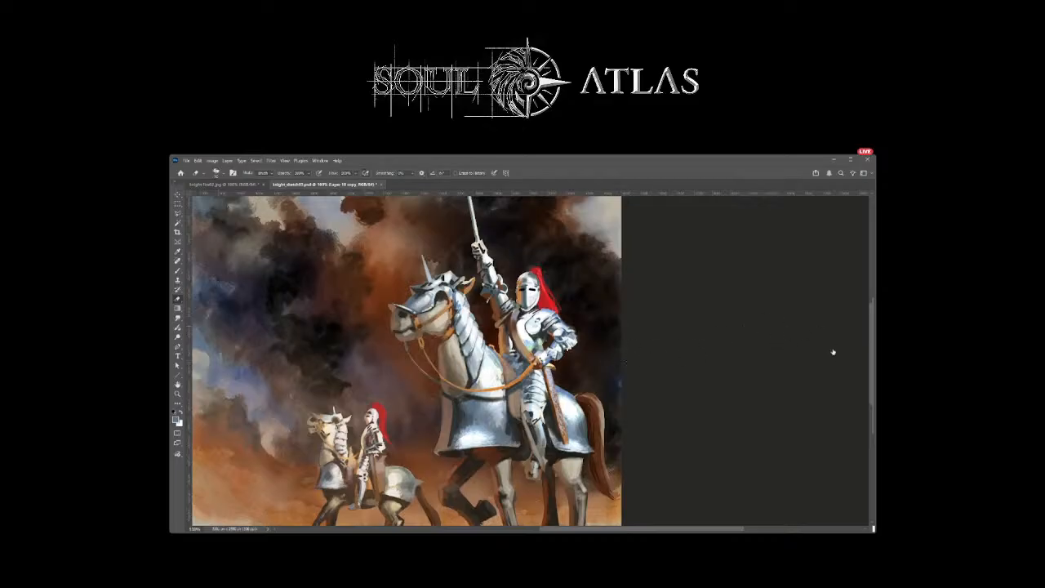
key(ctrl+shift+alt+n)
key(b)
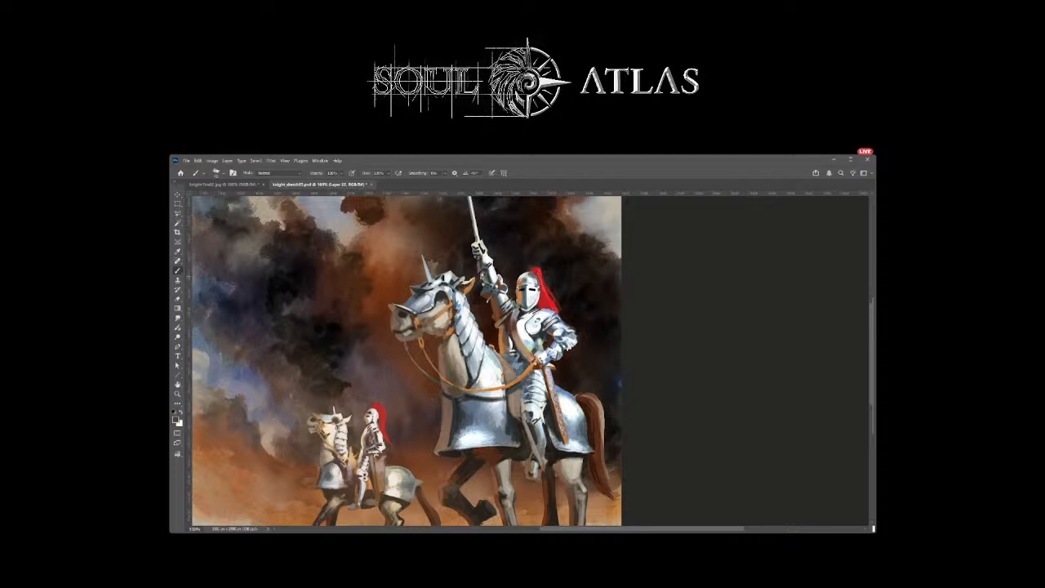
alt+click(446, 335)
alt+click(470, 339)
key(ctrl+minus)
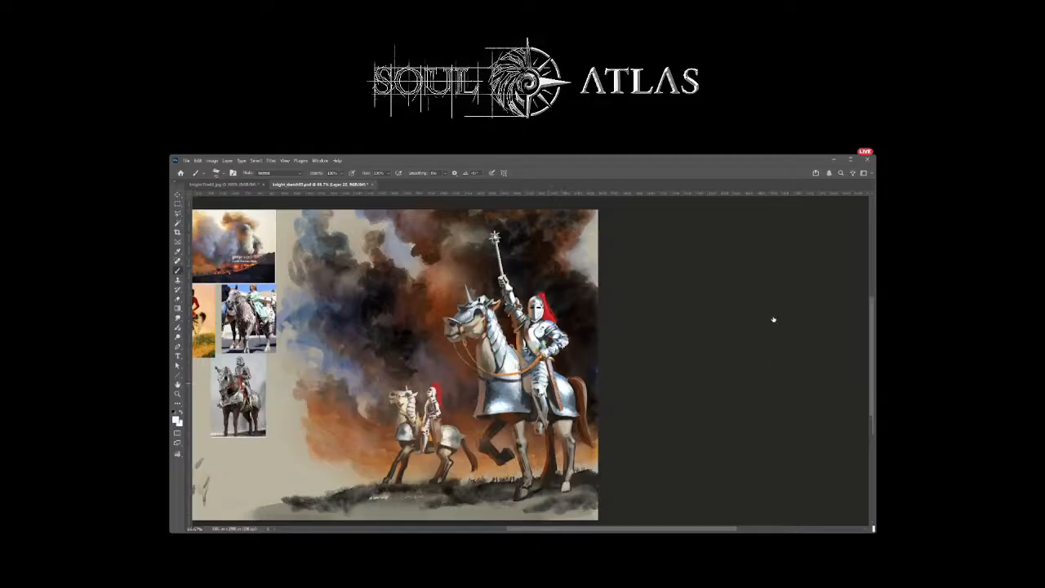
scroll(597, 384, down, 1)
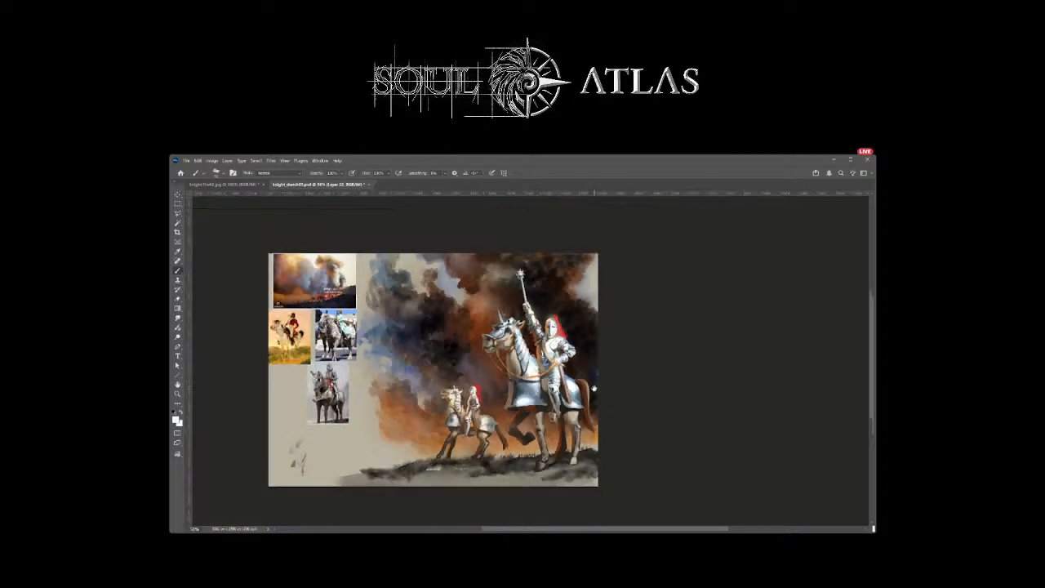
drag(597, 384, 610, 382)
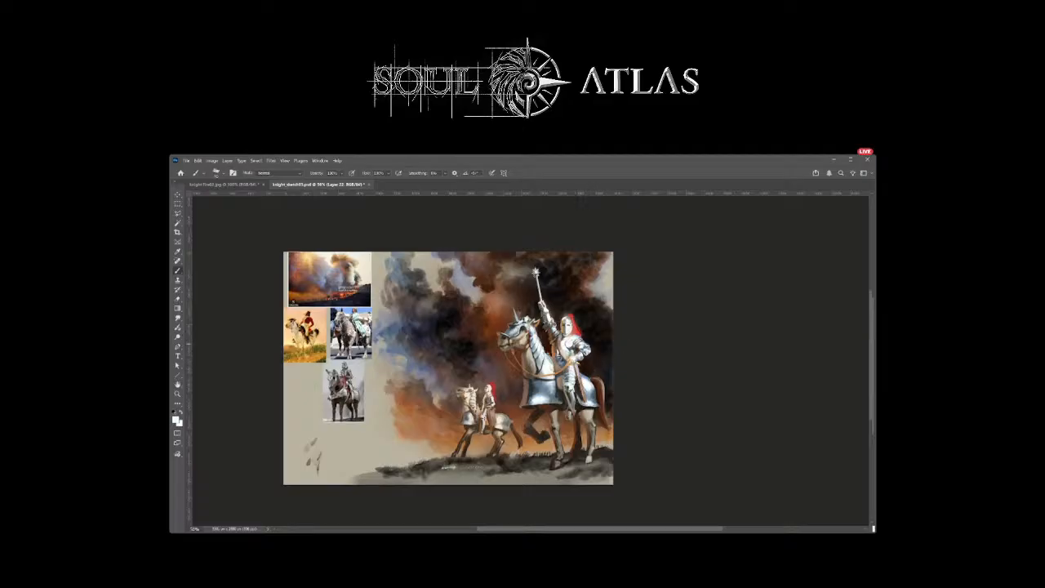
Step: Define the lower edges of the large horse's neck plates with tones sampled from its neck
scroll(574, 348, up, 3)
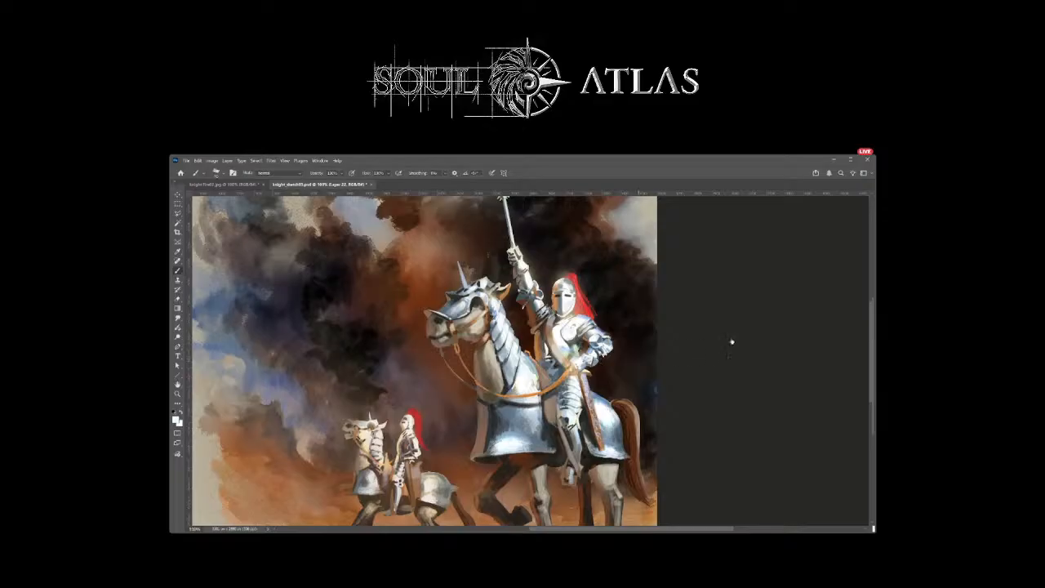
key(shift+alt+p)
alt+click(497, 366)
key(x)
drag(505, 369, 509, 384)
drag(493, 341, 493, 346)
drag(505, 374, 512, 384)
Step: Clean up the large horse's upper neck beside the bridle strap with tones sampled around it
alt+click(502, 197)
alt+click(488, 316)
alt+click(489, 323)
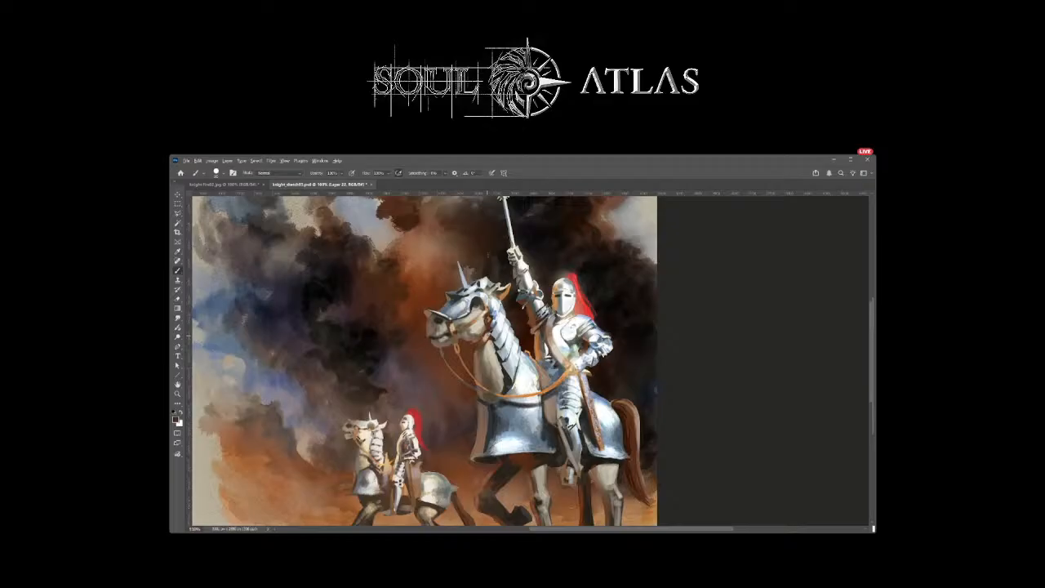
alt+click(484, 327)
alt+click(483, 326)
alt+click(483, 327)
key(x)
Step: Sample warm light tones from the large knight's torso for the glow on the armour
key(ctrl+minus)
key(ctrl+minus)
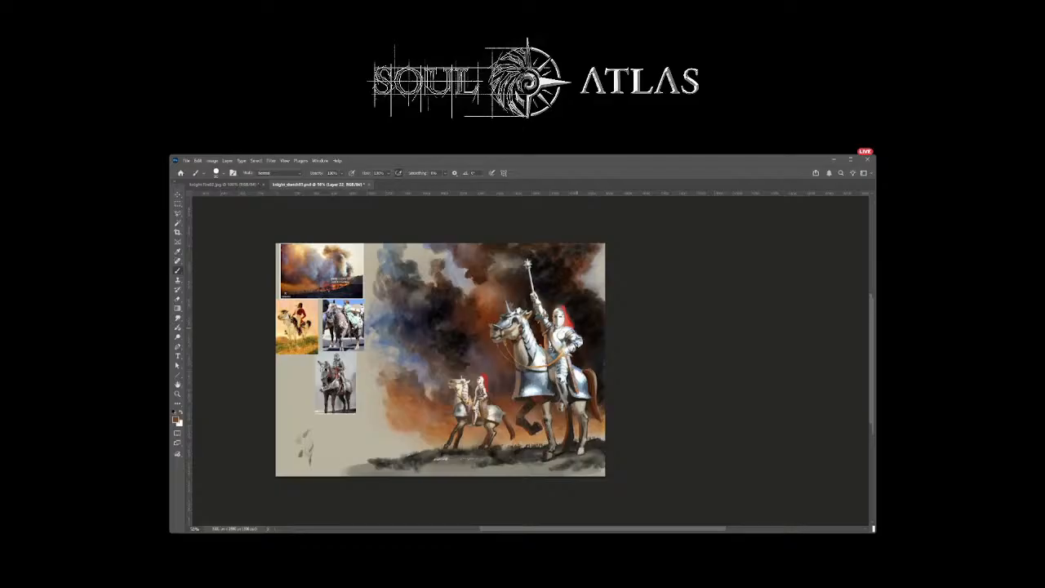
alt+click(547, 336)
alt+click(565, 358)
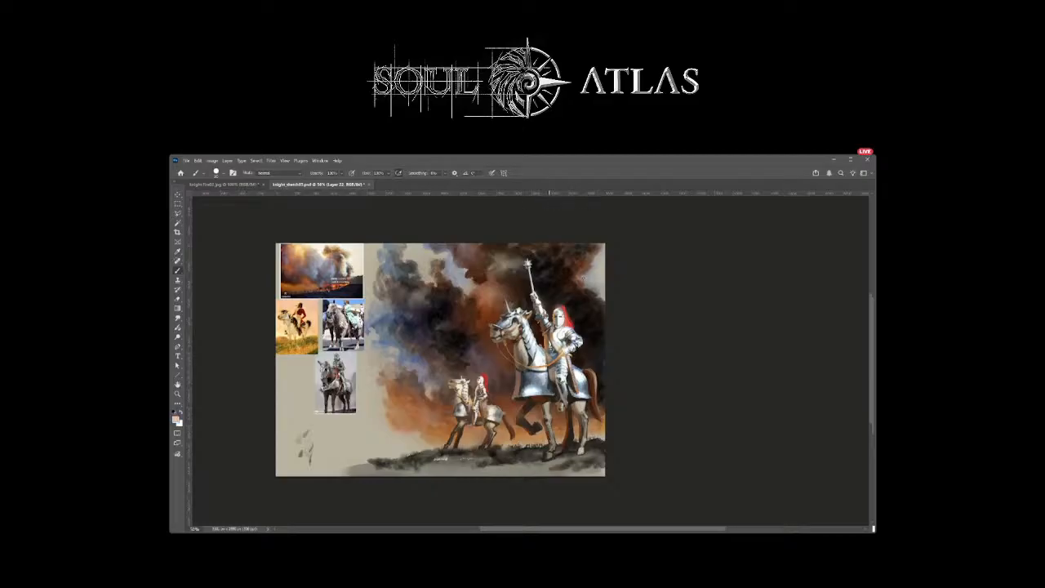